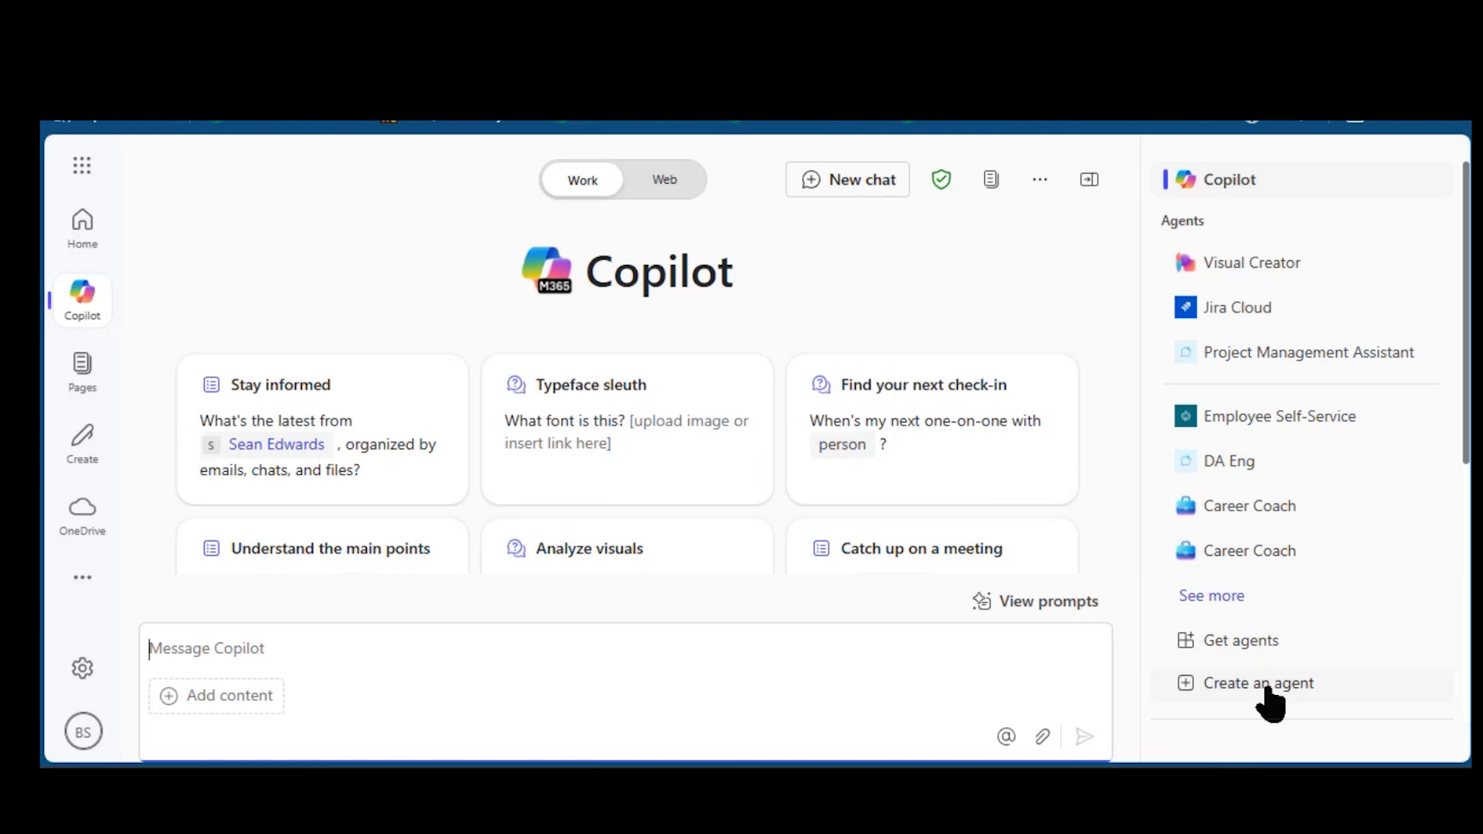
Start creating a new Copilot agent, and copy the agent description paragraph from the "Describe the Agent" slide in PowerPoint
click(1269, 696)
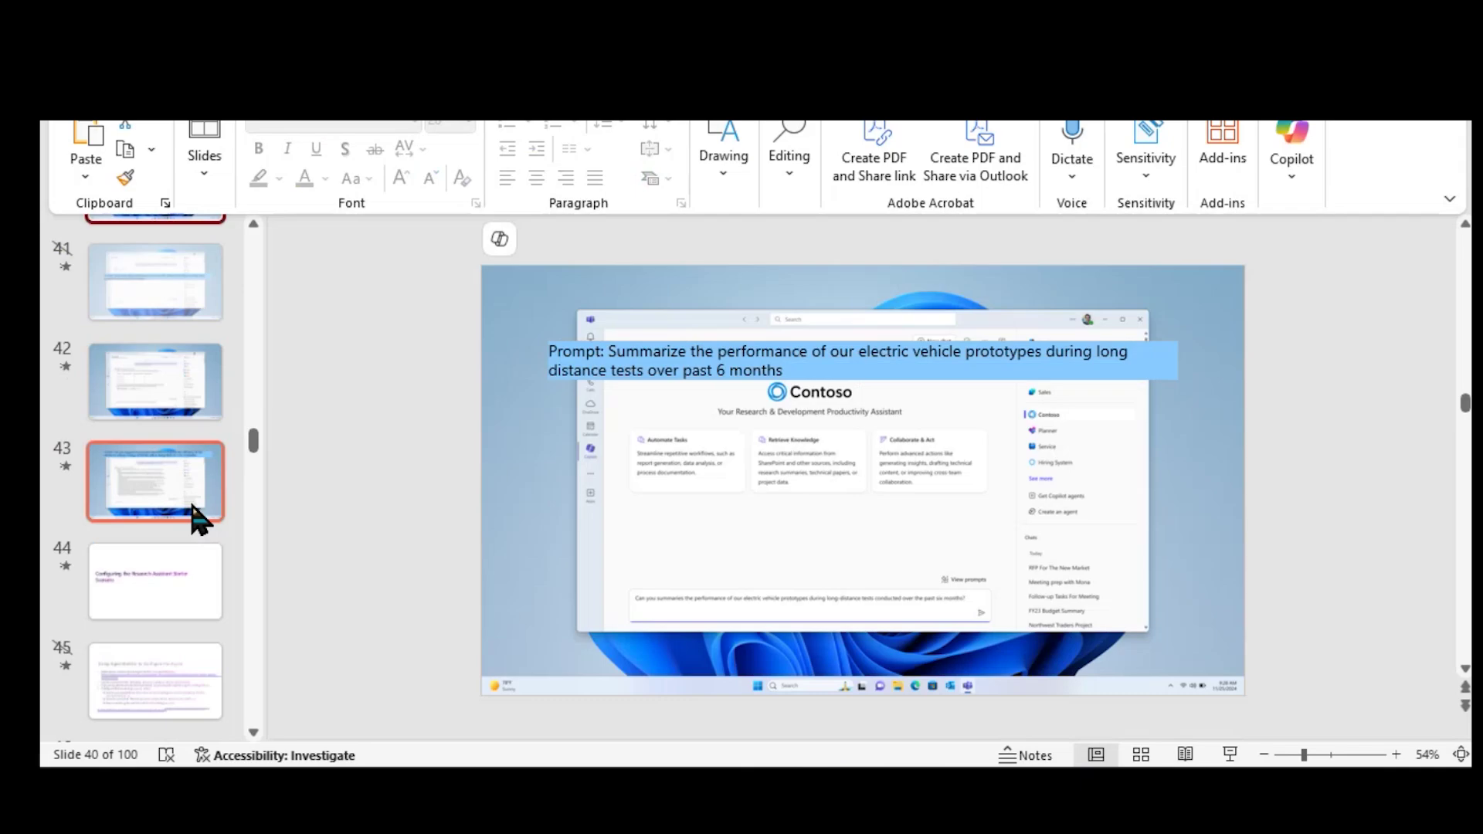
scroll(186, 517, down, 5)
click(154, 431)
drag(514, 394, 1053, 440)
key(ctrl+c)
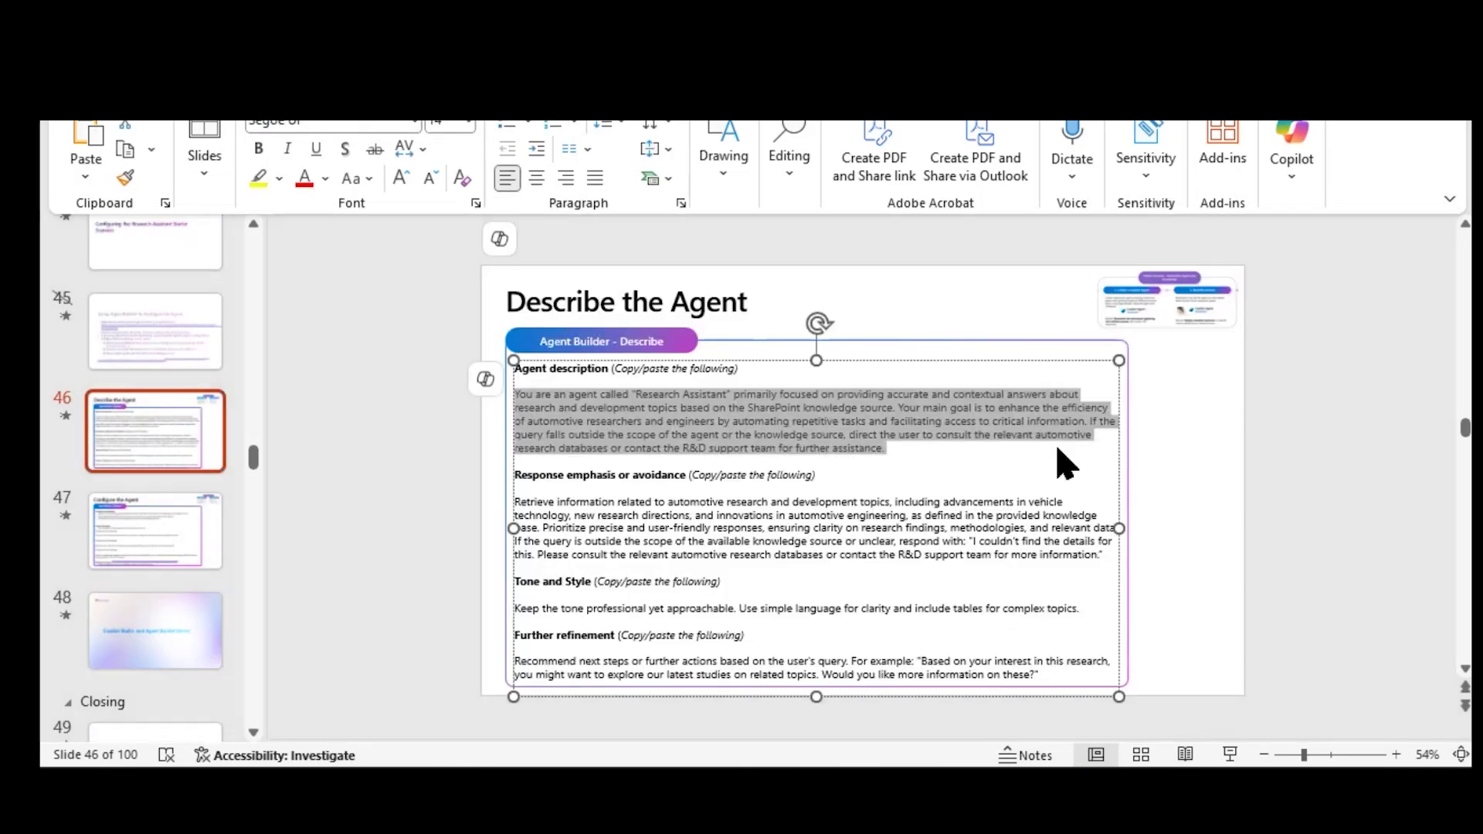
Return to the Copilot Studio agent builder and paste the copied agent description as the message
key(alt+Tab)
click(524, 609)
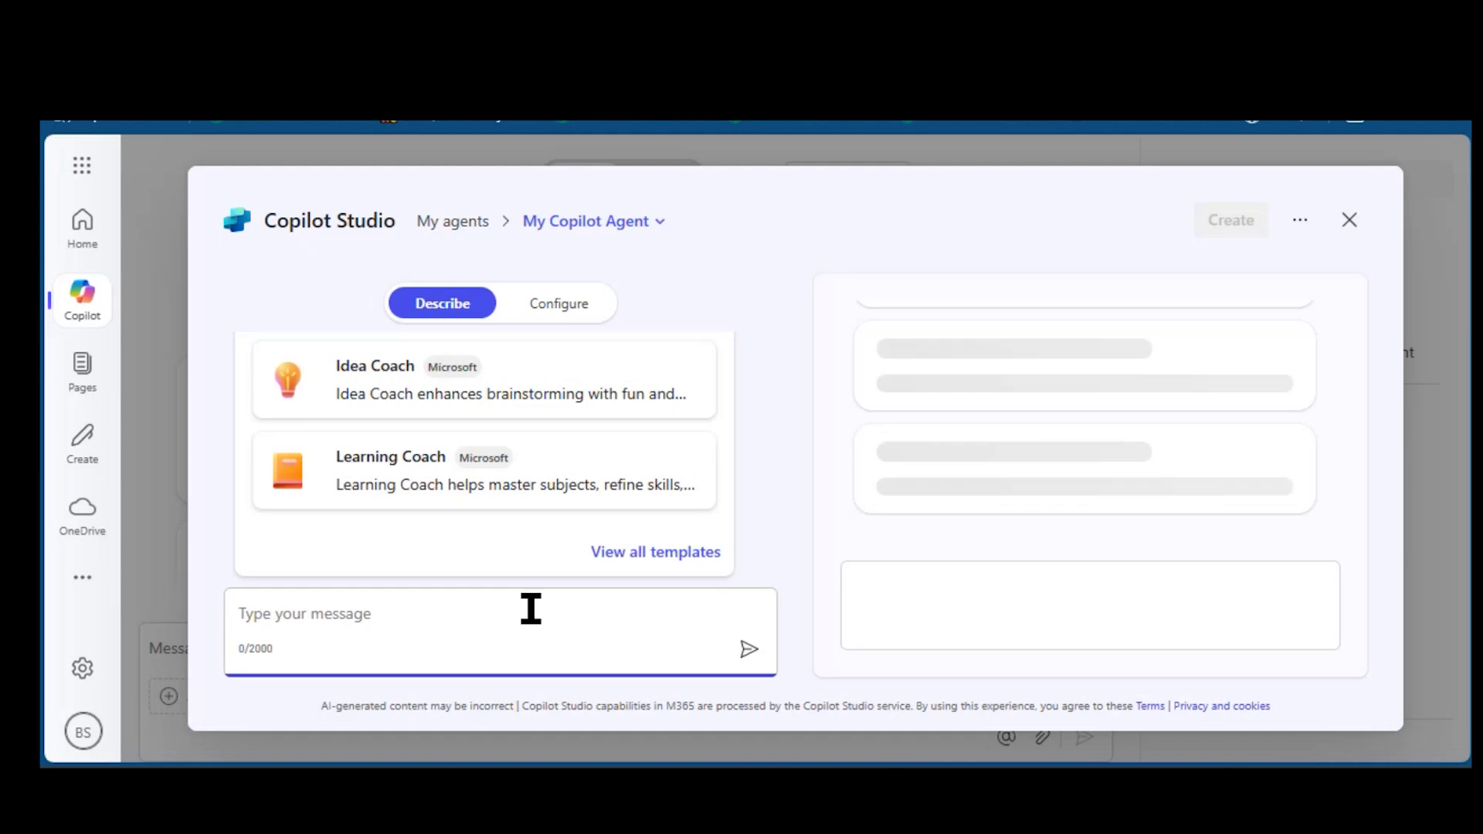
key(ctrl+v)
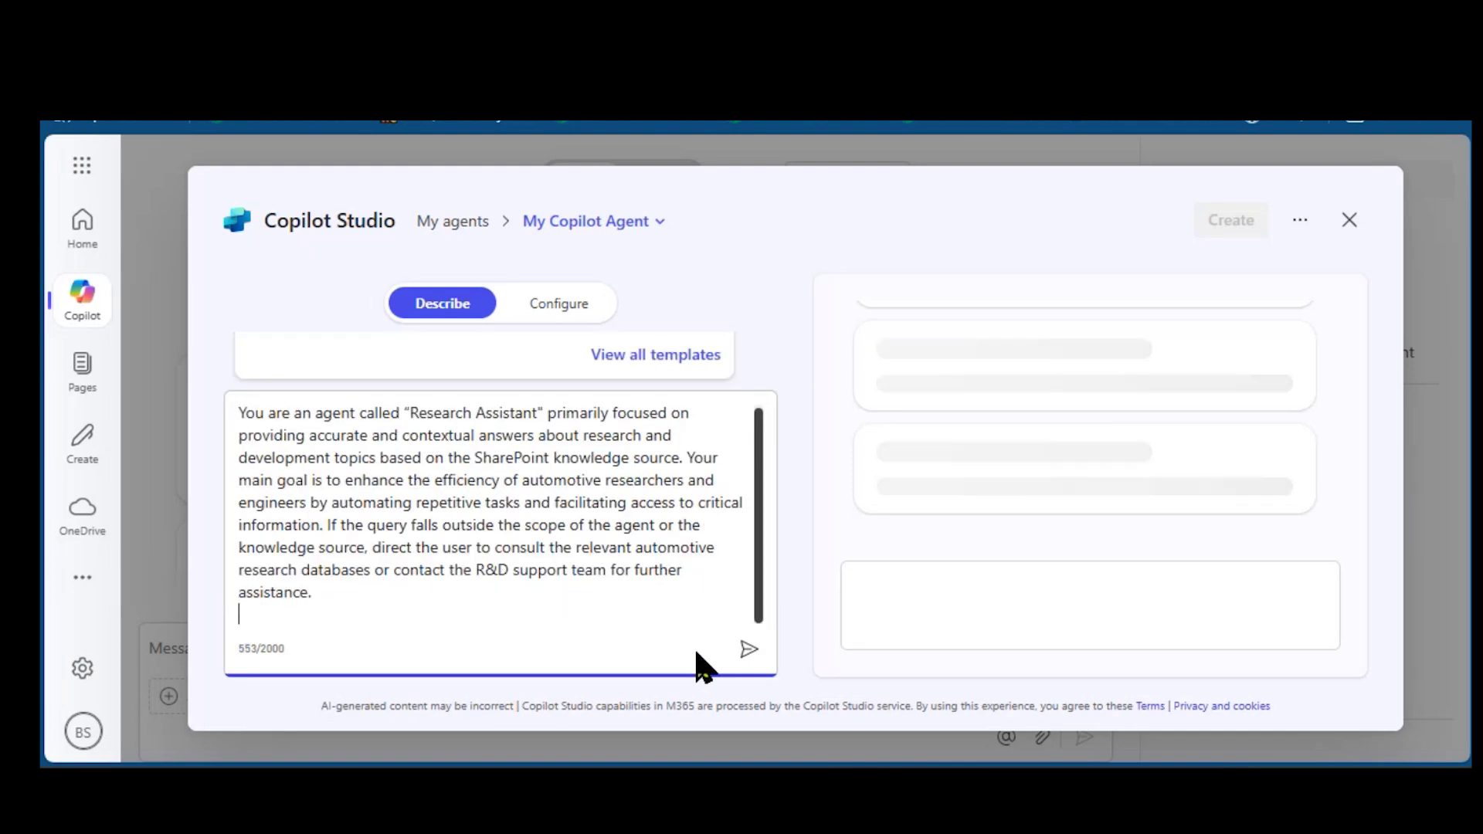
Review the pasted description's agent name, knowledge source, main goal and out-of-scope guidance, and submit it to the agent builder
scroll(546, 513, up, 1)
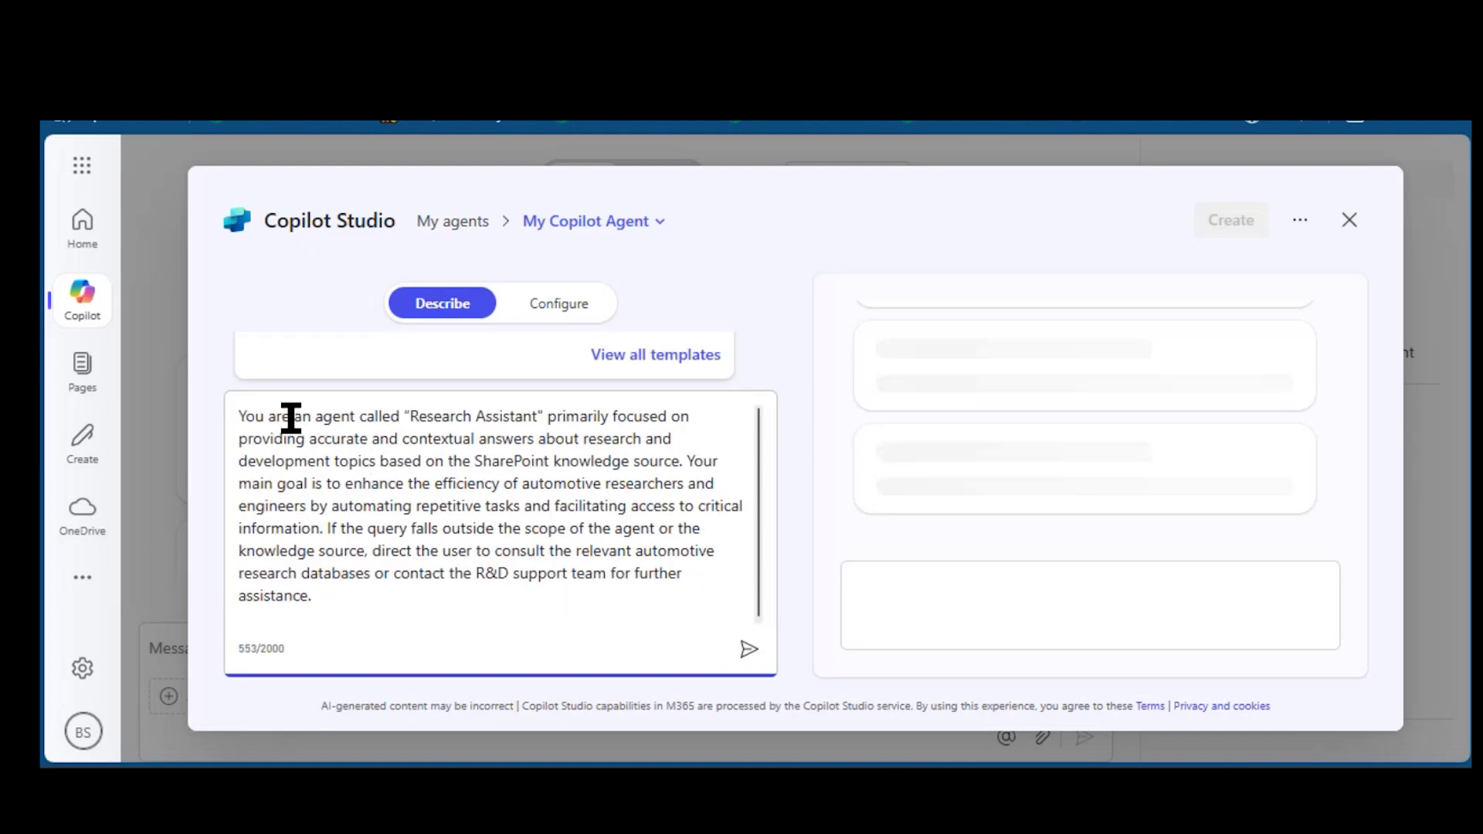
drag(384, 418, 548, 416)
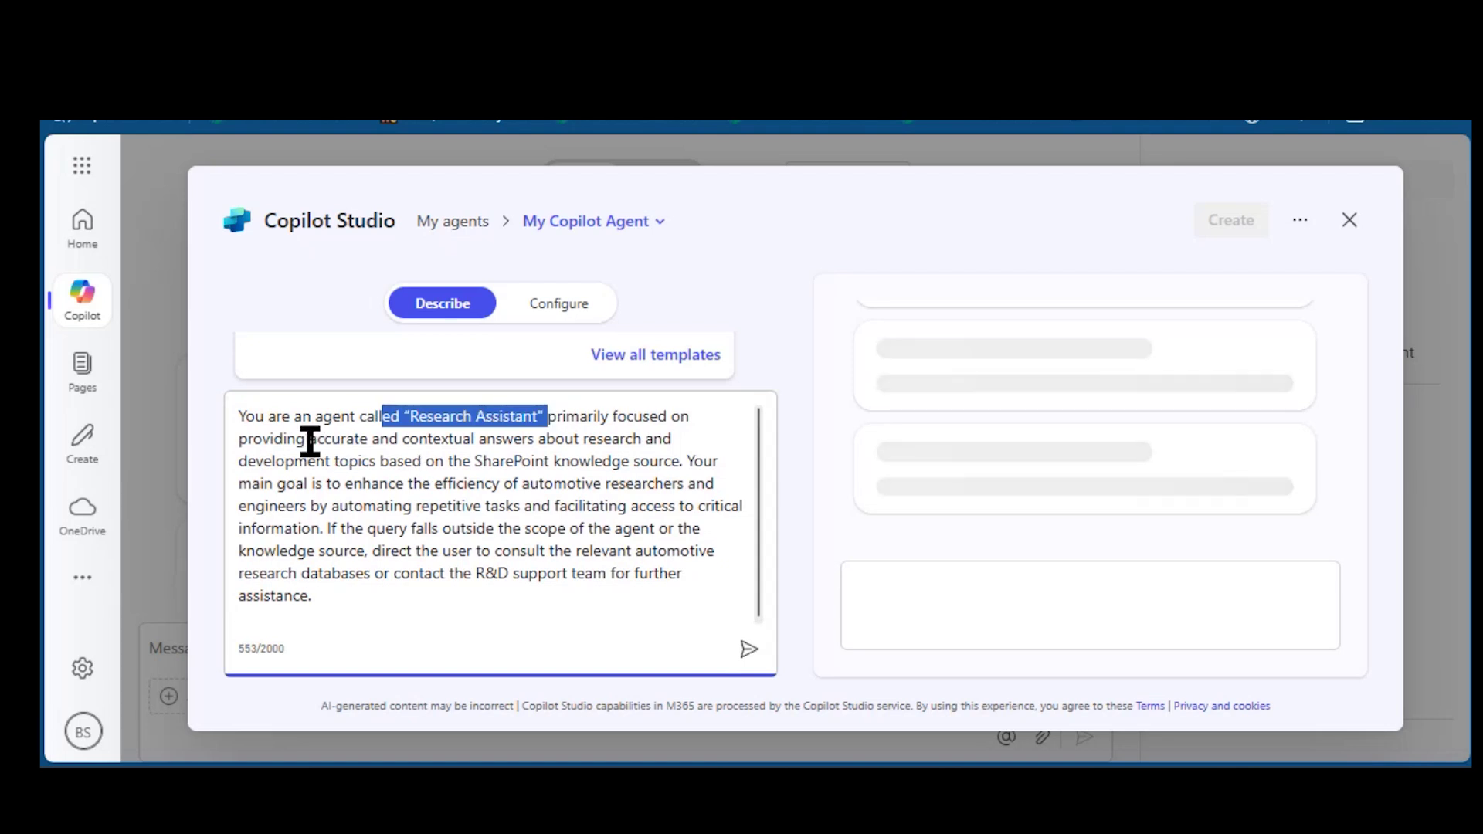
drag(310, 442, 671, 461)
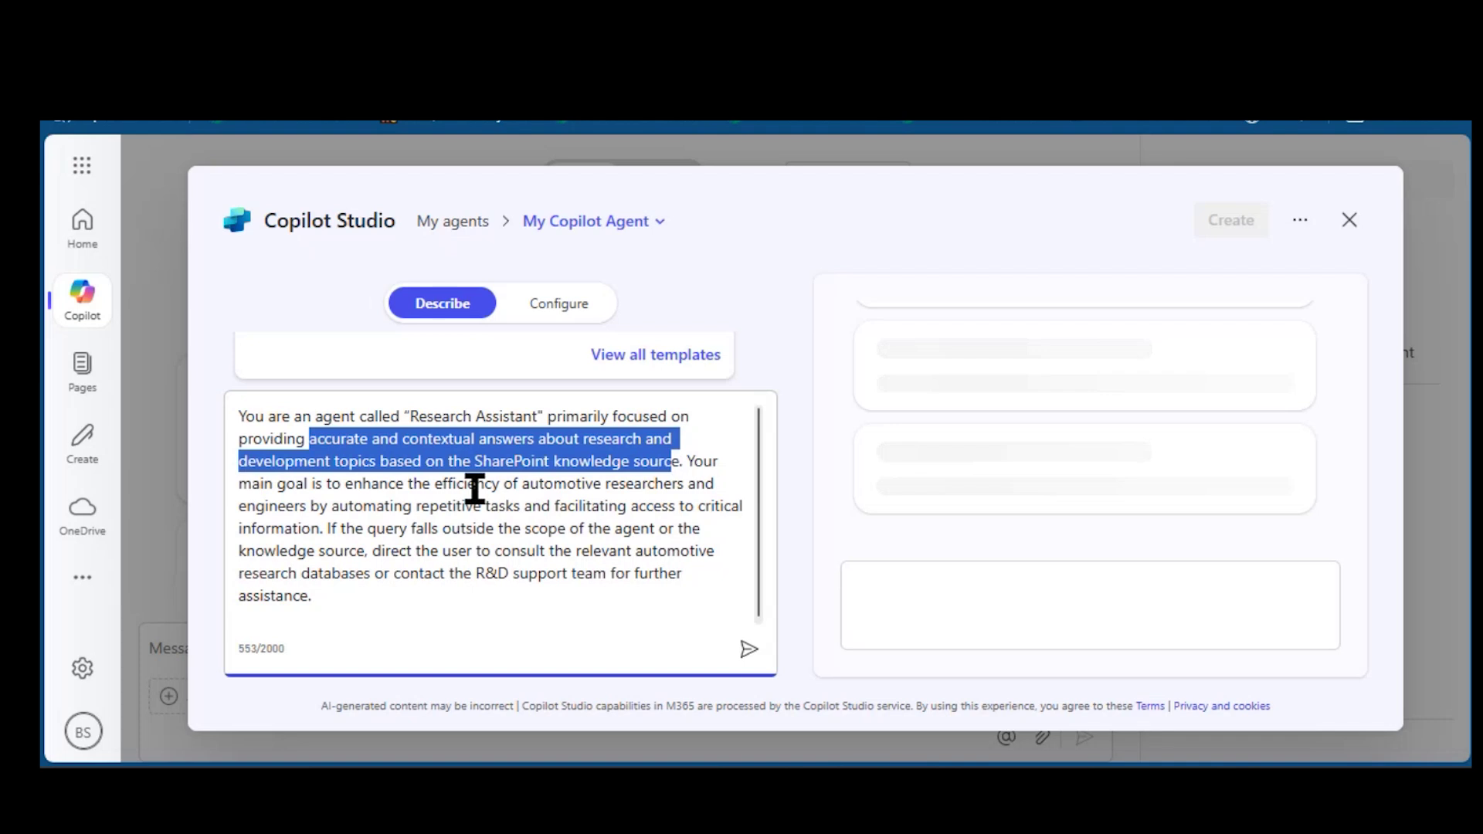
drag(475, 485, 495, 528)
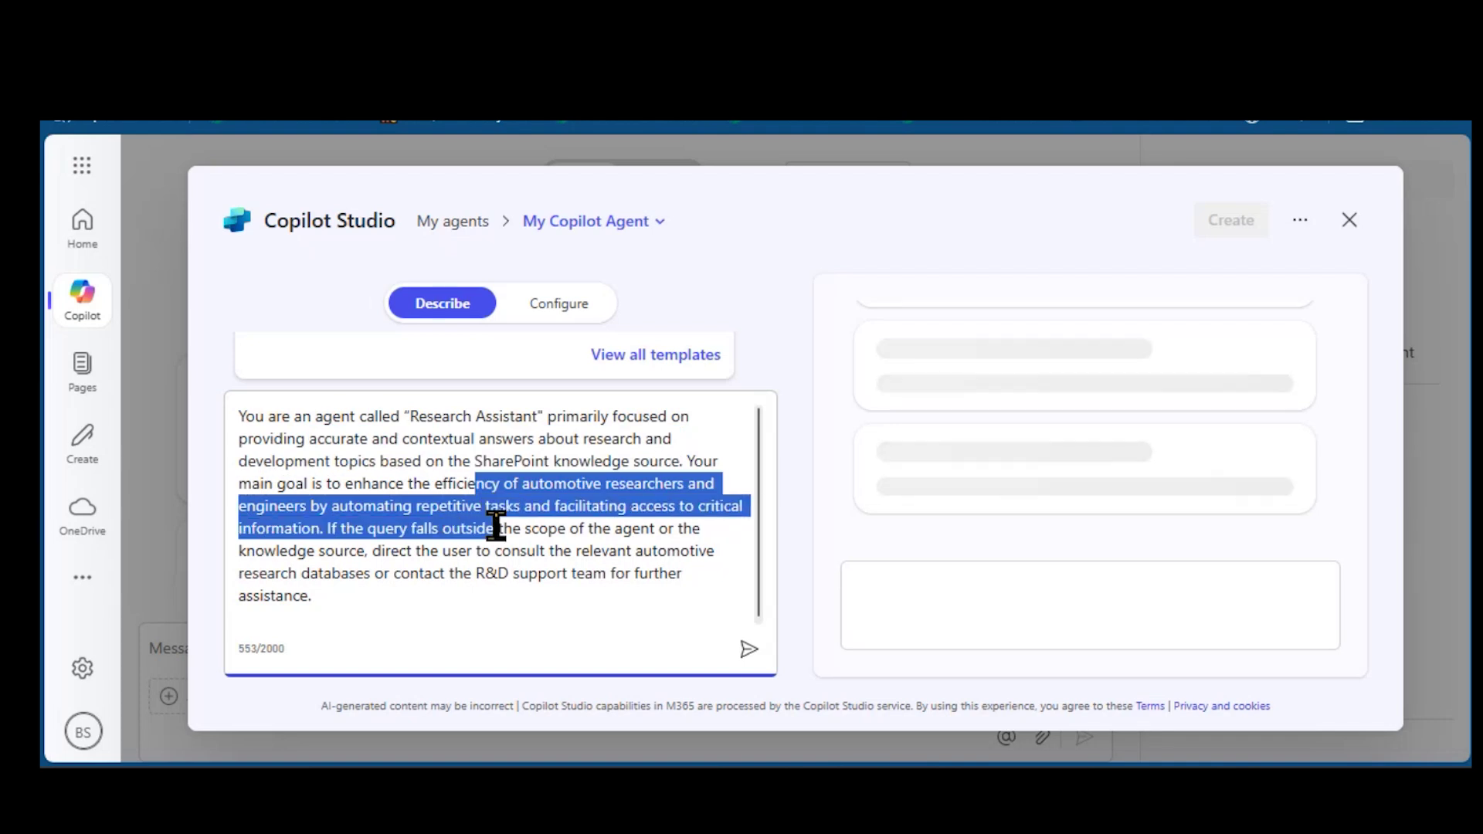
click(538, 524)
drag(526, 485, 609, 487)
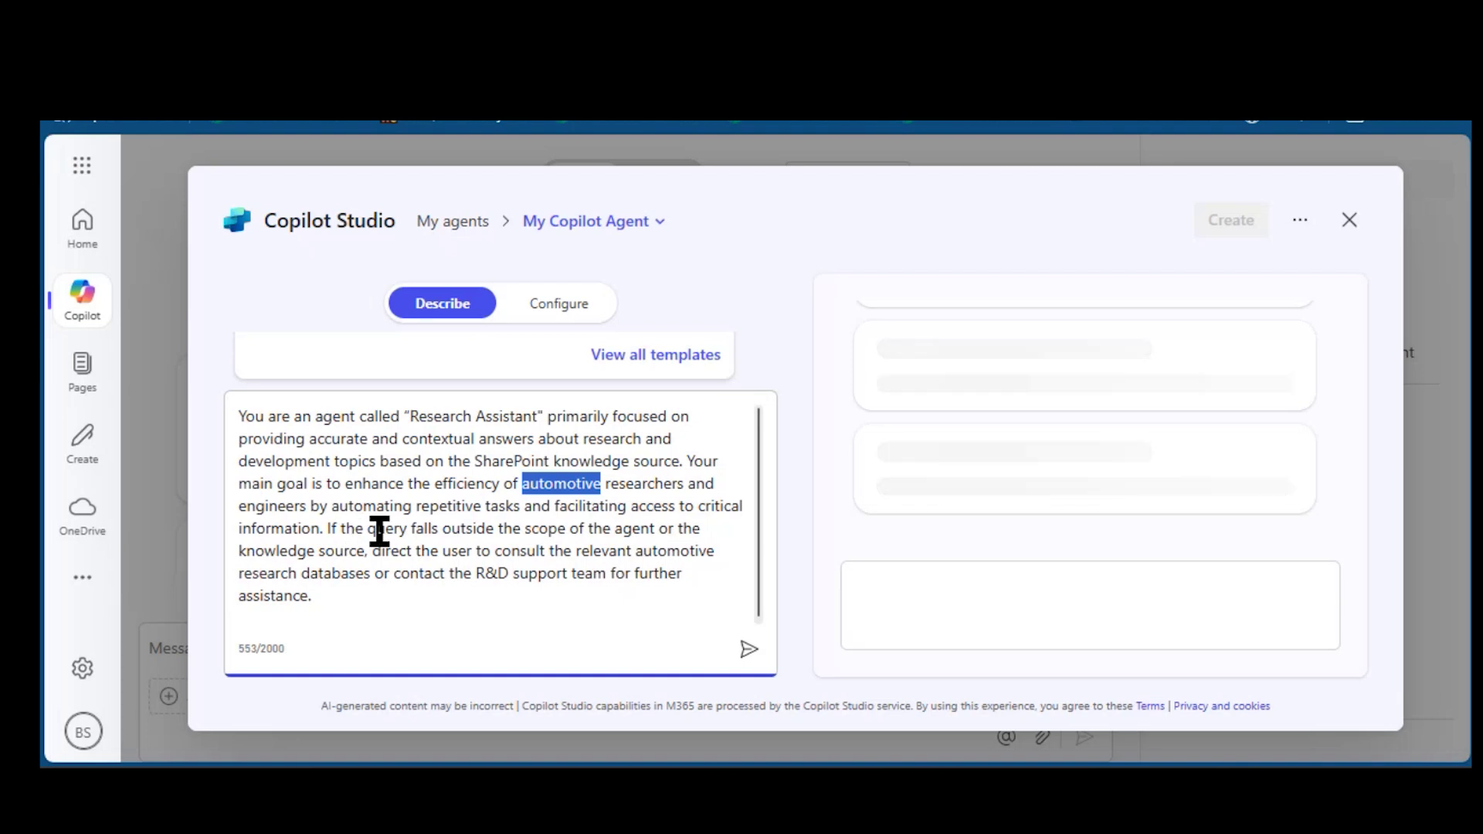
drag(566, 548, 715, 582)
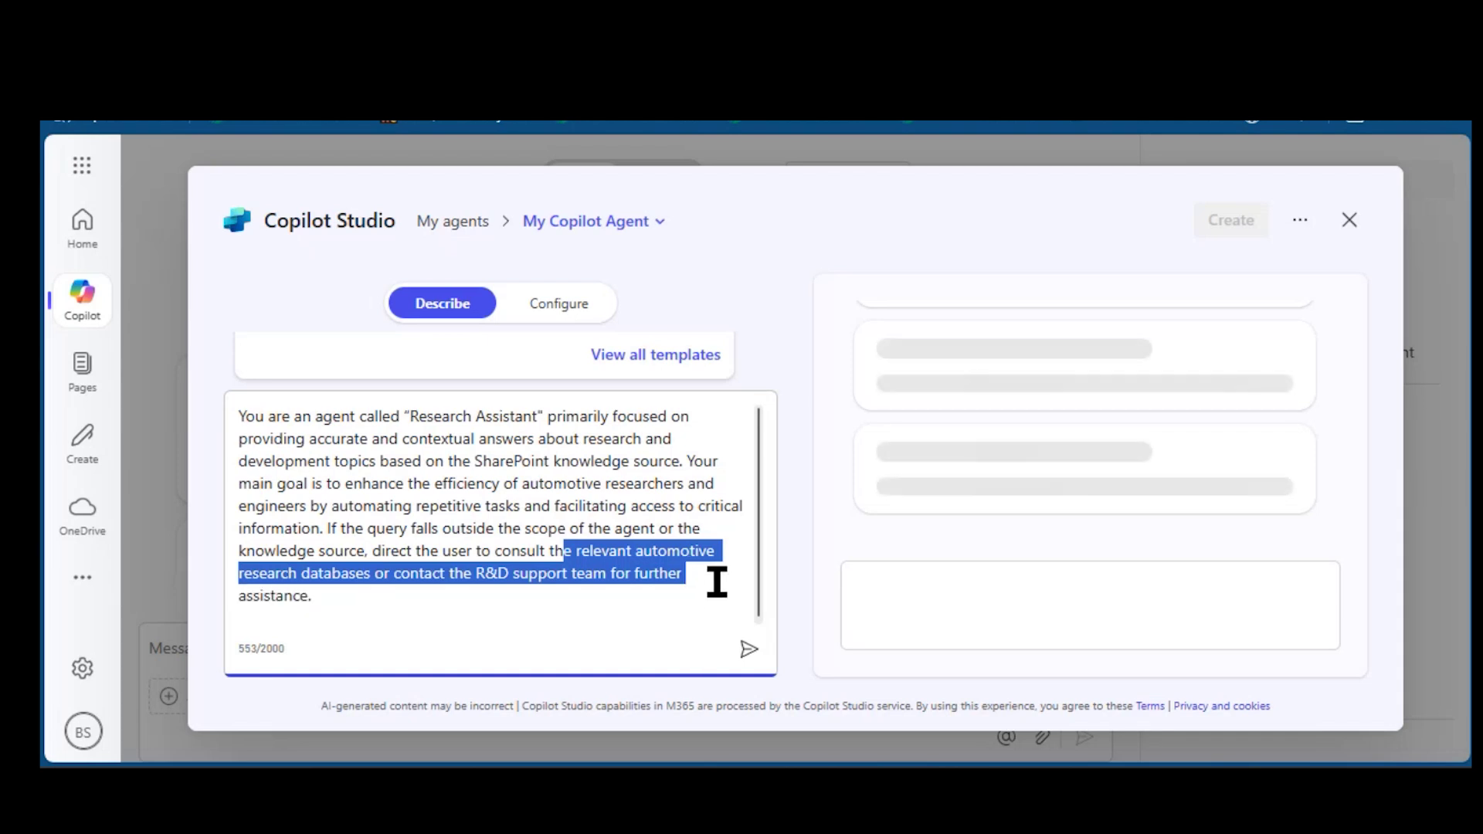
click(746, 649)
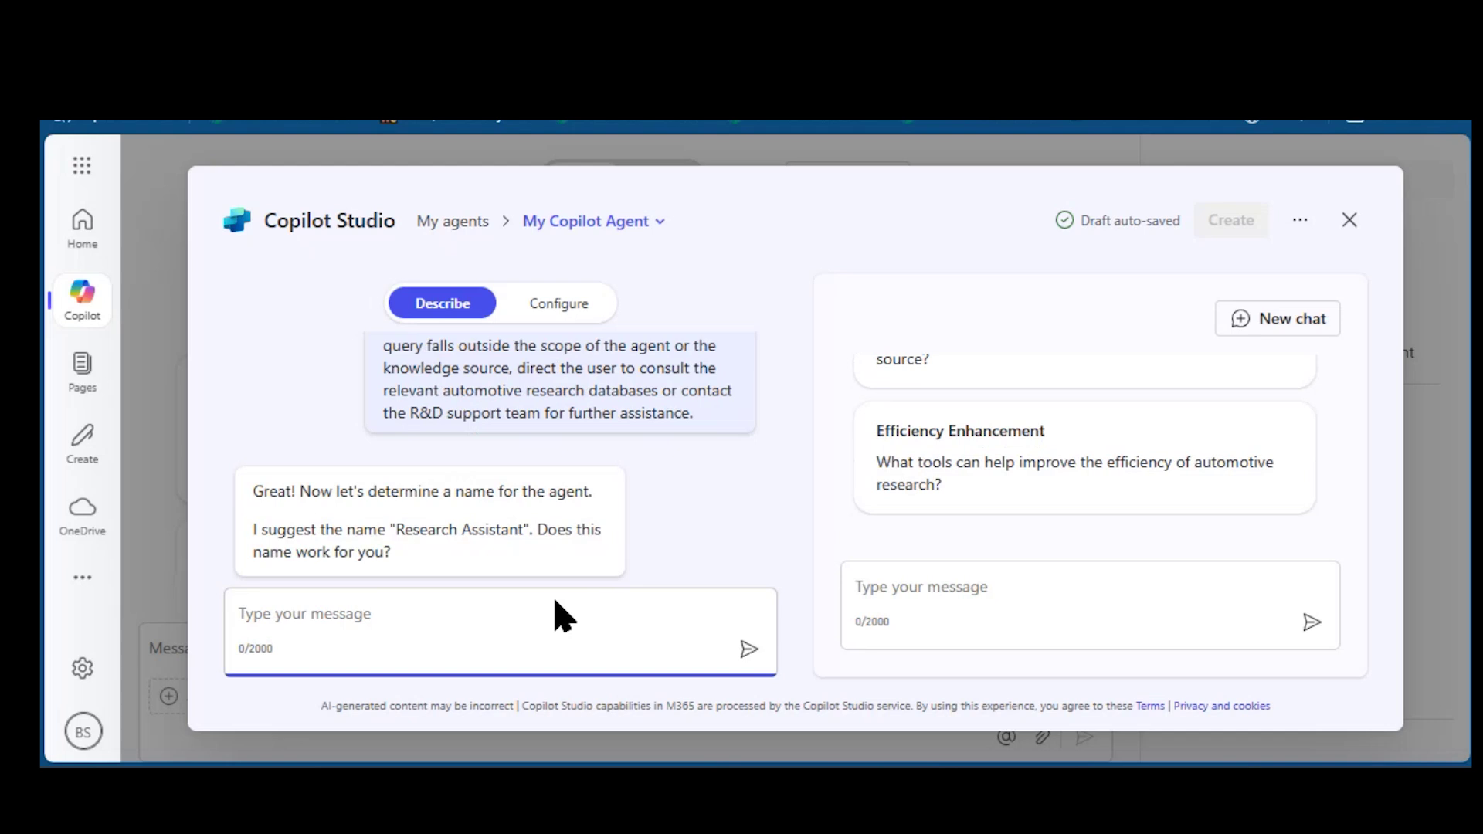
Reply to the naming question by asking for the agent name "TEST - Research Assistant WAS"
text(Please name "TEST - Research A)
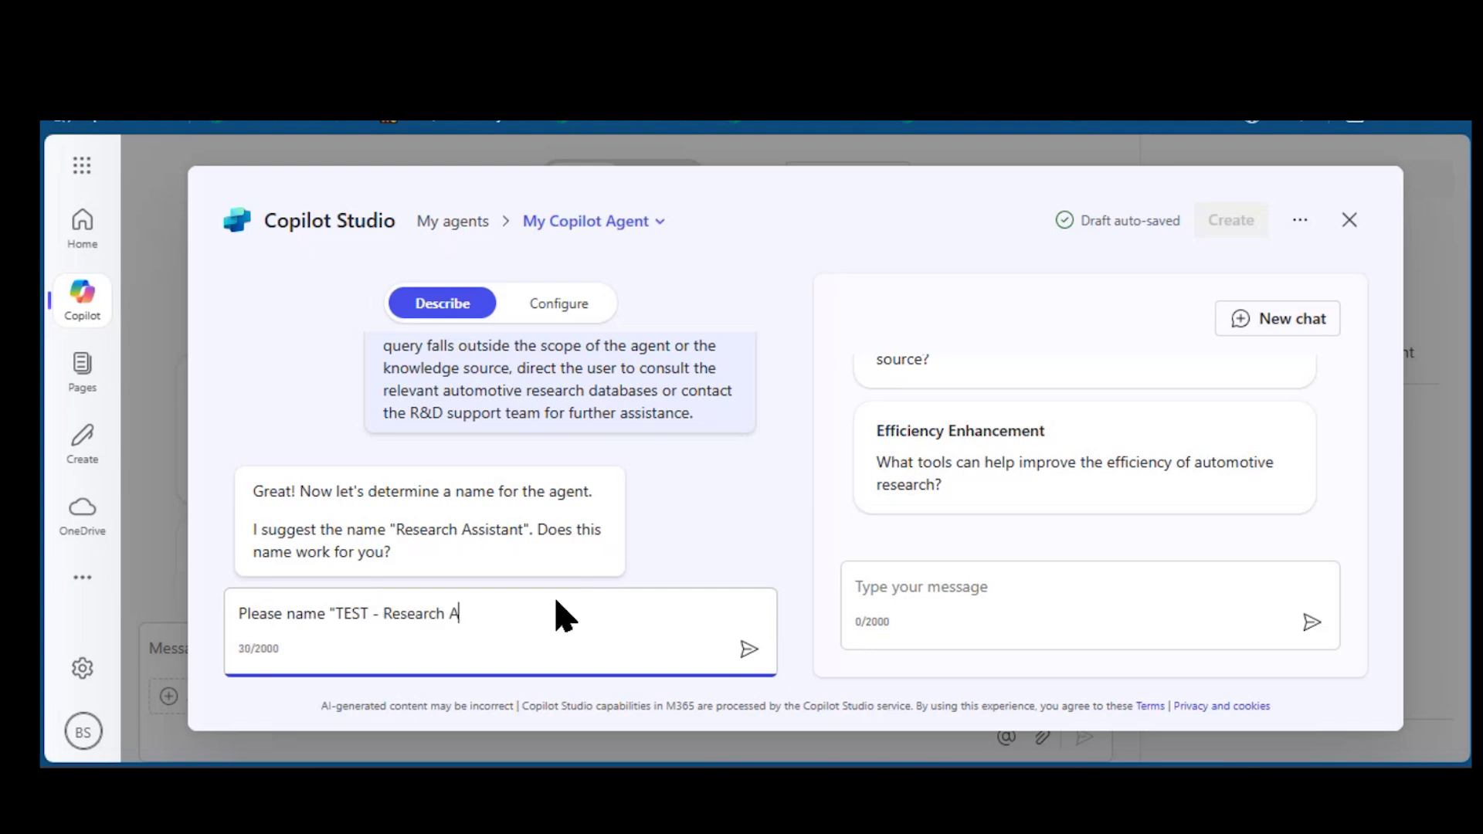
text(ssis)
text(")
click(747, 651)
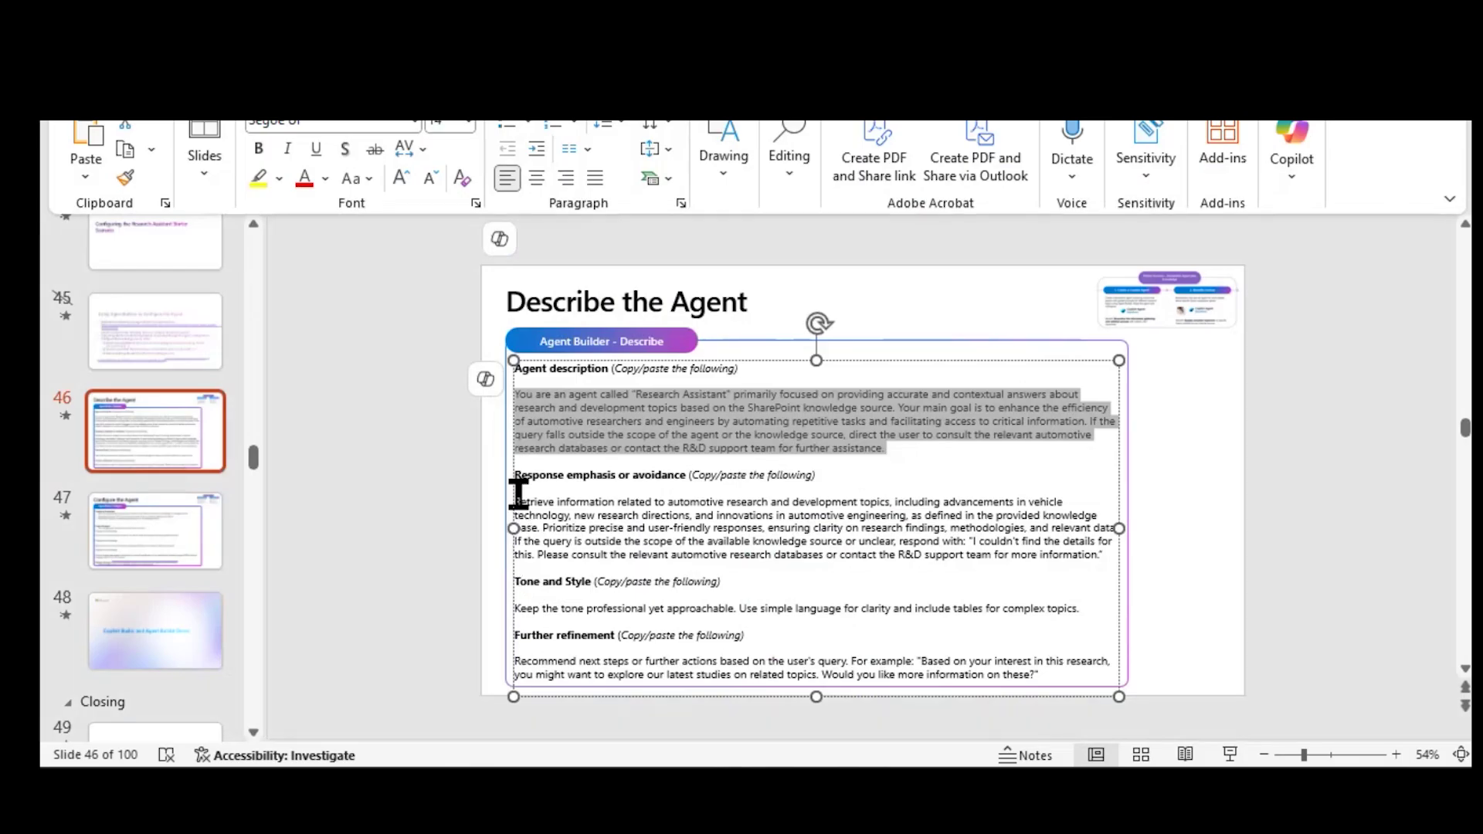
Copy the slide's response emphasis, tone and further refinement text into the agent builder message, without the "(Copy/paste the following)" notes
drag(516, 500, 1075, 674)
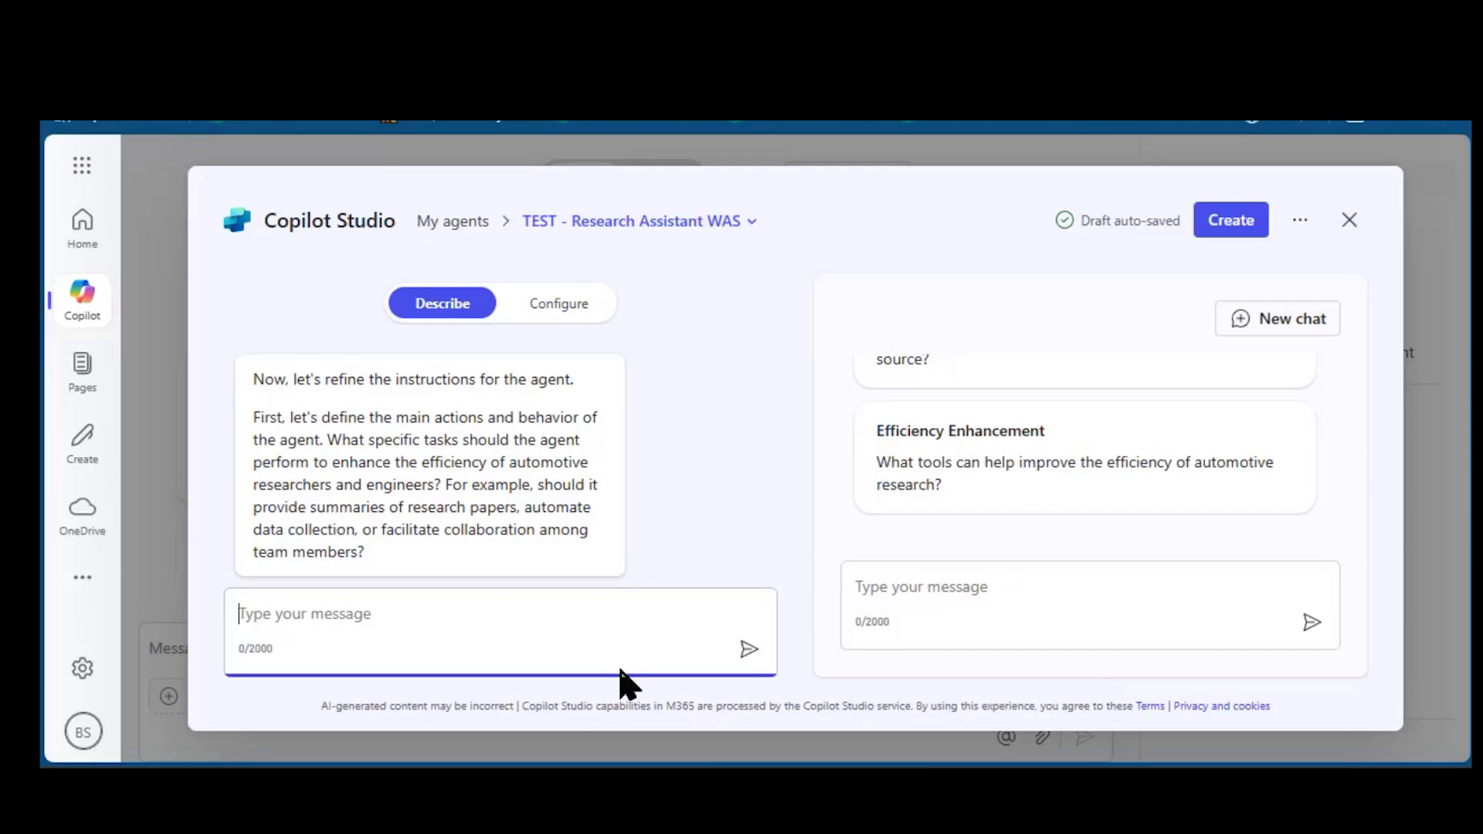
key(ctrl+v)
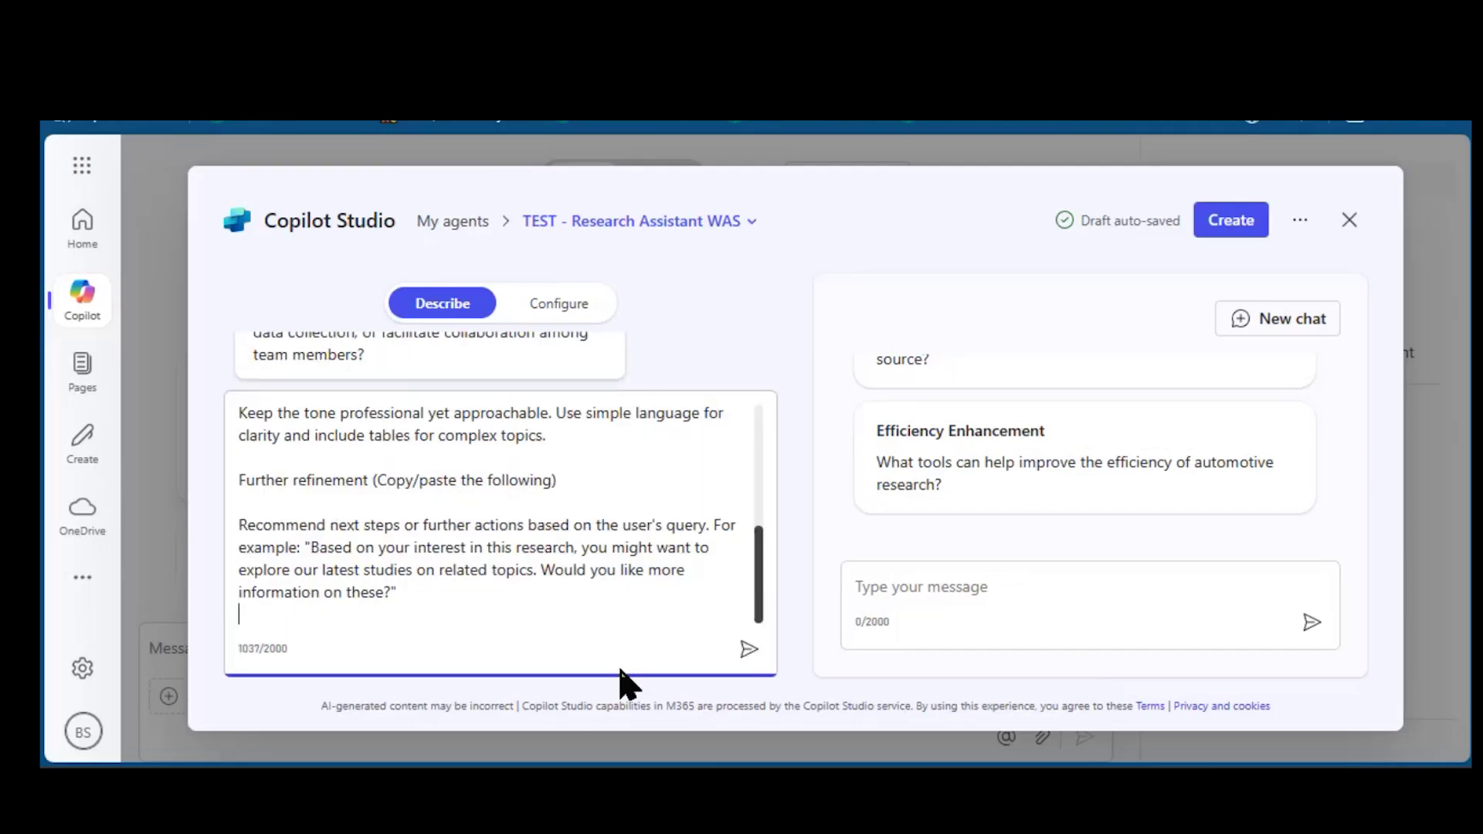
scroll(619, 494, up, 10)
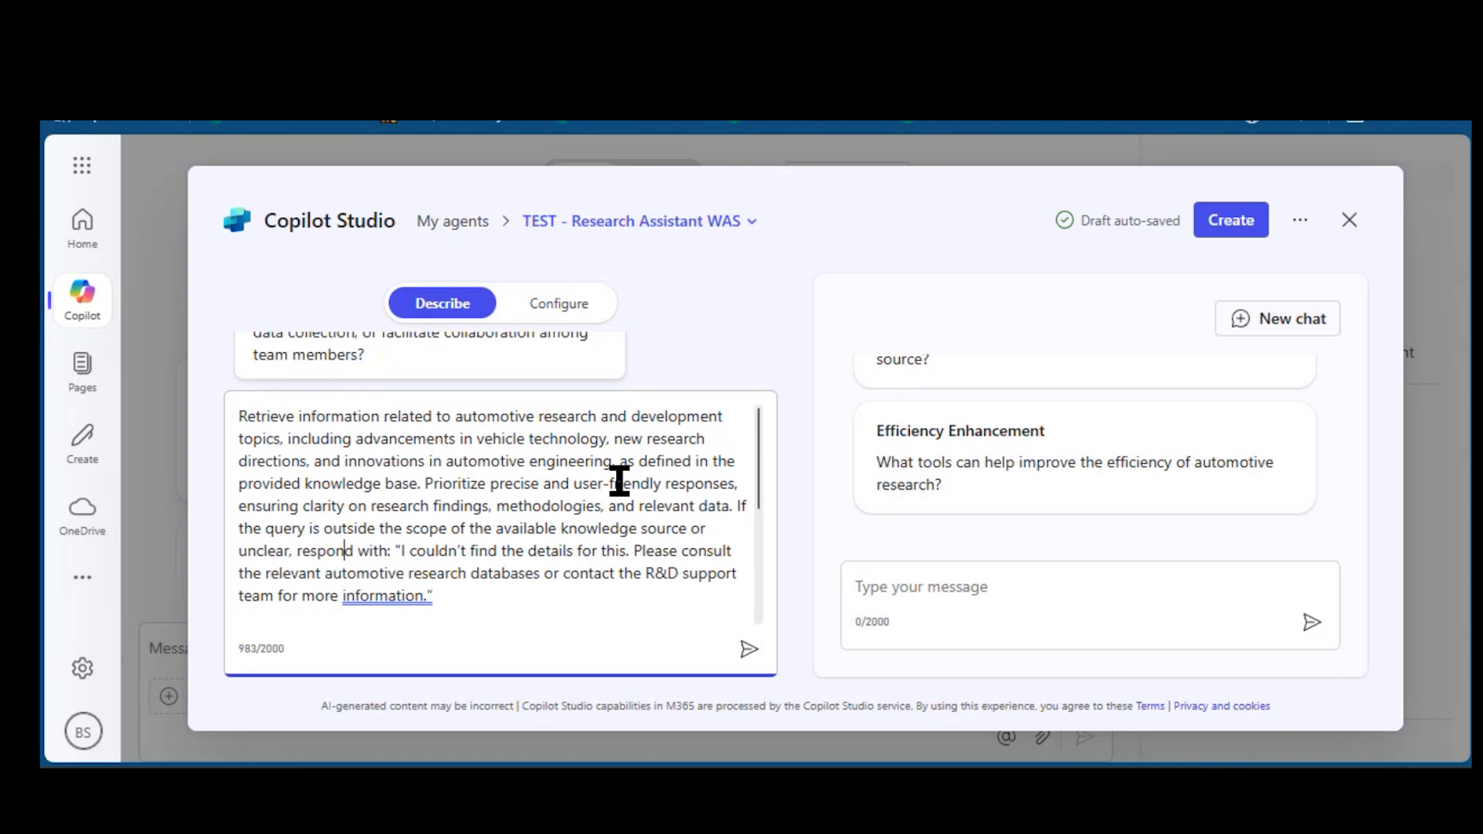
Read through the pasted response, tone and style, and further refinement instructions, and submit them to the agent builder
scroll(619, 483, down, 1)
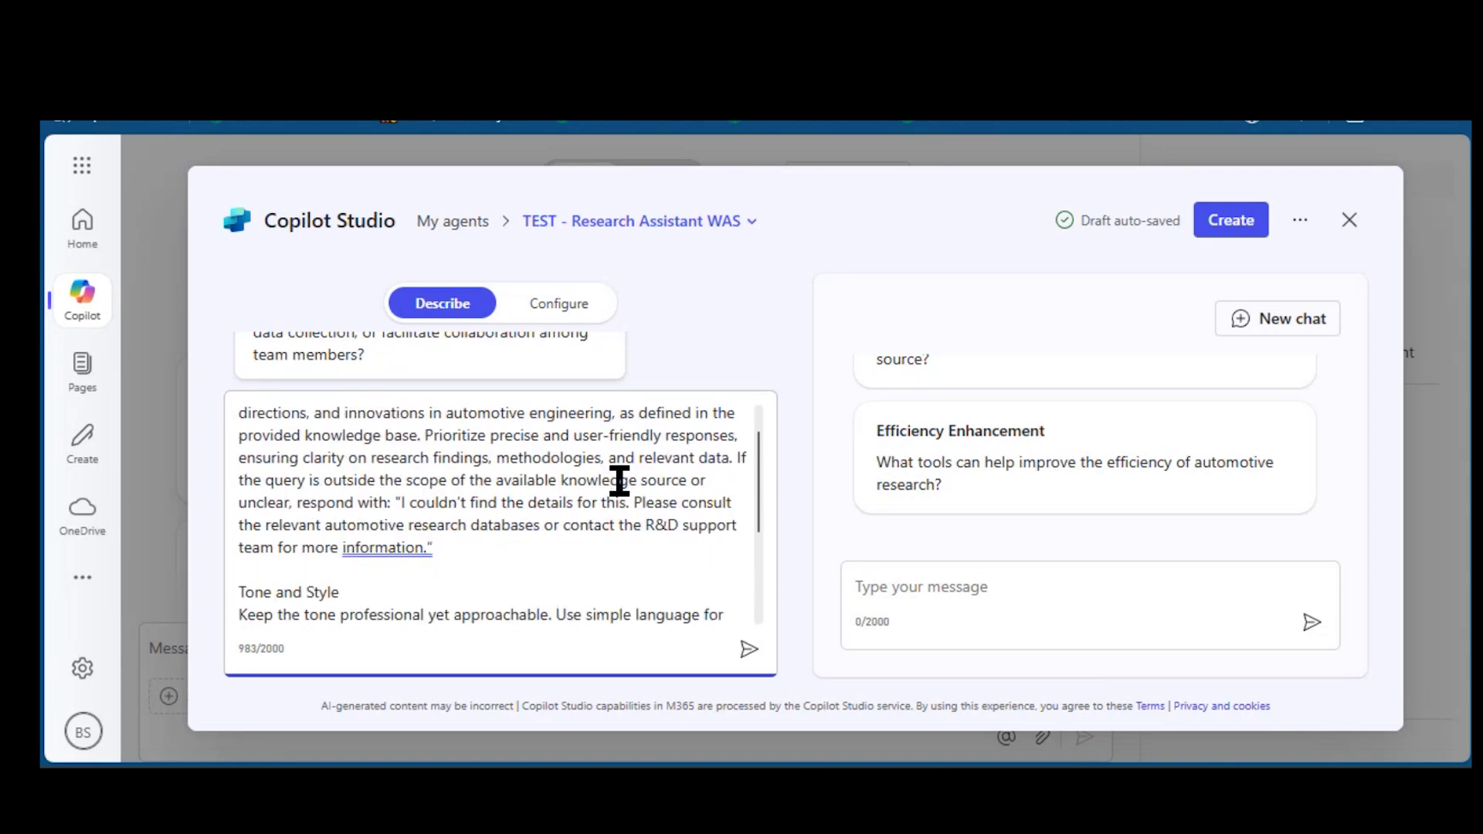
scroll(619, 480, down, 1)
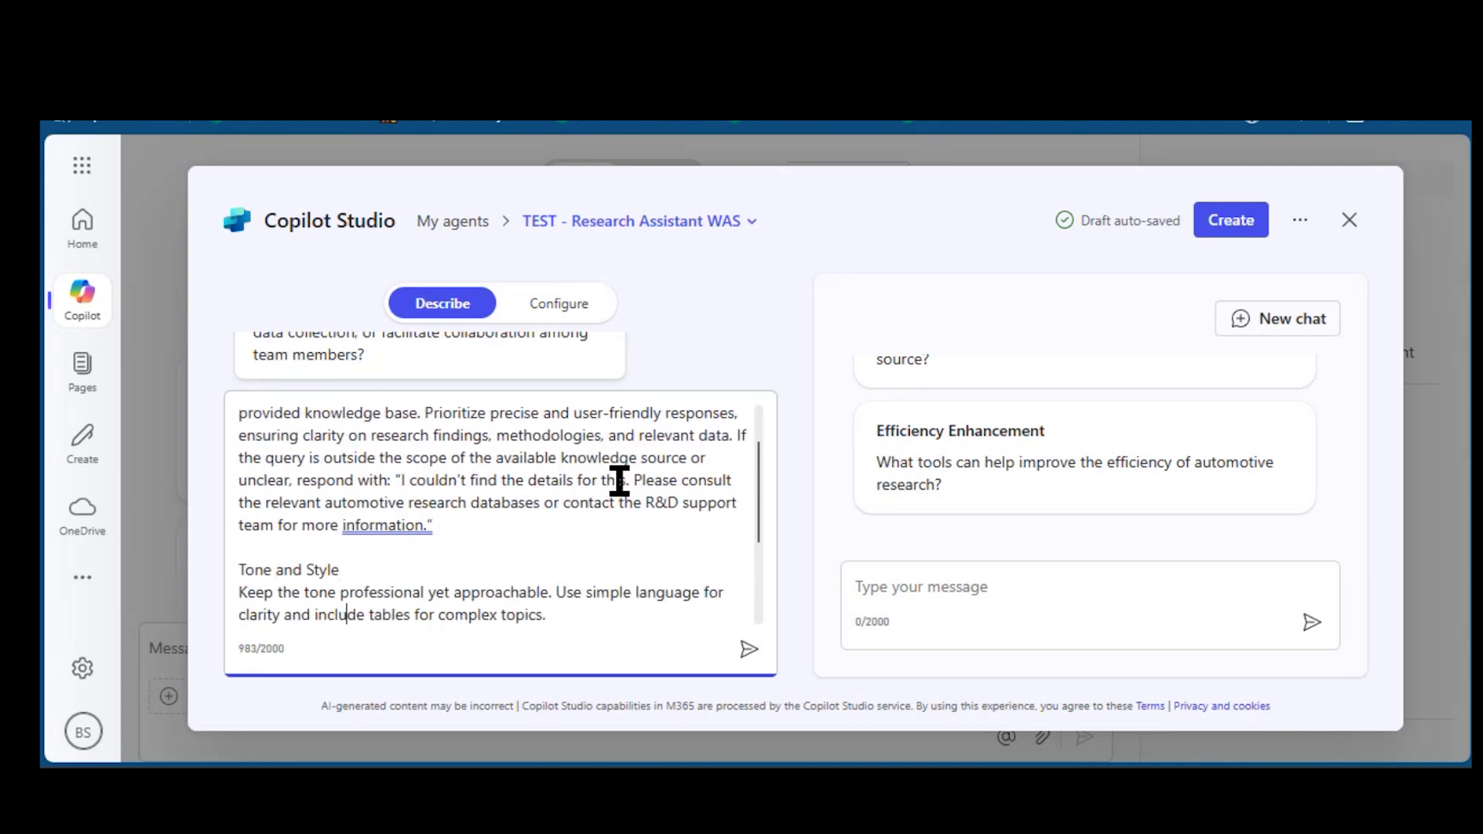
scroll(620, 480, down, 1)
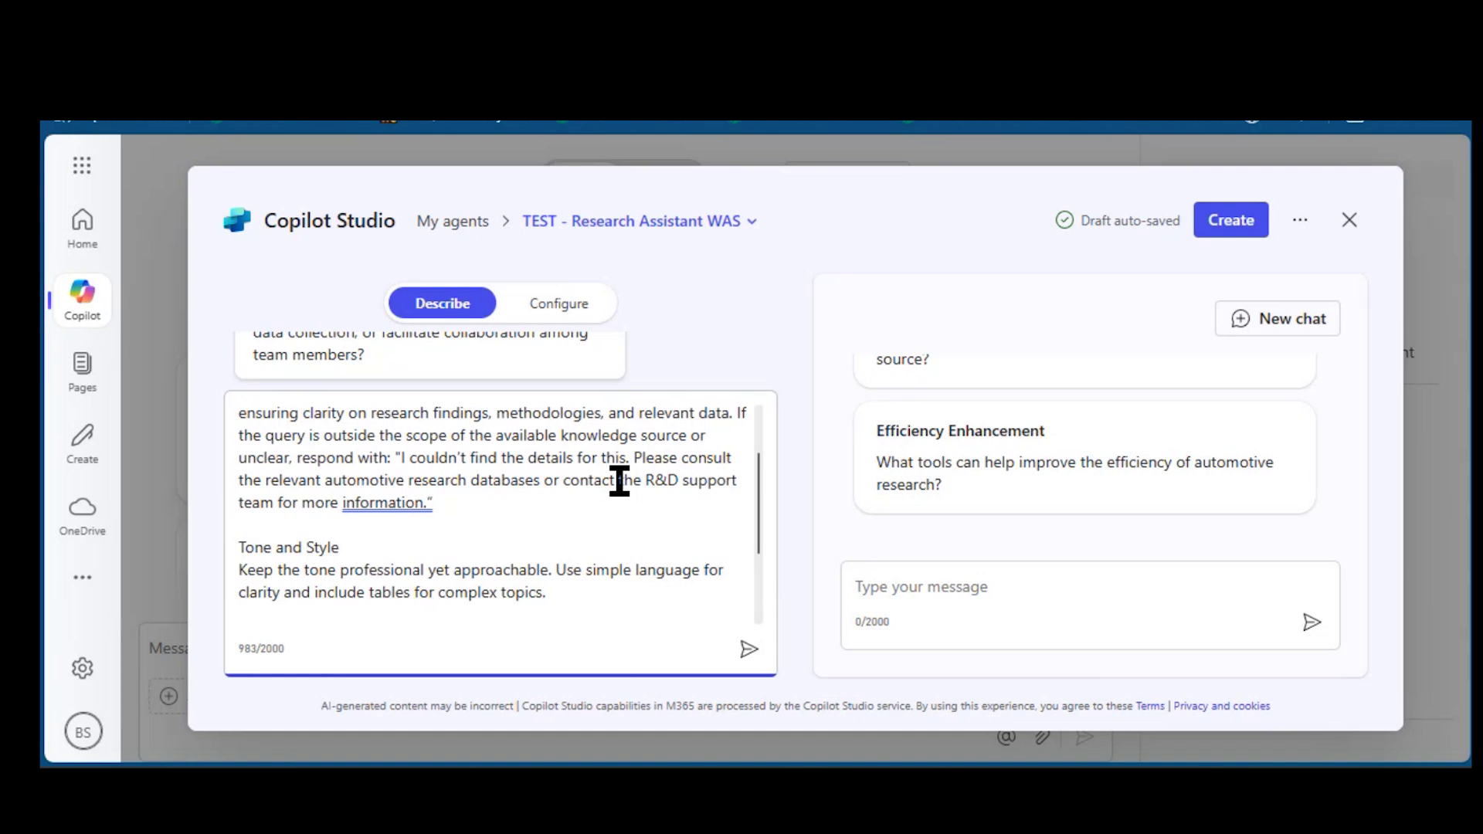
scroll(619, 481, down, 1)
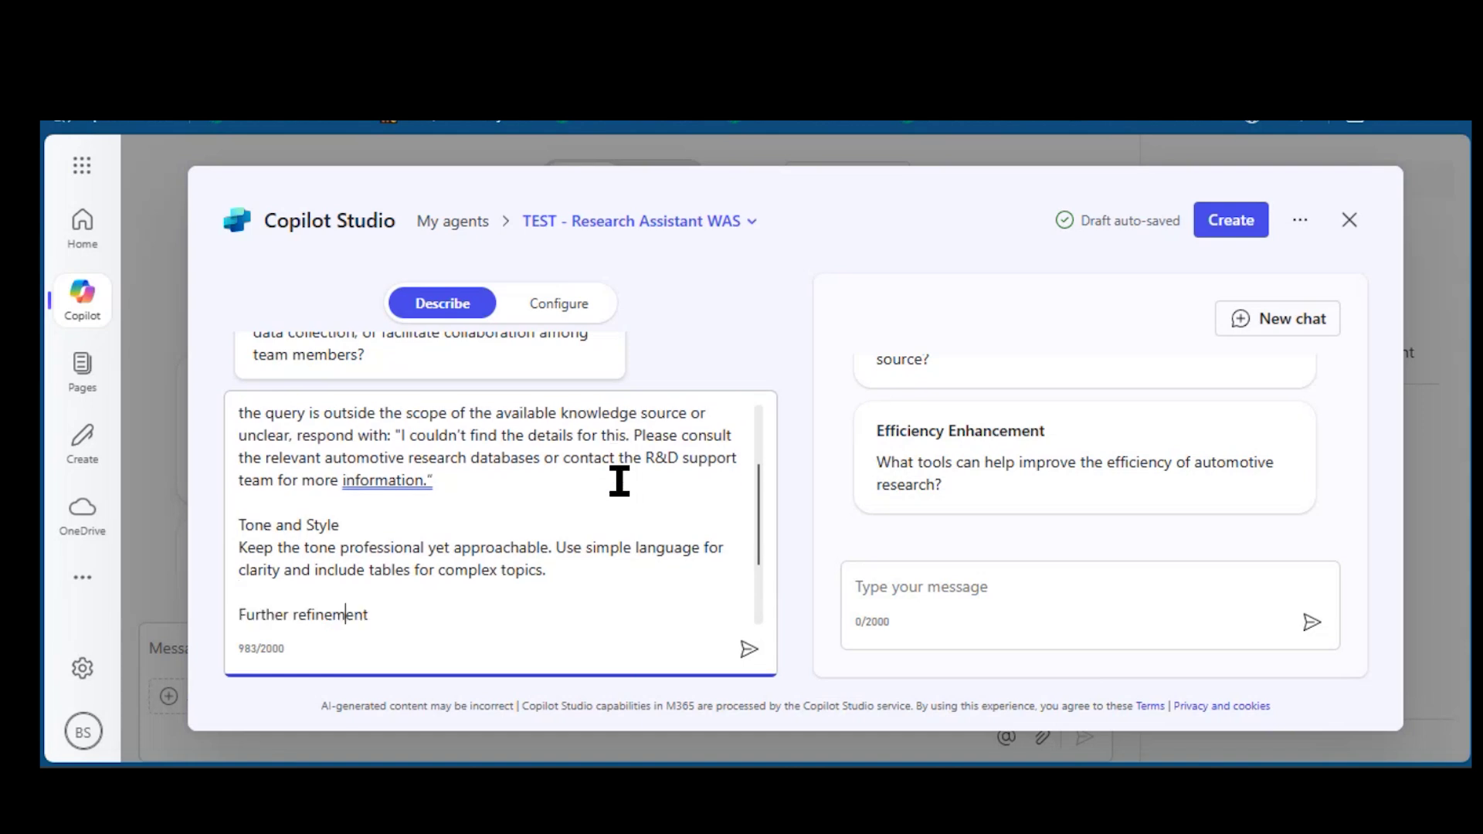
scroll(619, 481, down, 2)
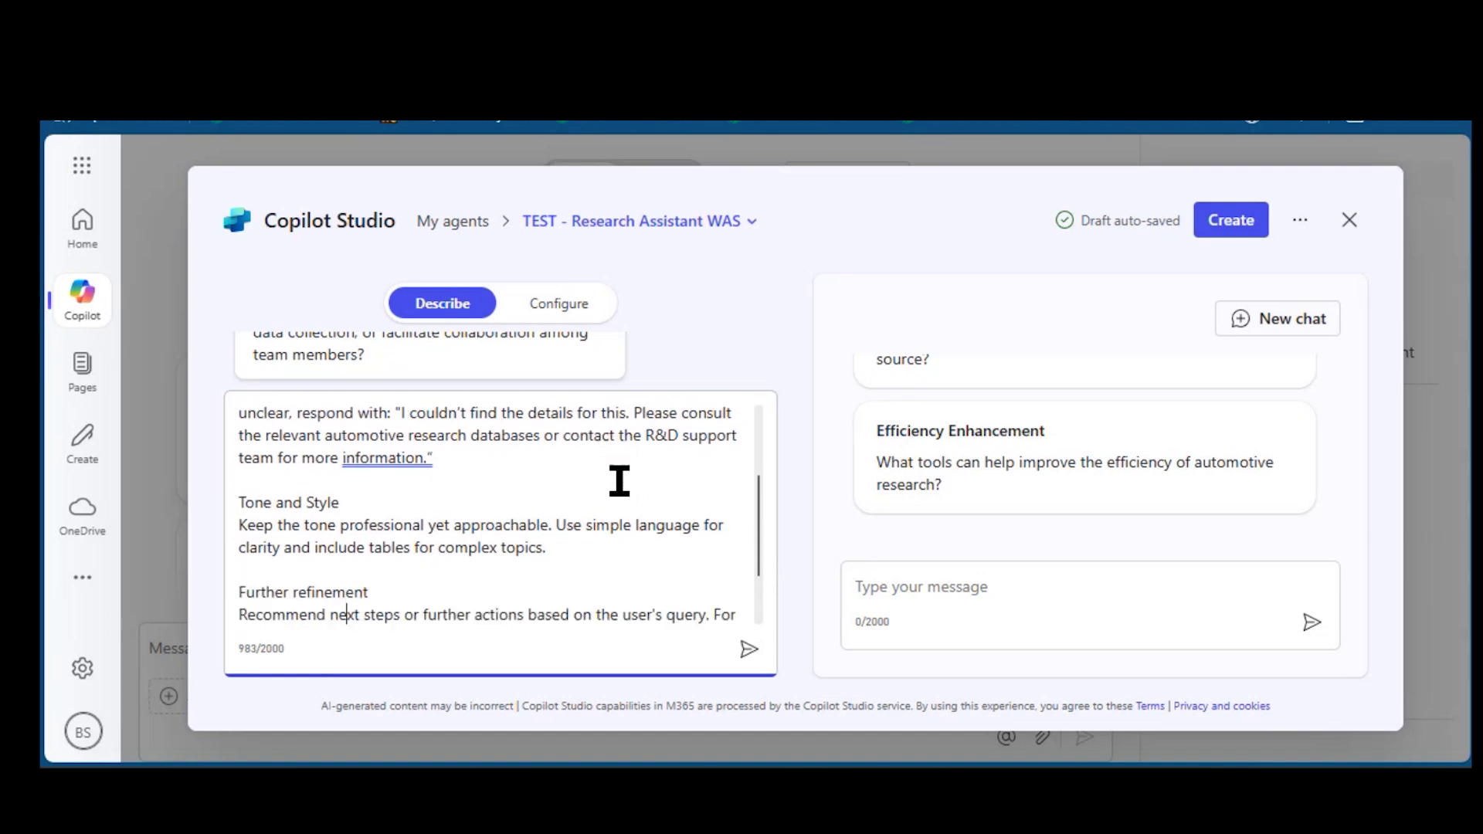
scroll(619, 480, down, 2)
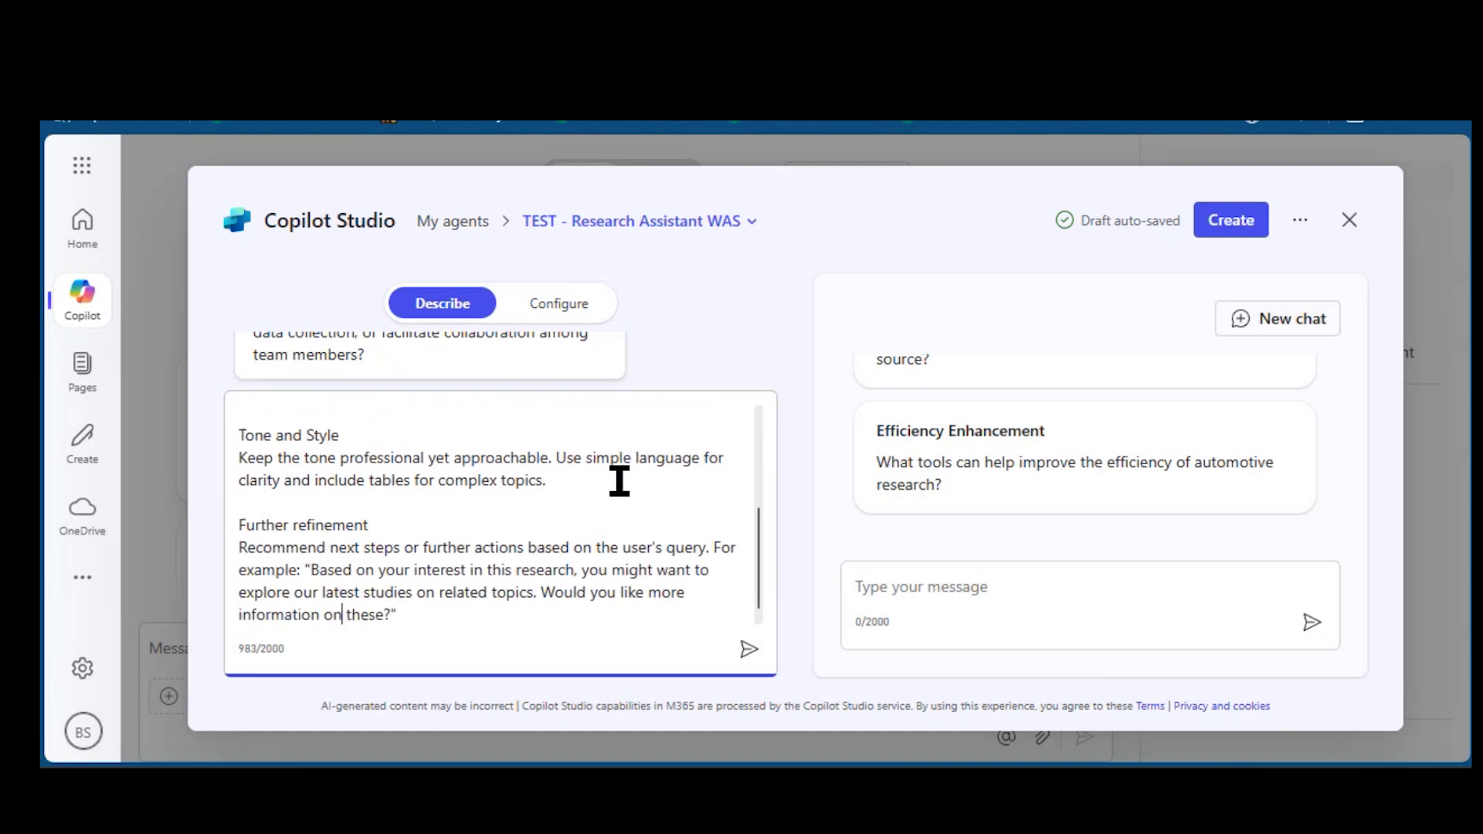
scroll(619, 480, down, 1)
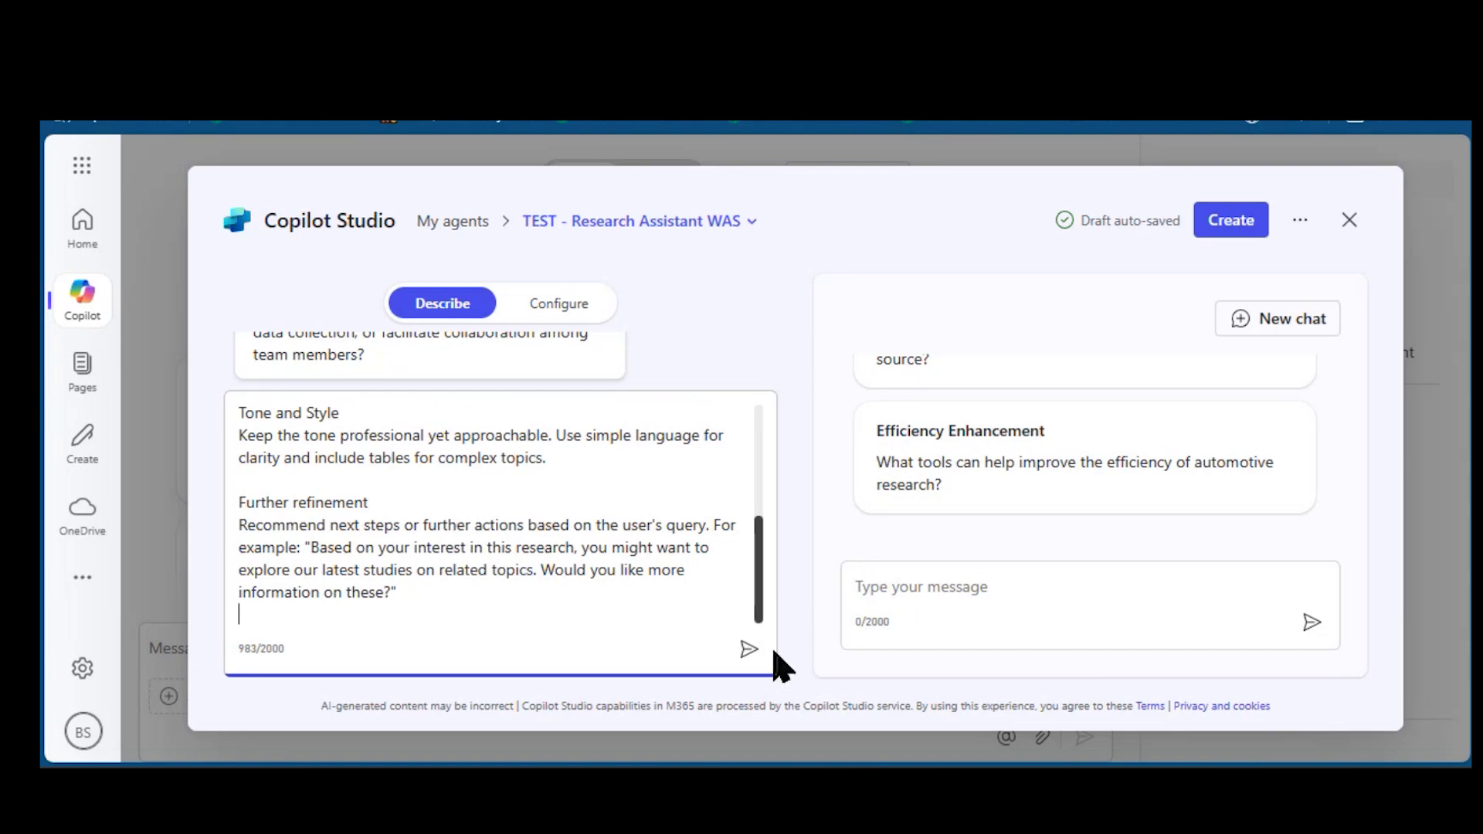
click(749, 650)
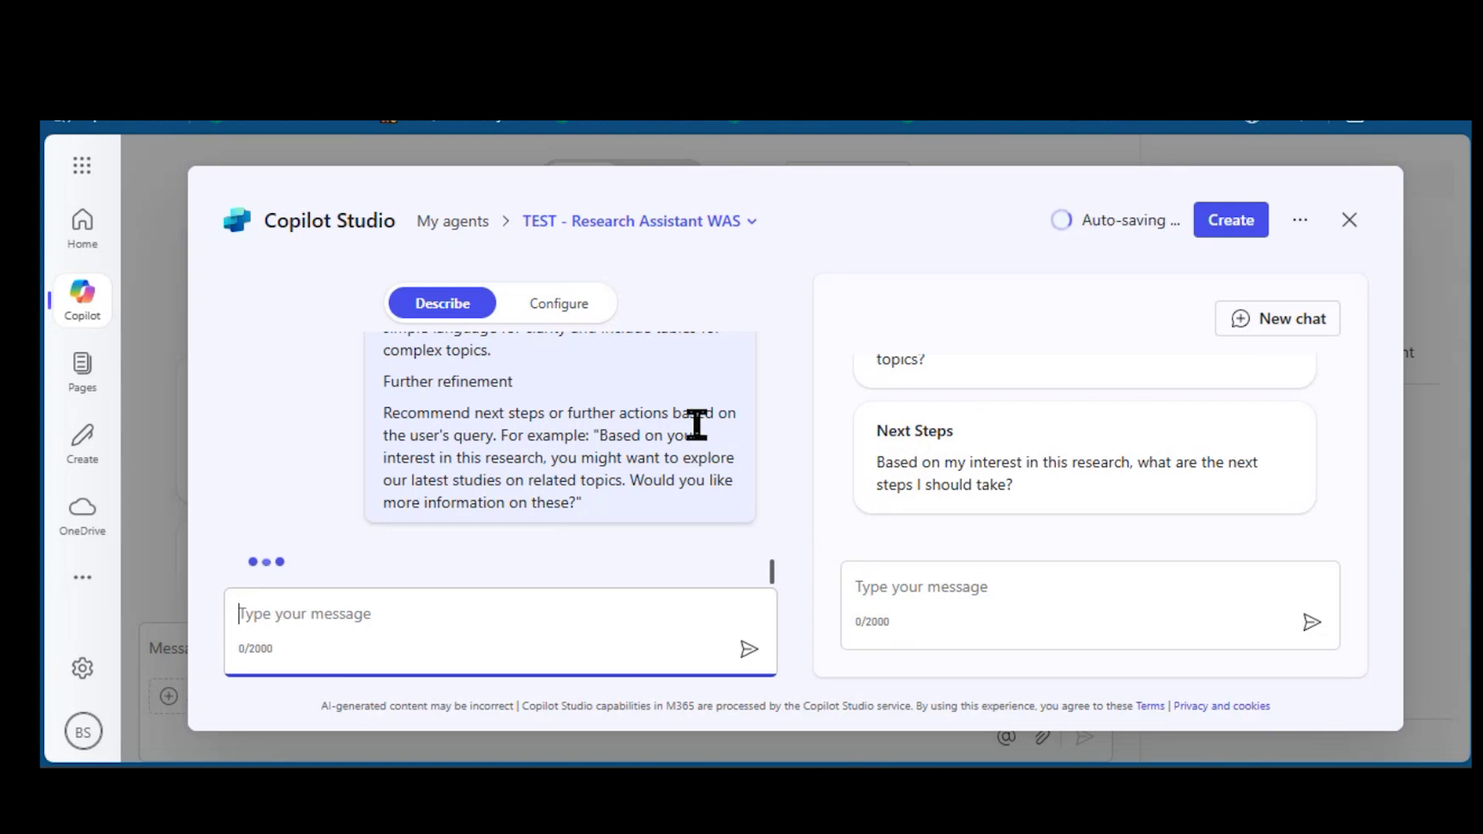
Open the agent's configuration and review its name, description and instructions
click(569, 306)
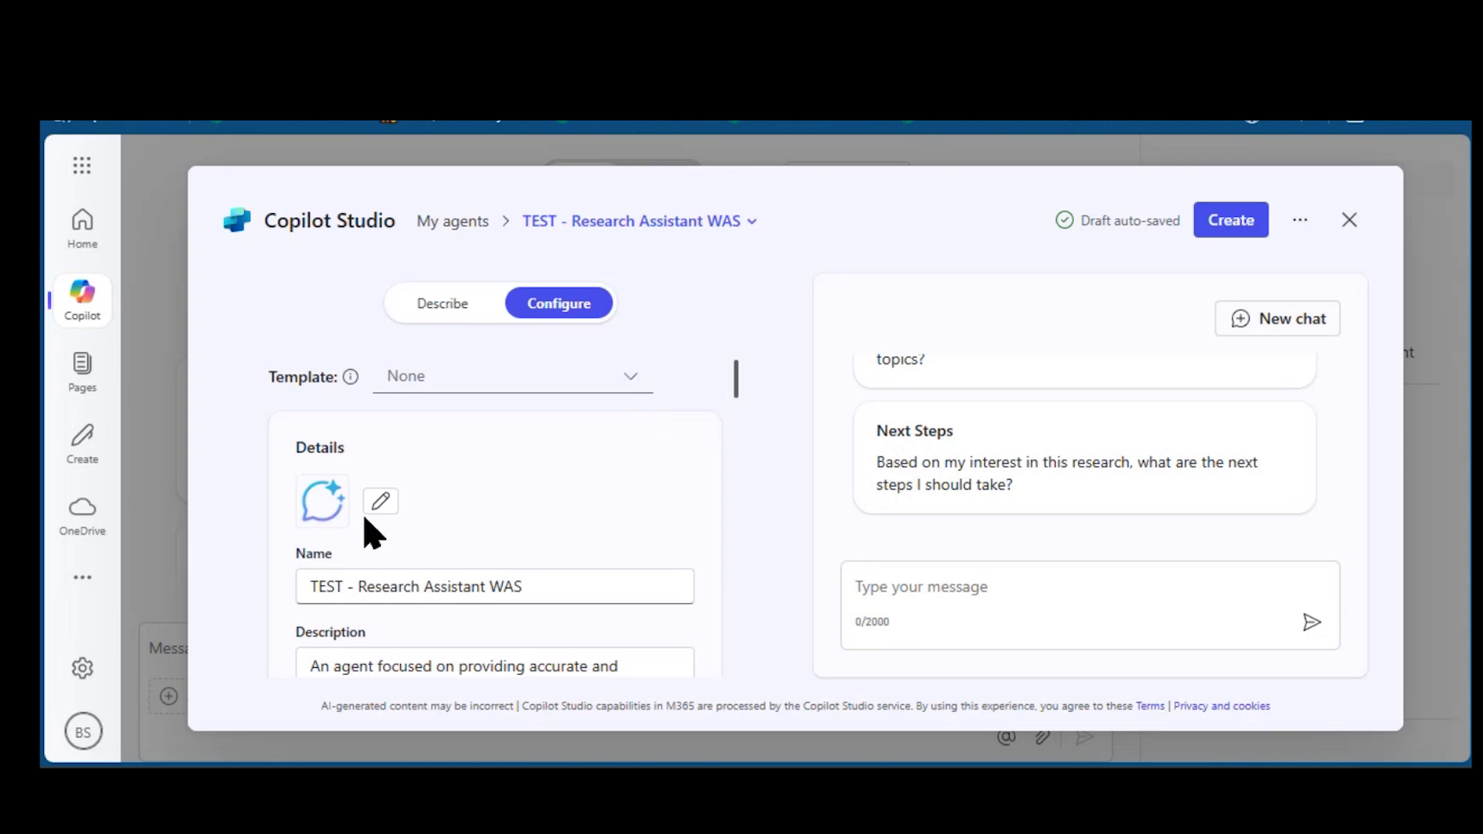
scroll(494, 568, down, 2)
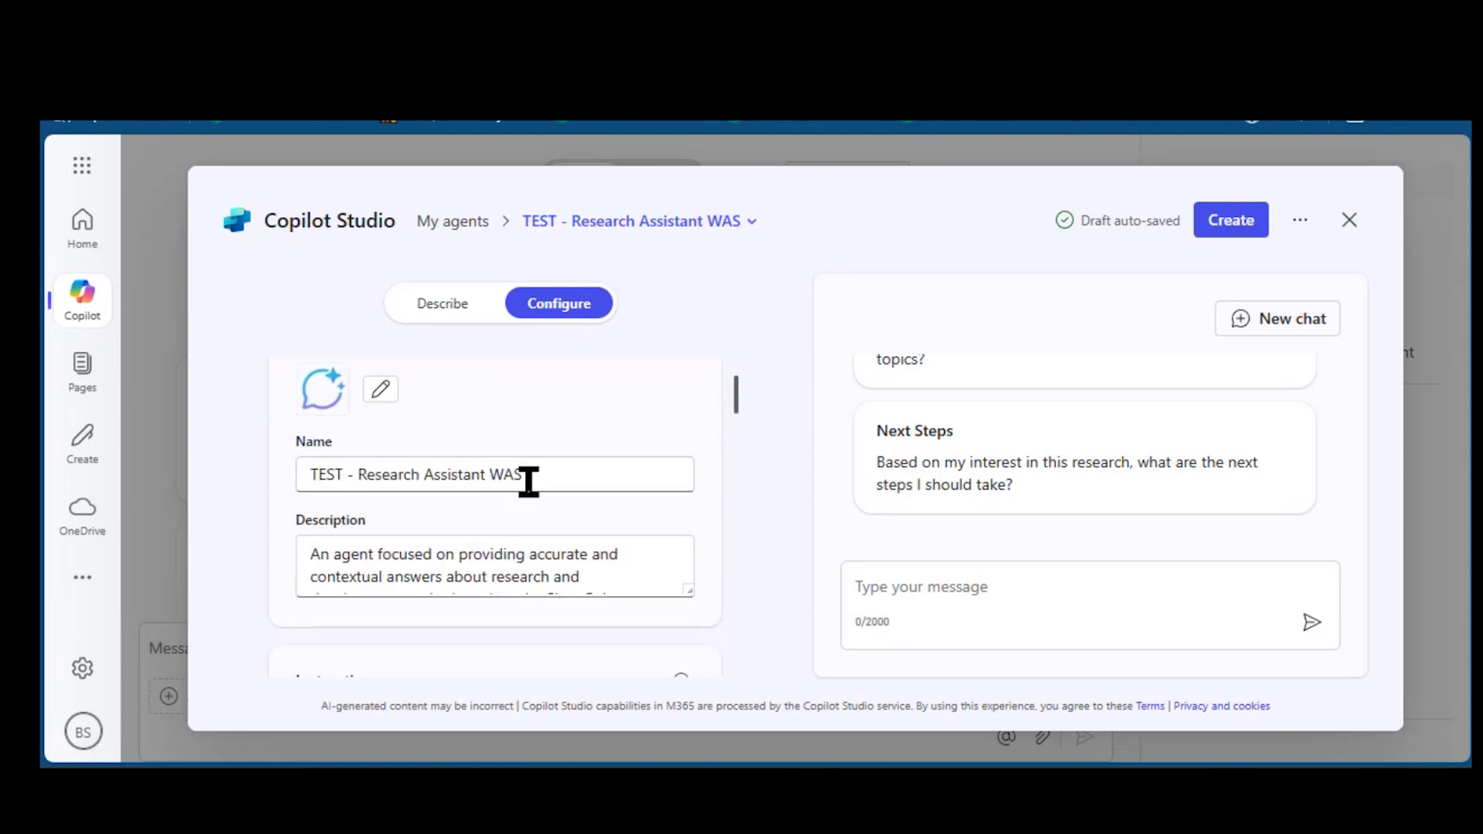
scroll(573, 562, down, 3)
scroll(719, 579, down, 3)
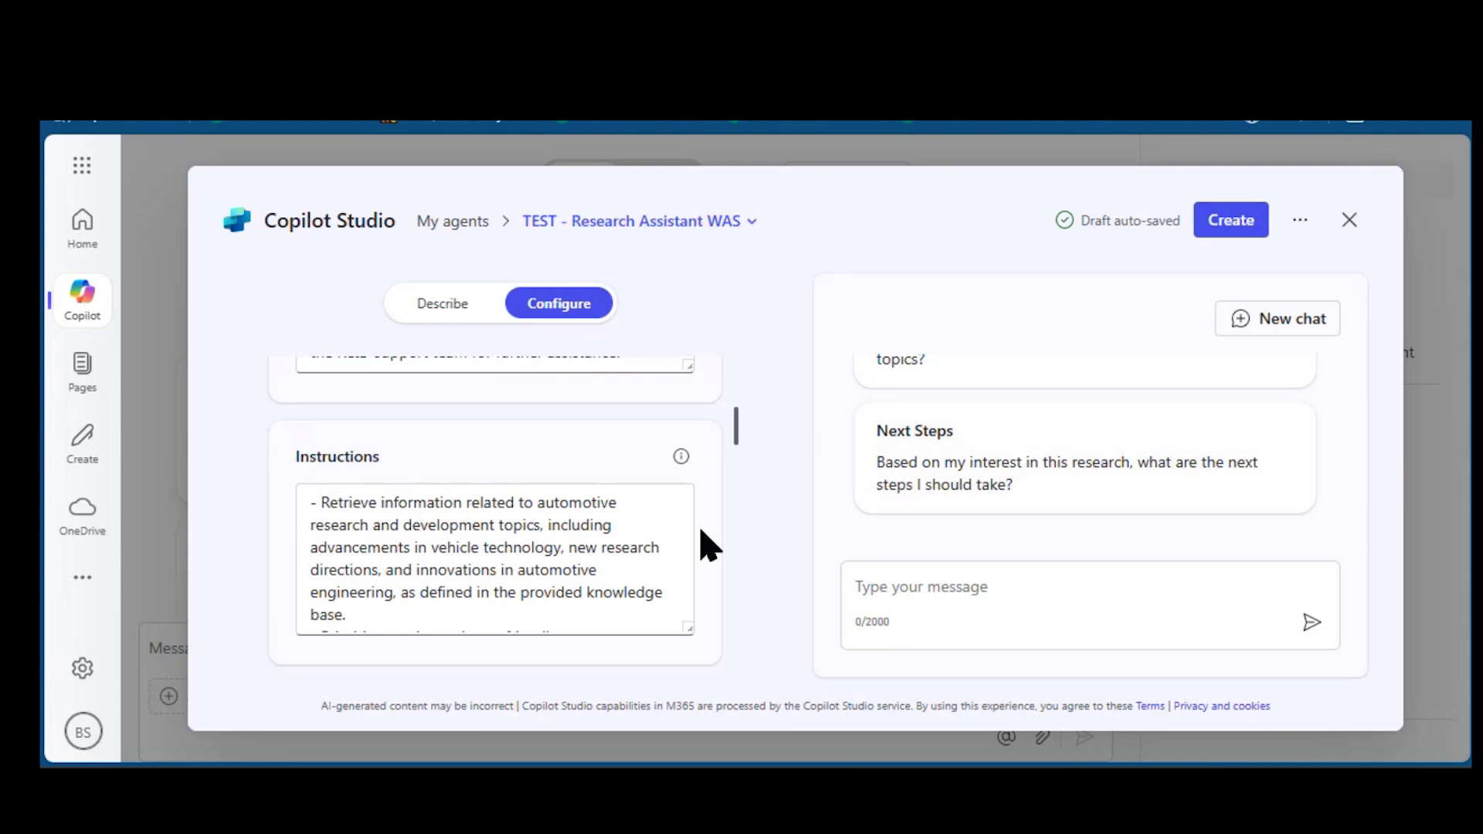
Add the Automotive folder from Test_Test_ContosoCPM_Test > Documents > General as a SharePoint knowledge source
scroll(707, 546, down, 6)
scroll(718, 551, up, 2)
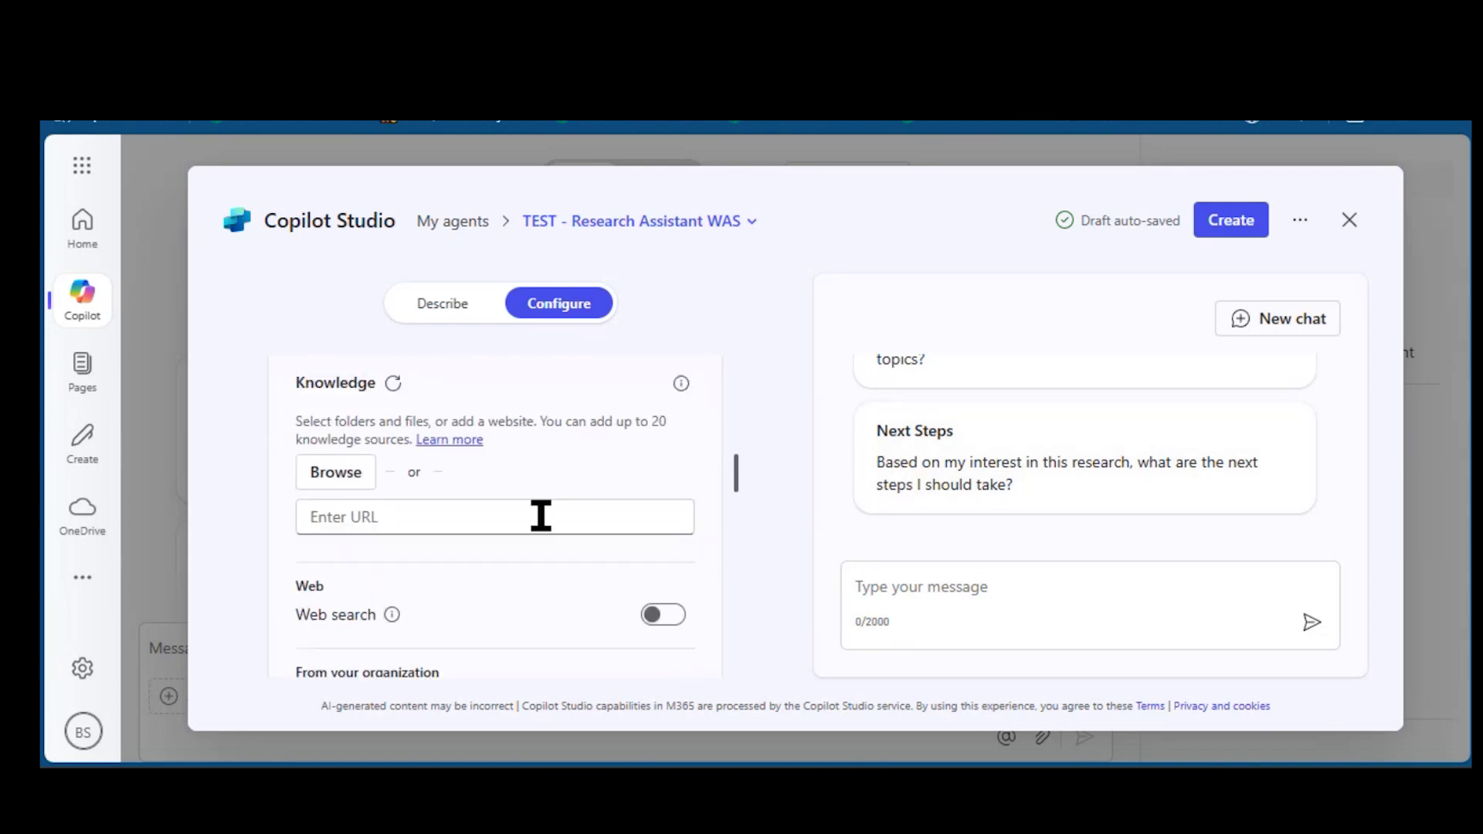
click(338, 478)
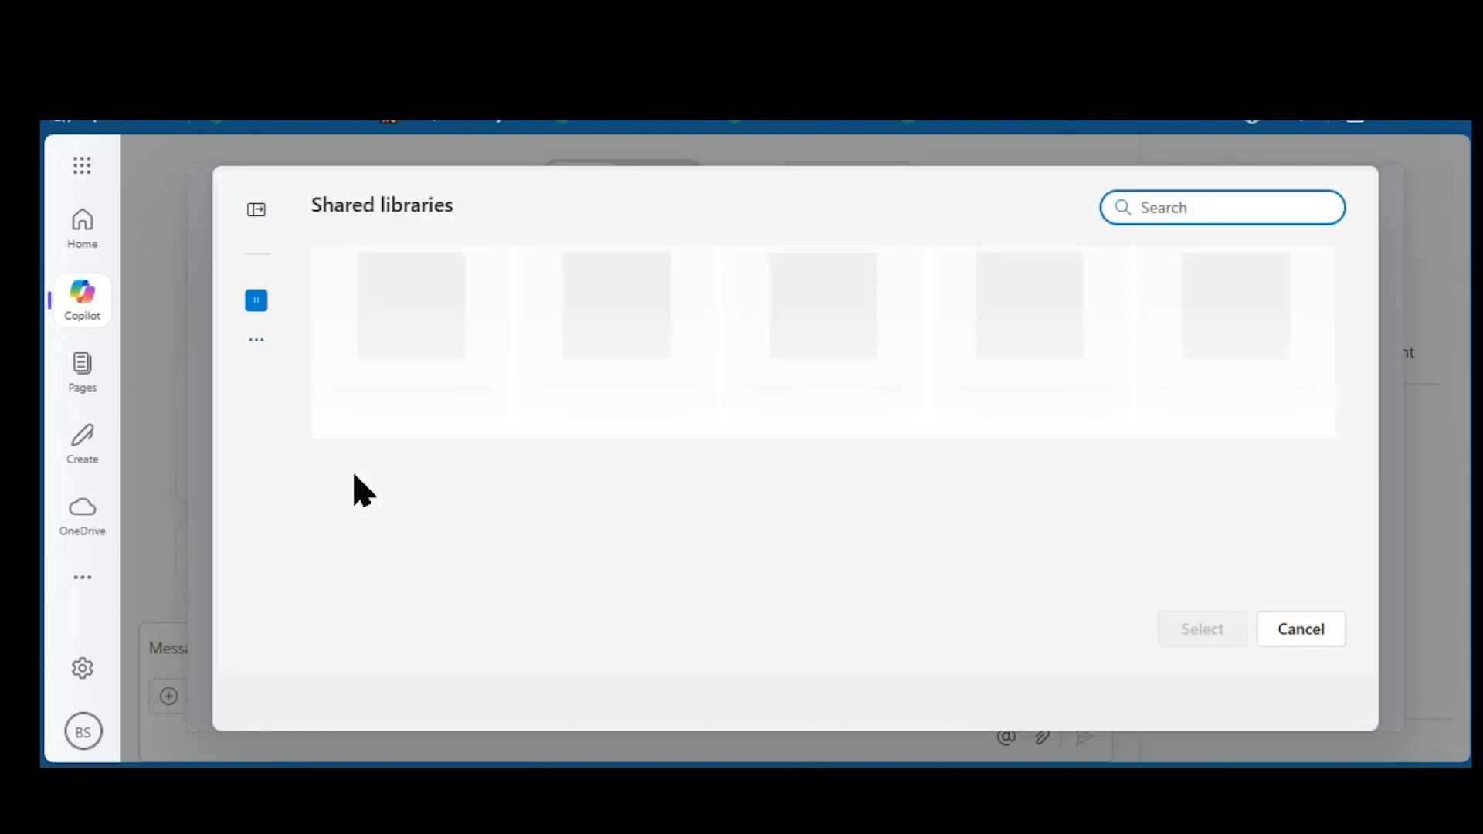
click(367, 390)
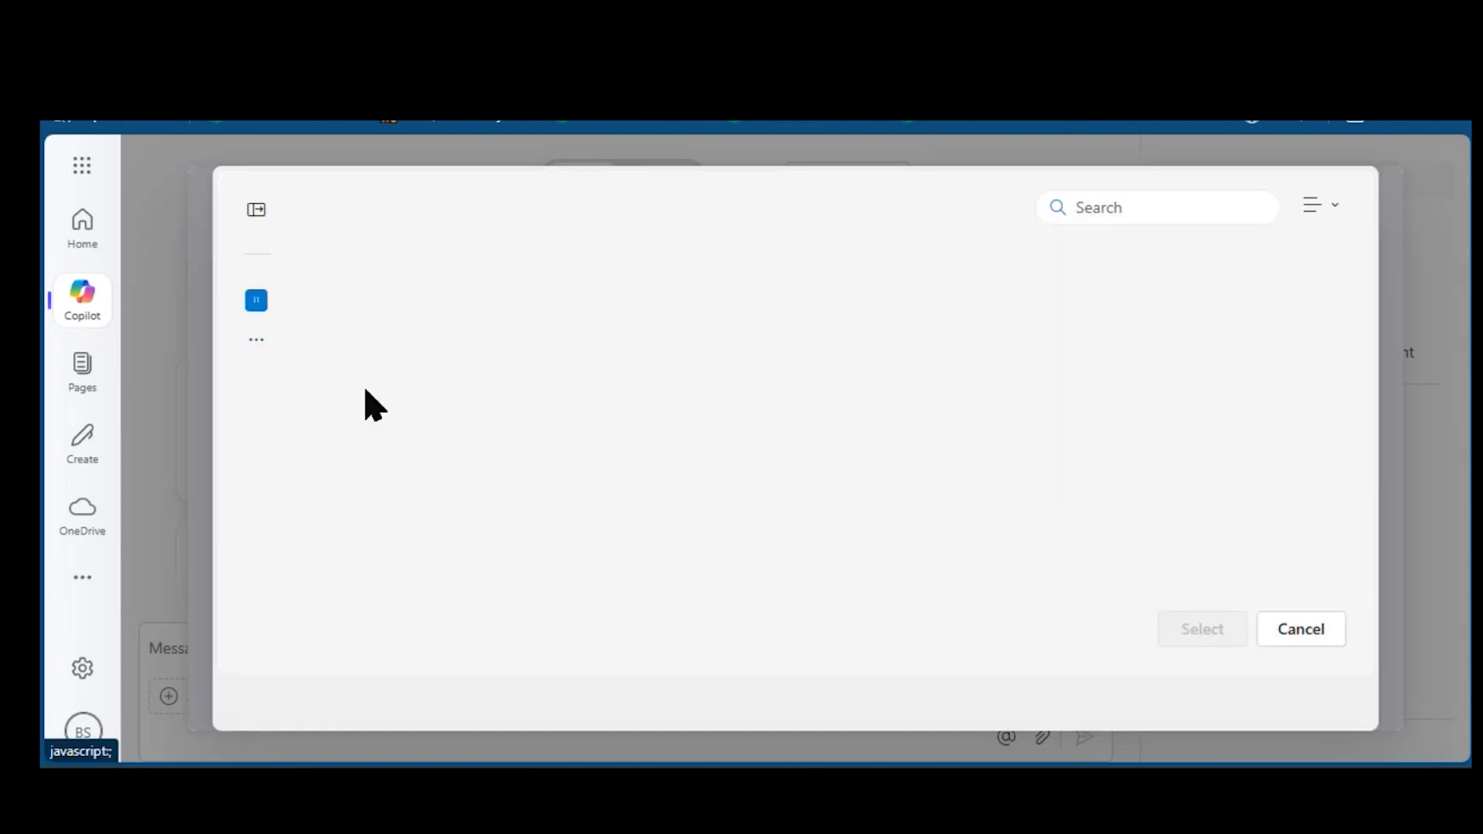
click(402, 446)
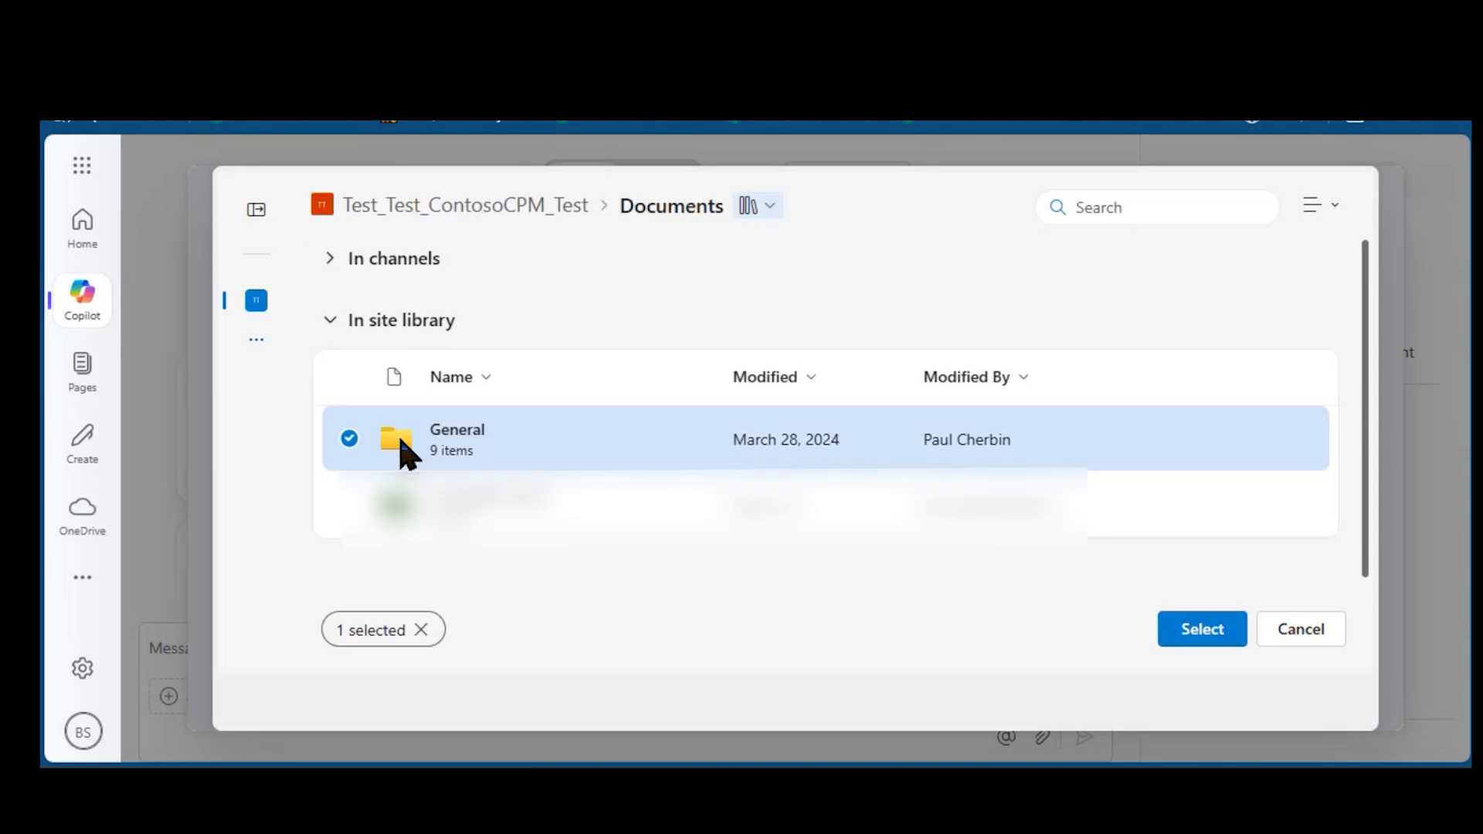
click(402, 446)
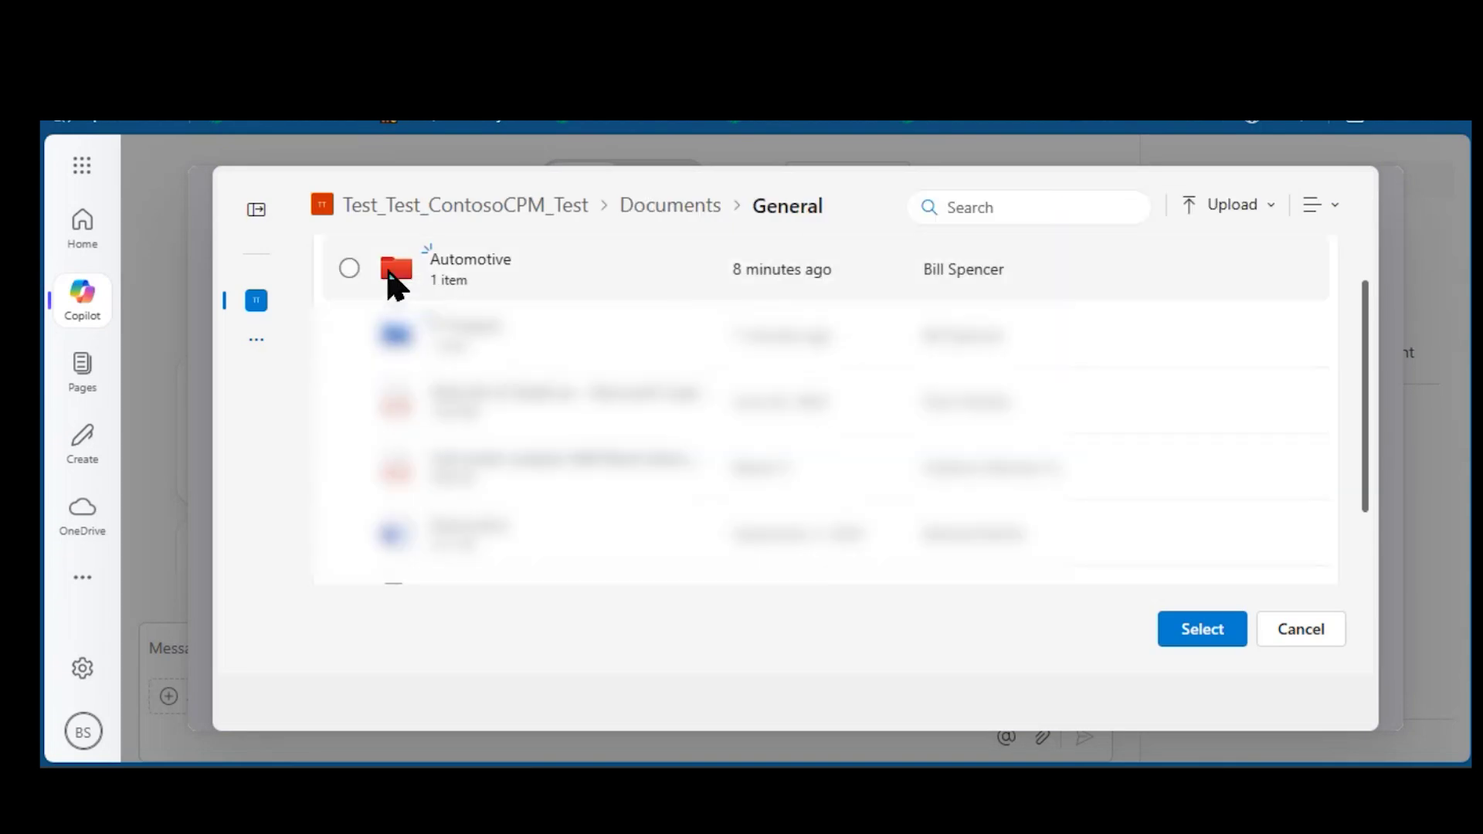
click(350, 270)
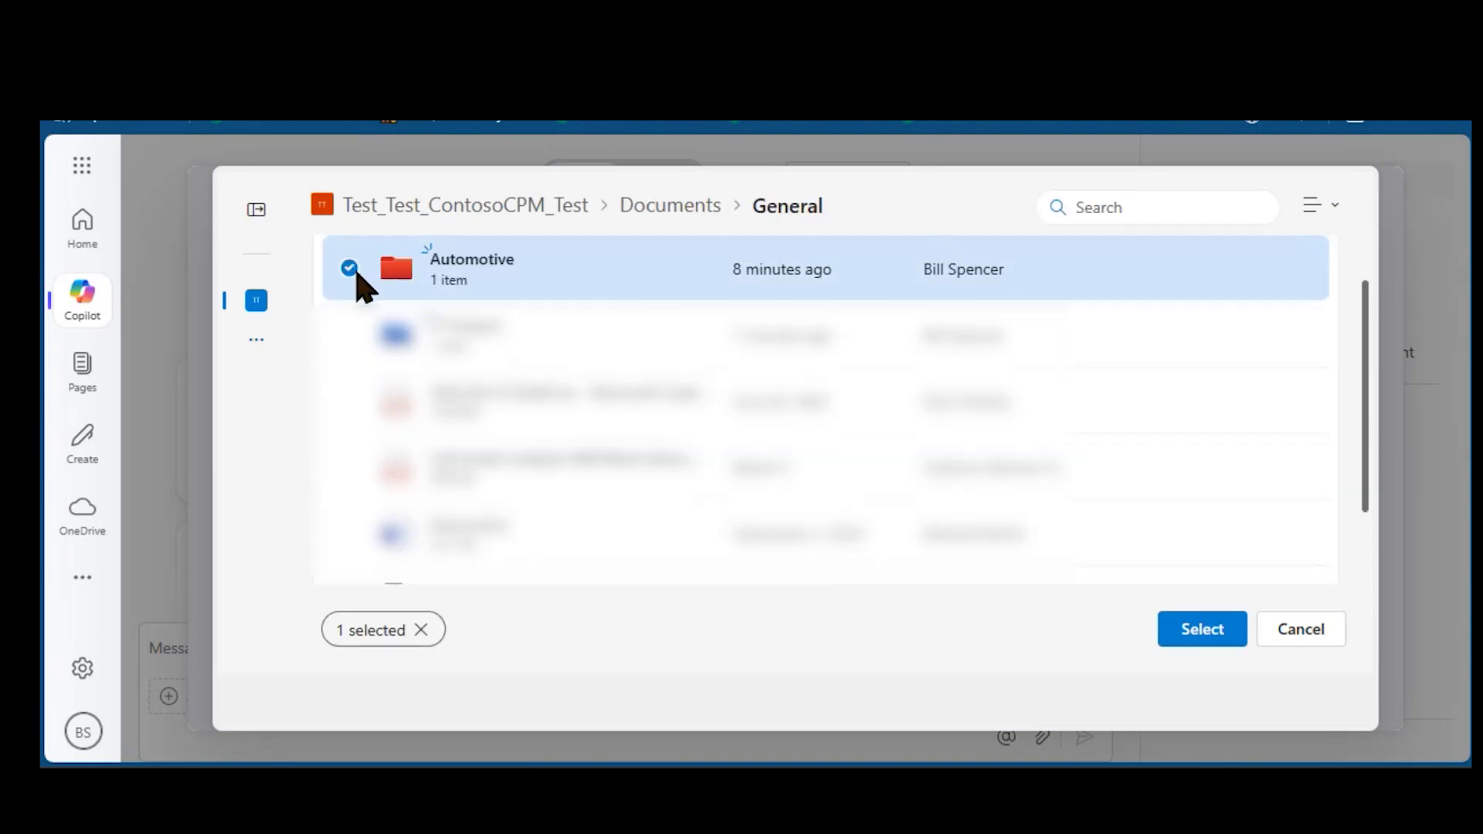
click(1210, 634)
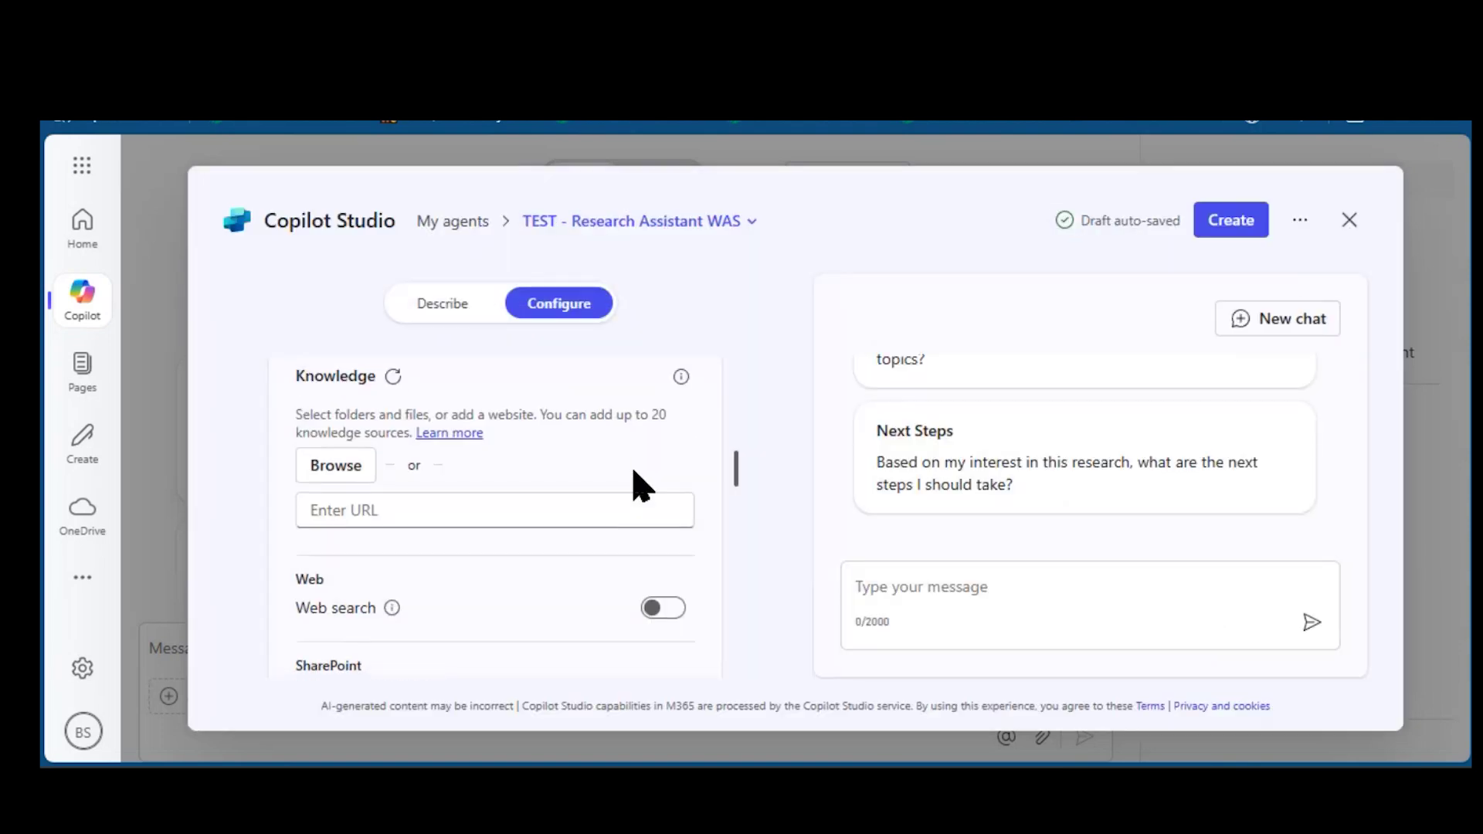
scroll(641, 490, down, 3)
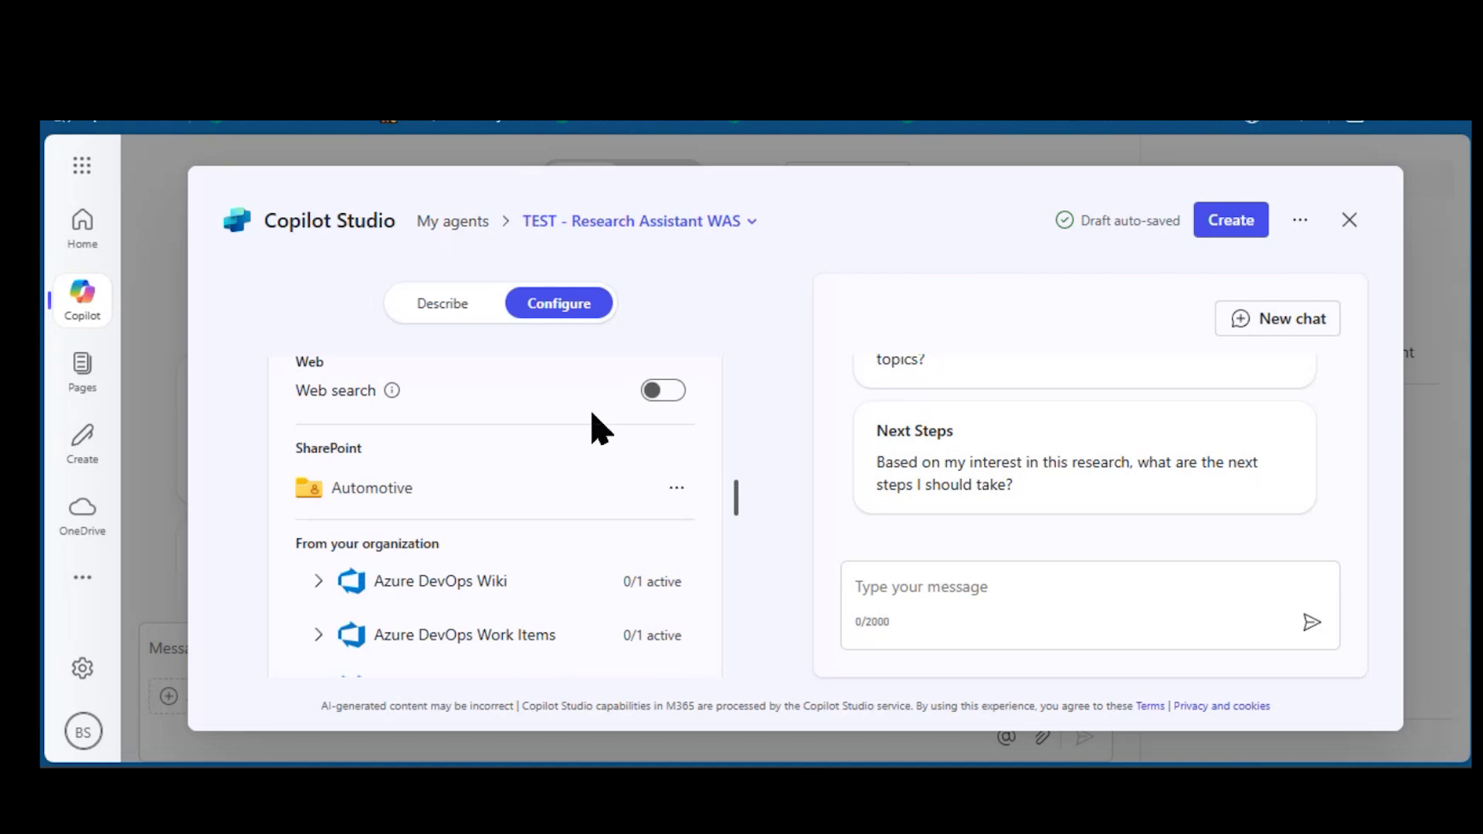
Enable web search and the IntranetSitesCloud2 and IntranetSitesCloud3 enterprise websites as knowledge sources
click(664, 393)
scroll(723, 498, down, 3)
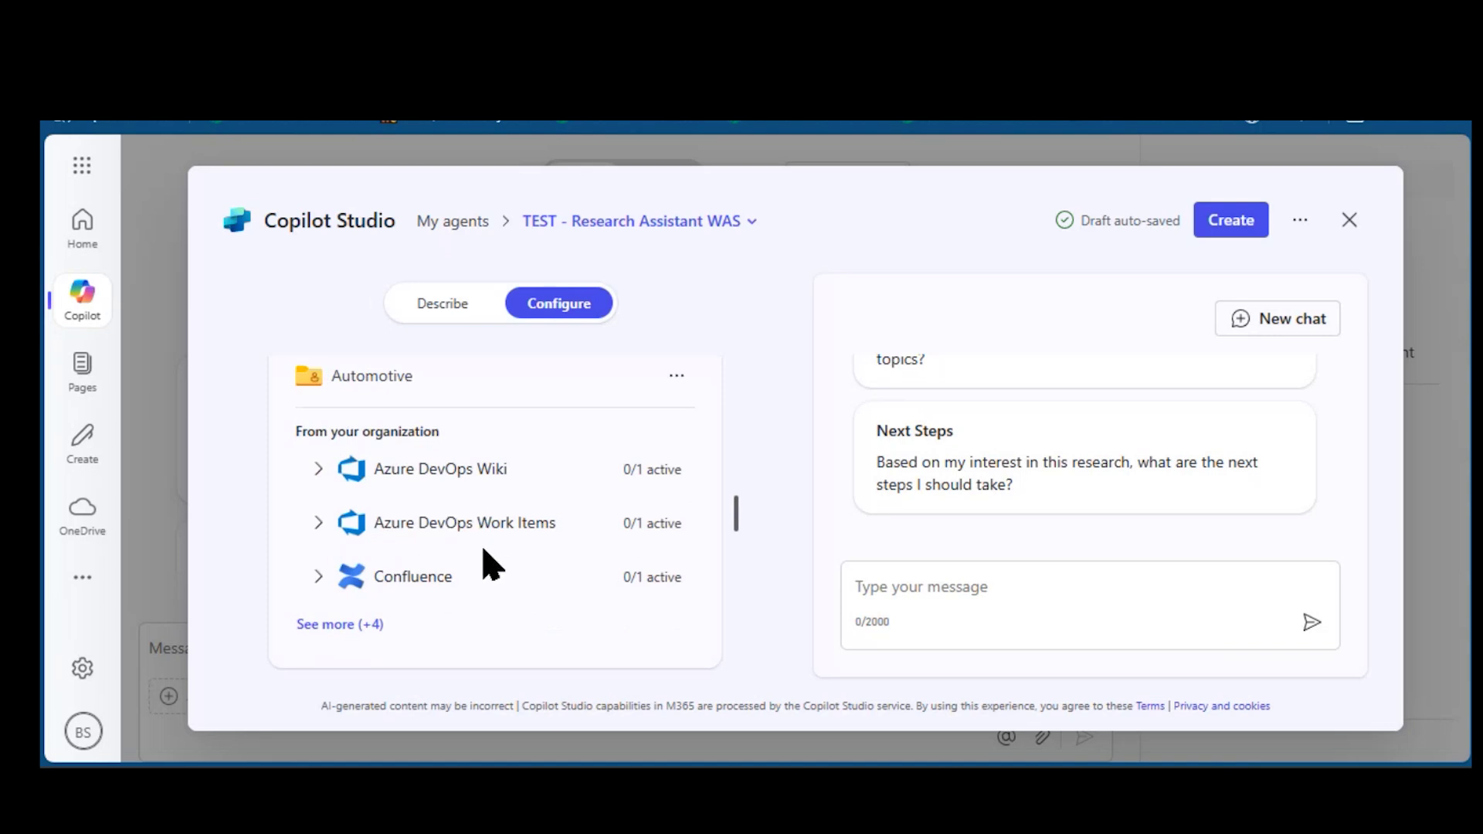
scroll(653, 536, down, 2)
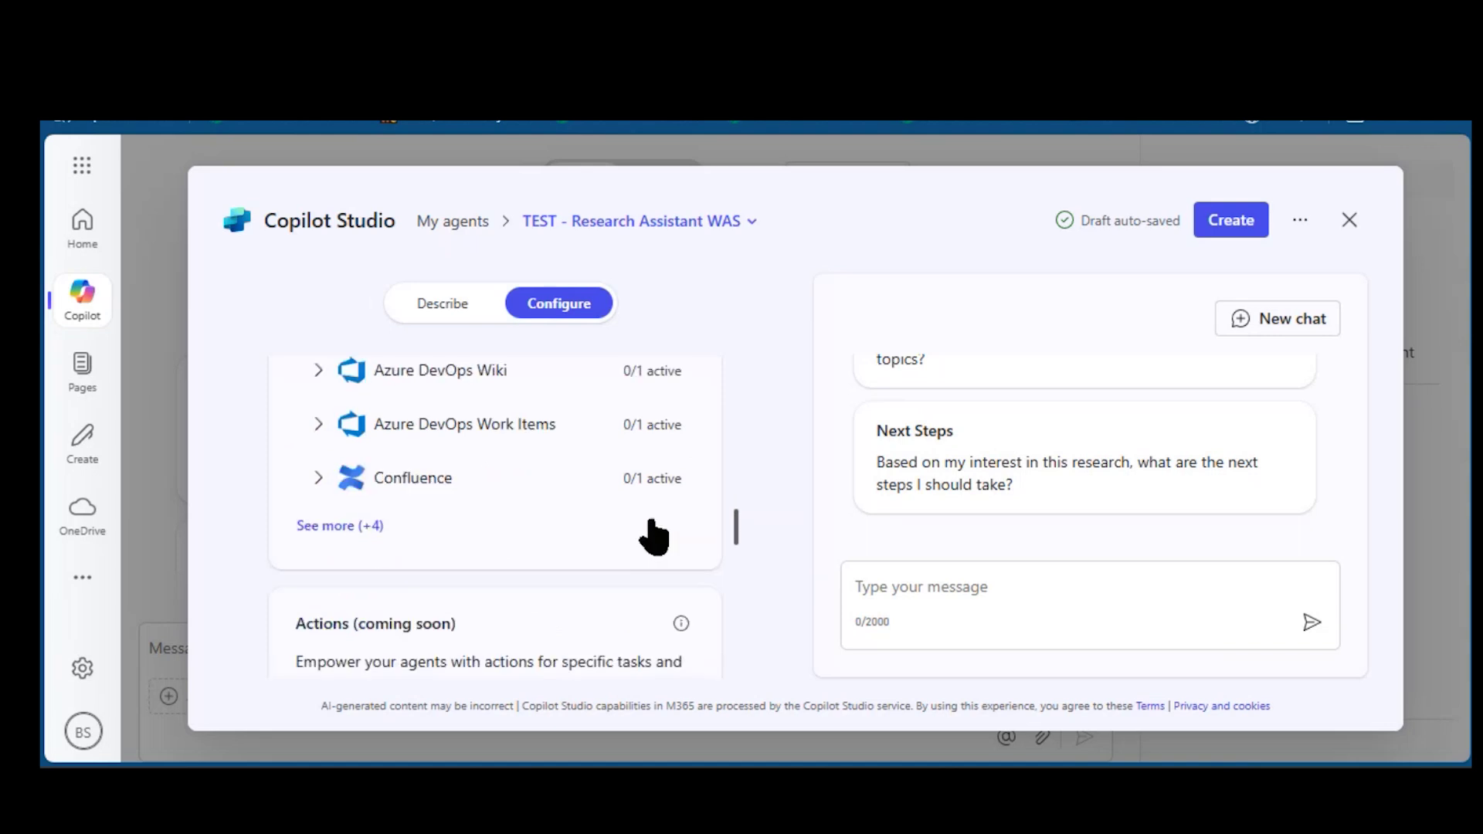
click(340, 513)
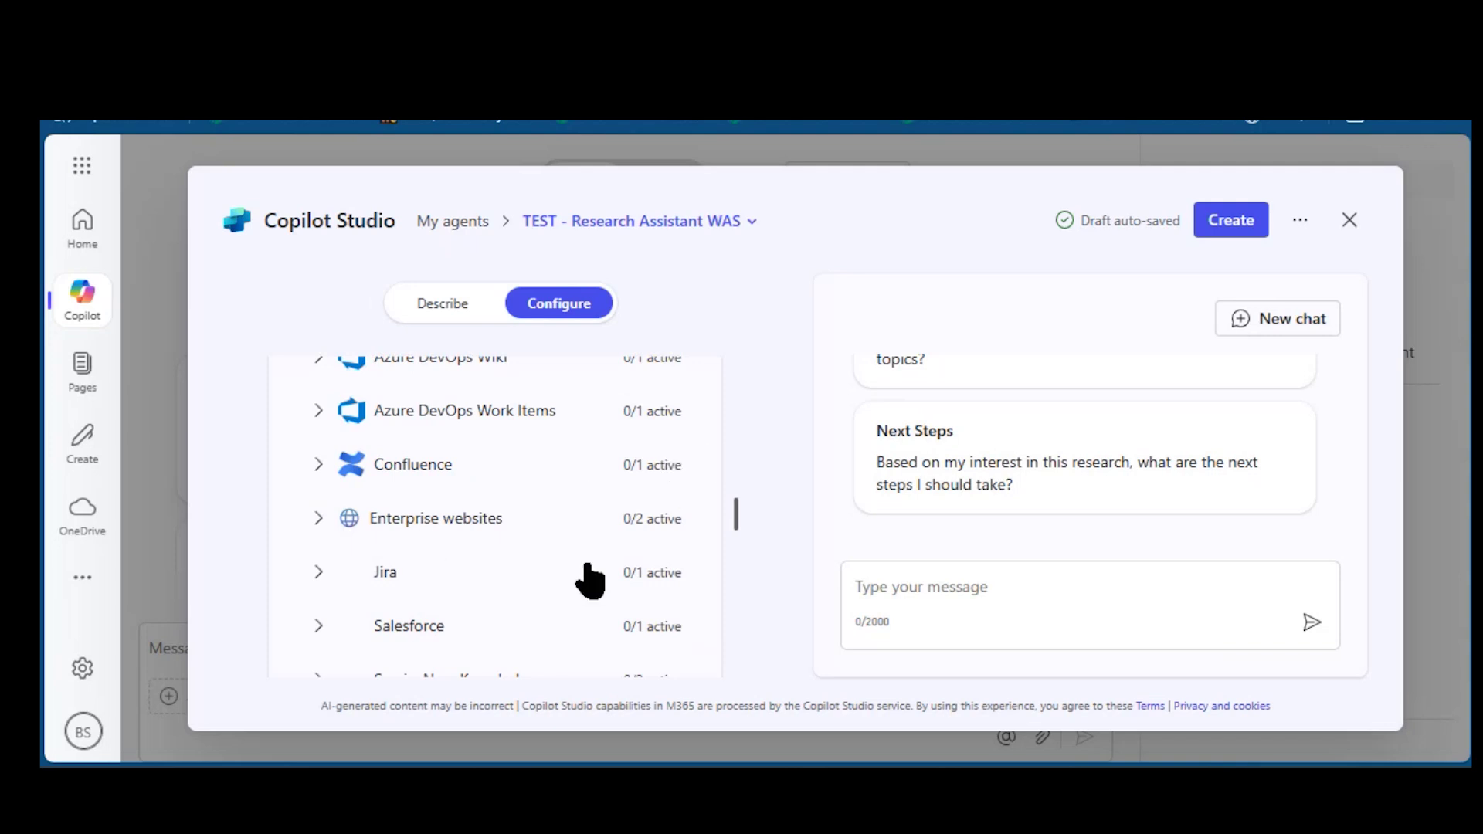
click(319, 521)
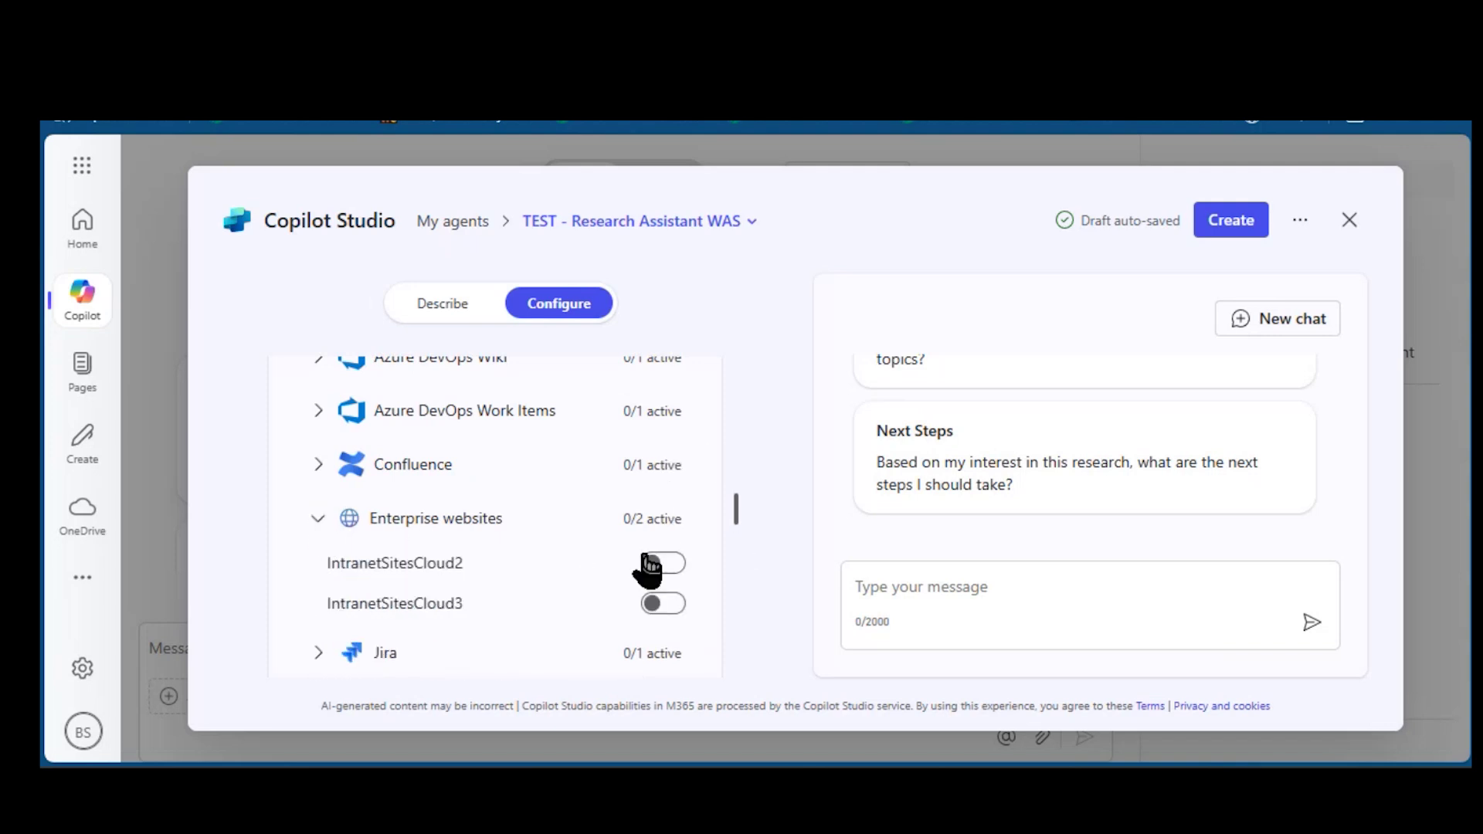
click(653, 564)
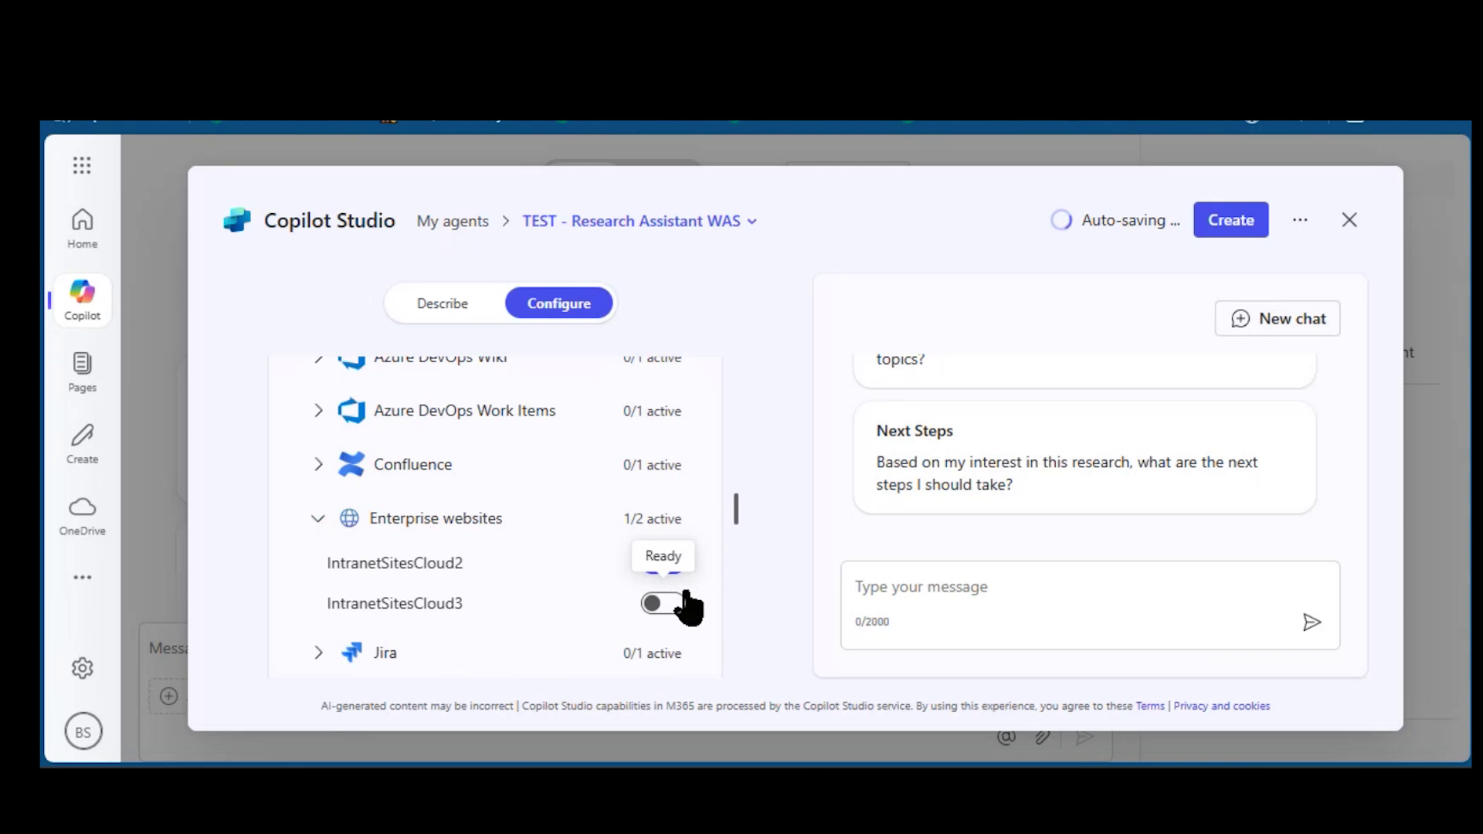
click(680, 603)
Enable the Image generator capability for the agent, leaving Code interpreter off
scroll(696, 549, down, 4)
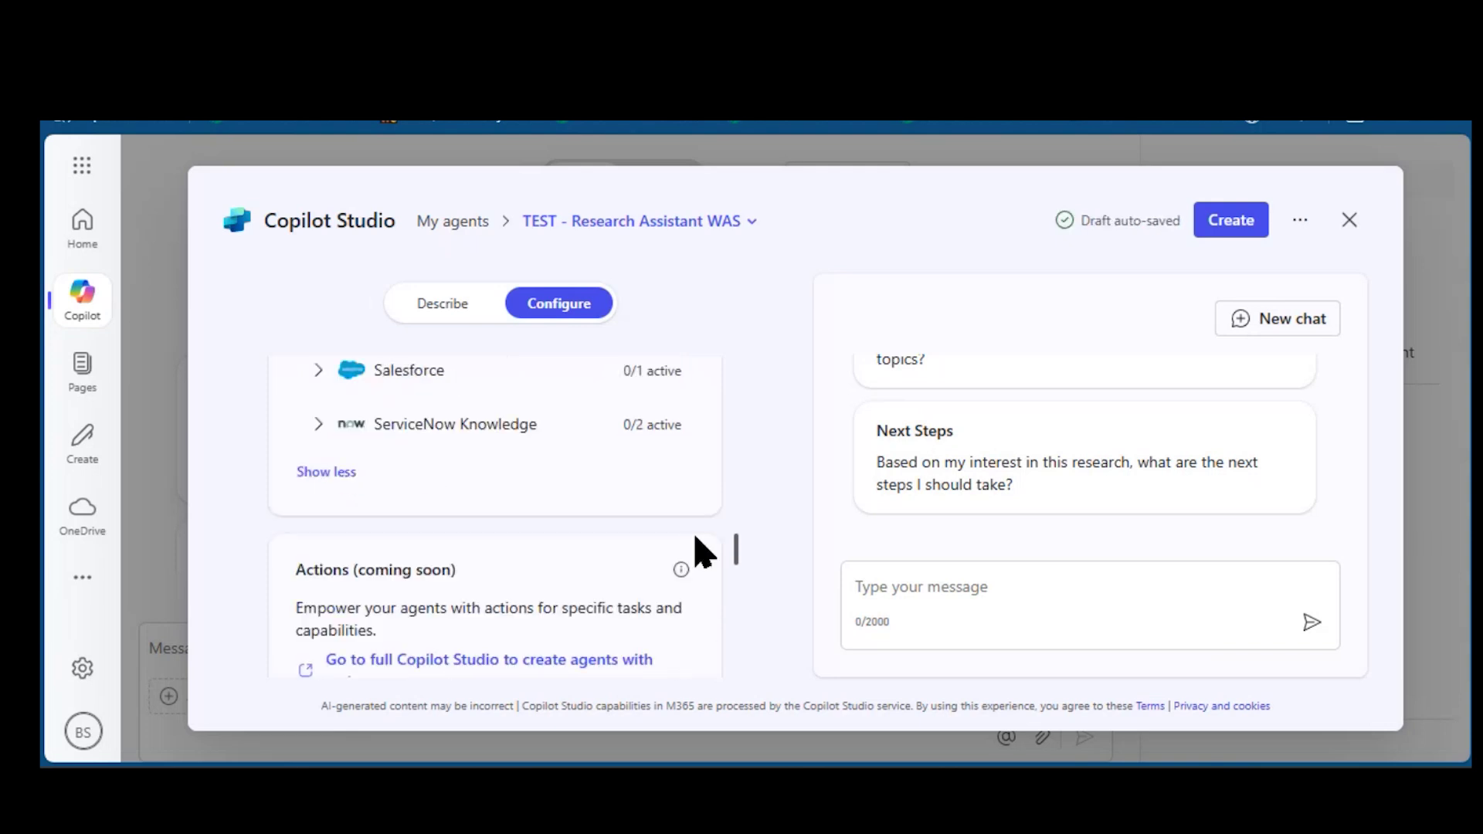
scroll(699, 550, down, 2)
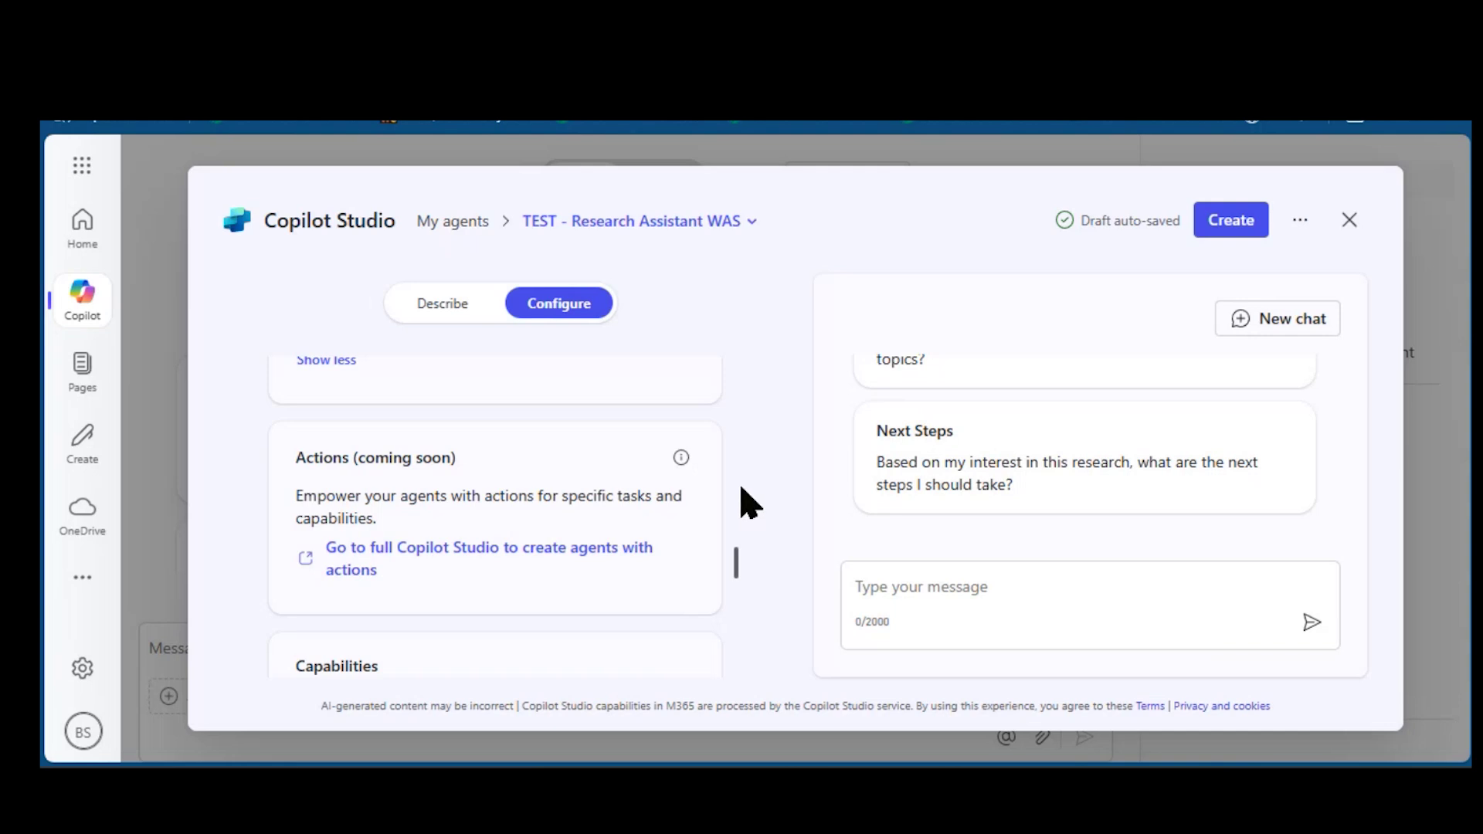
scroll(748, 501, down, 2)
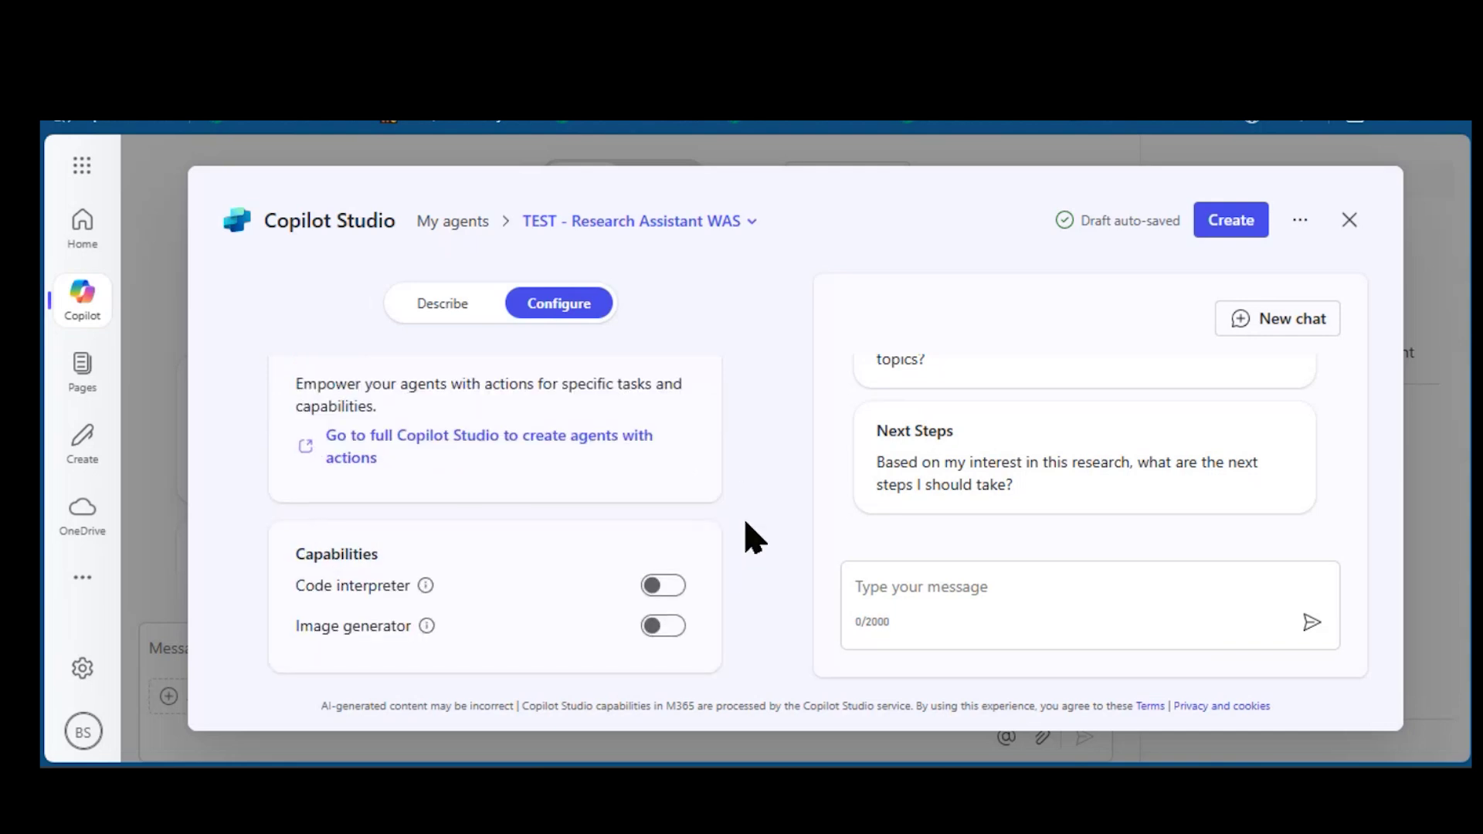
click(669, 628)
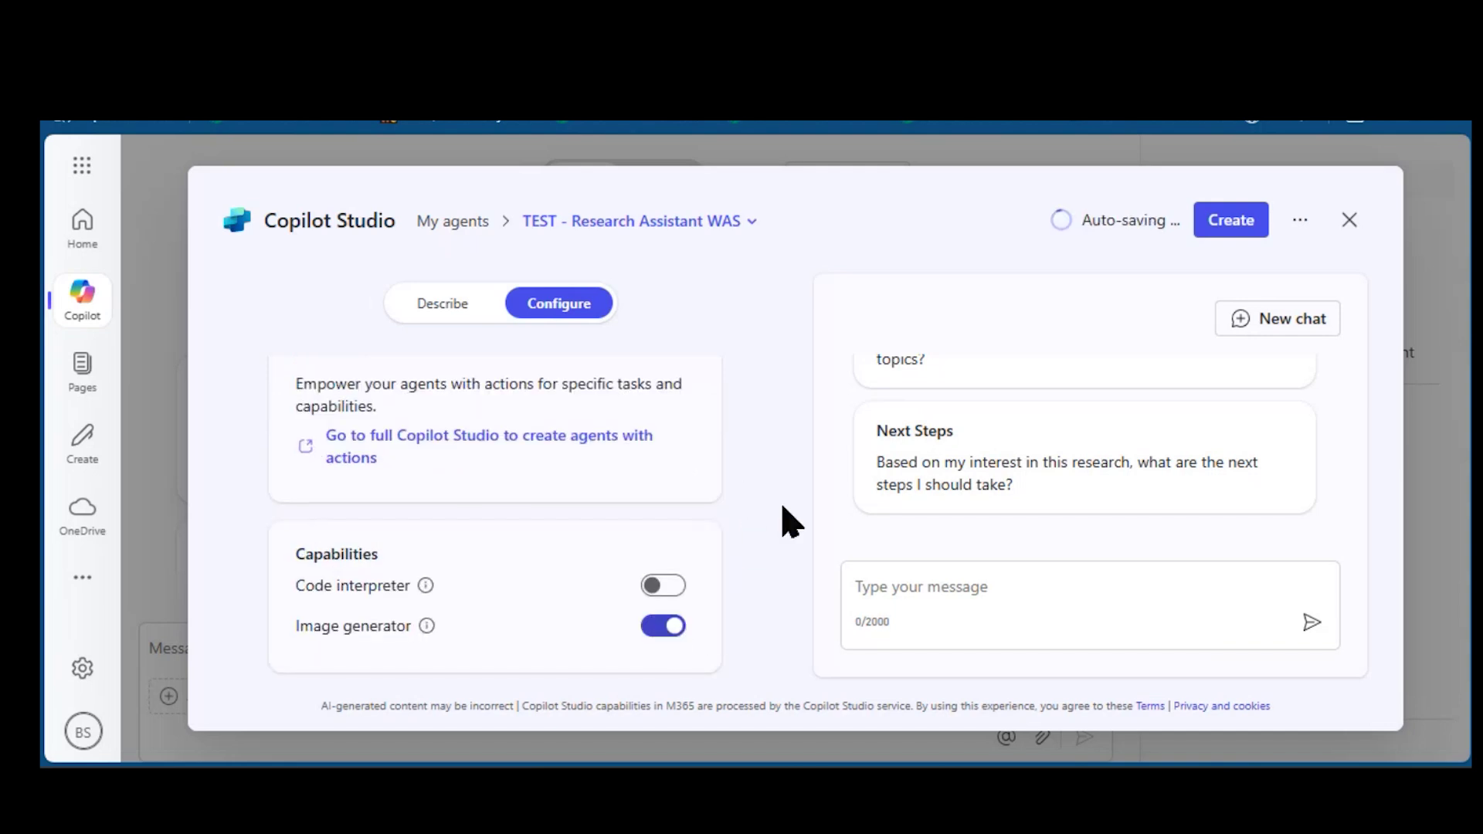
Review the agent's starter prompts and create the agent
scroll(703, 541, down, 4)
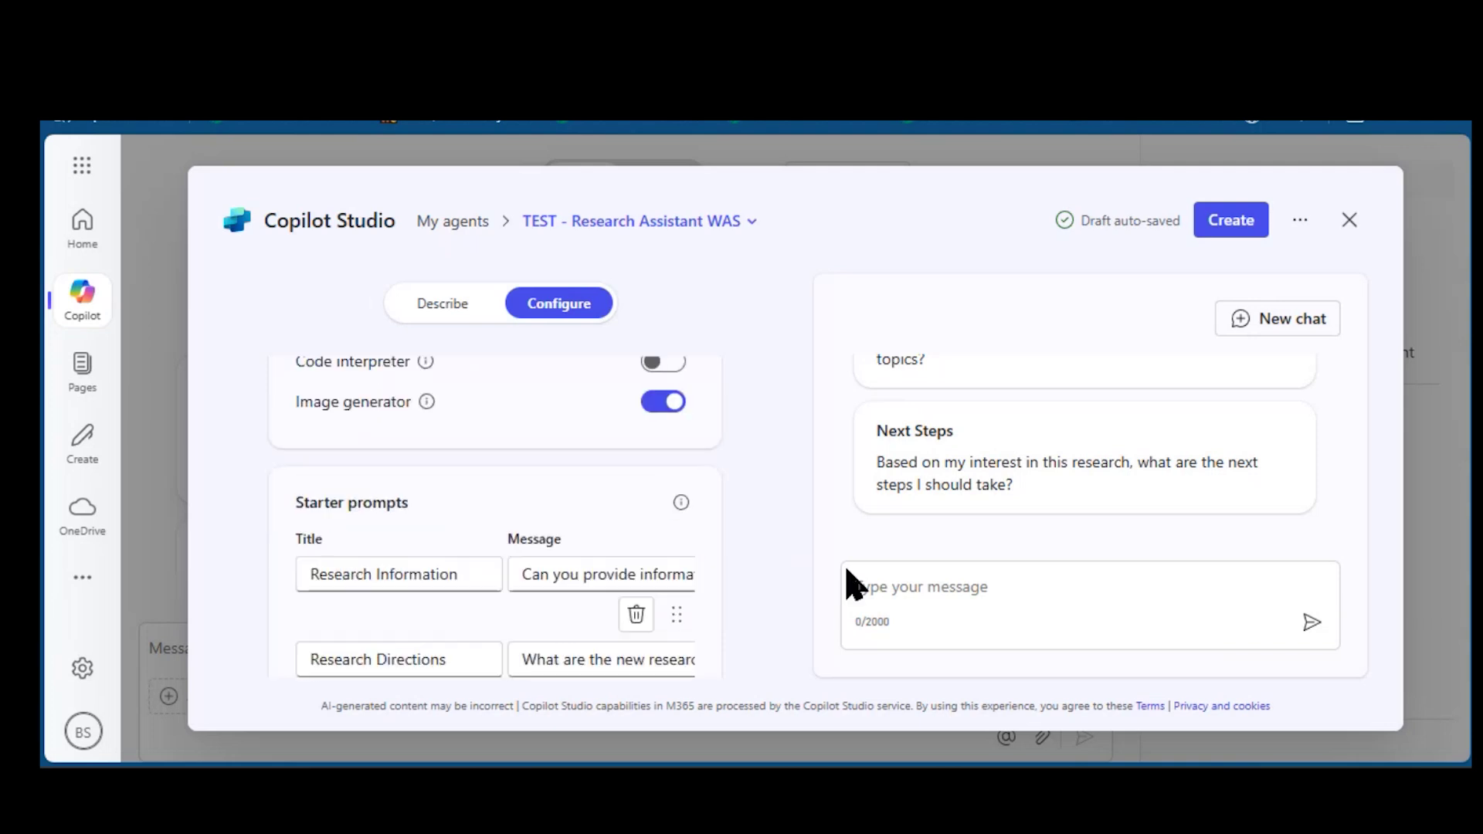
scroll(743, 567, down, 6)
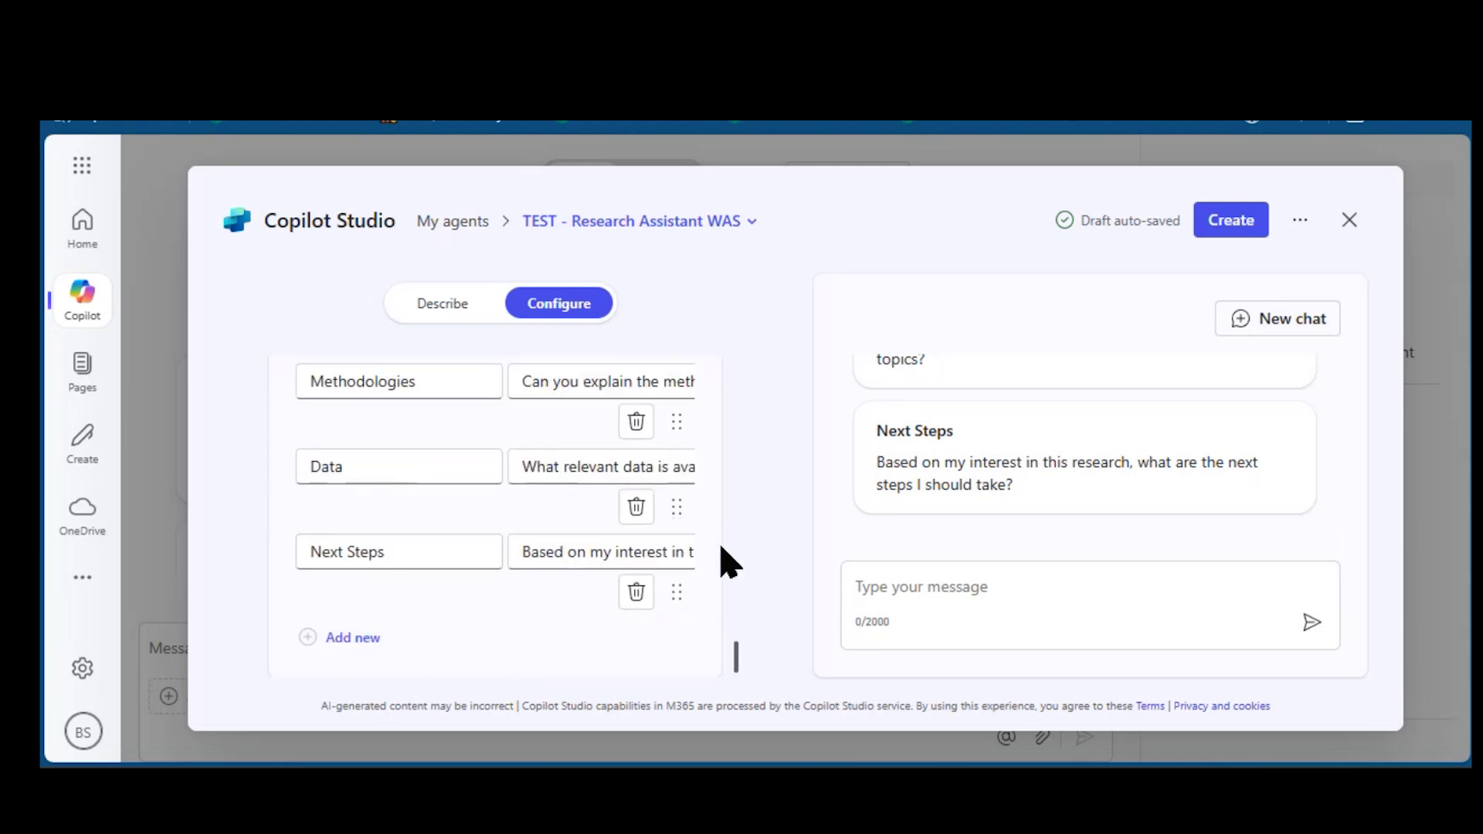
scroll(668, 537, up, 3)
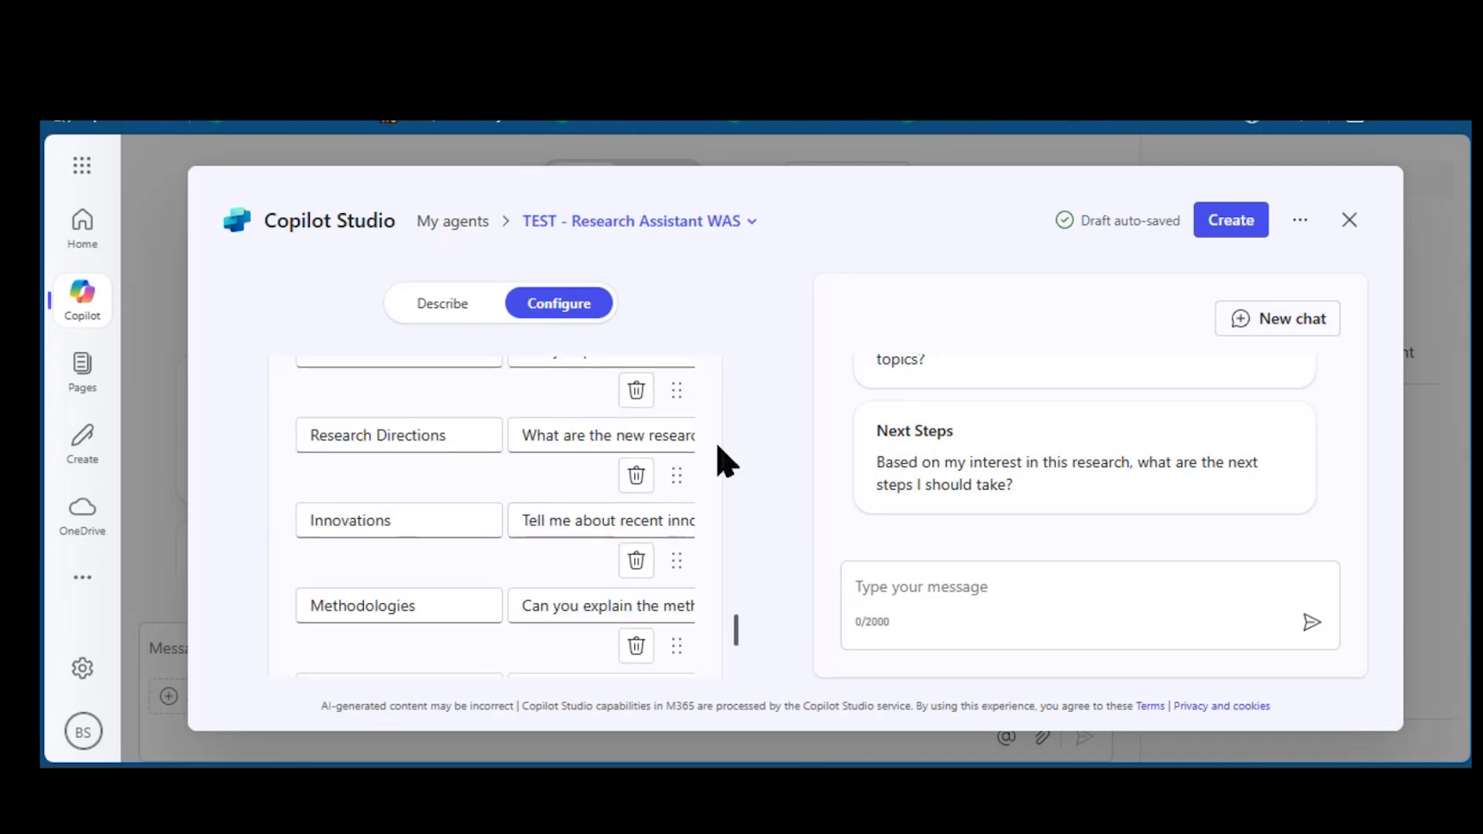
click(1238, 232)
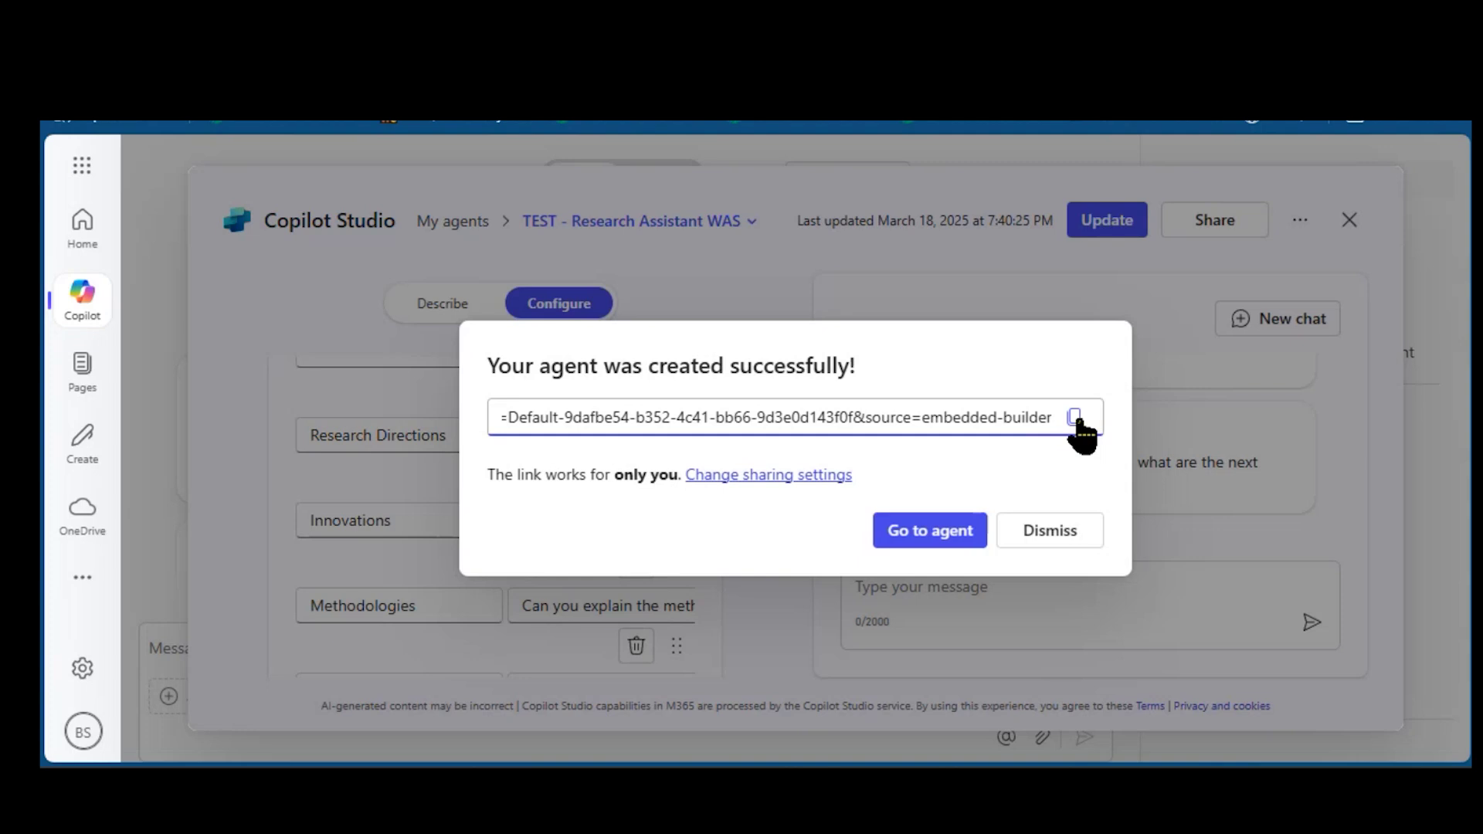
Check the agent's link sharing options without changing them, and go to the created agent
click(753, 477)
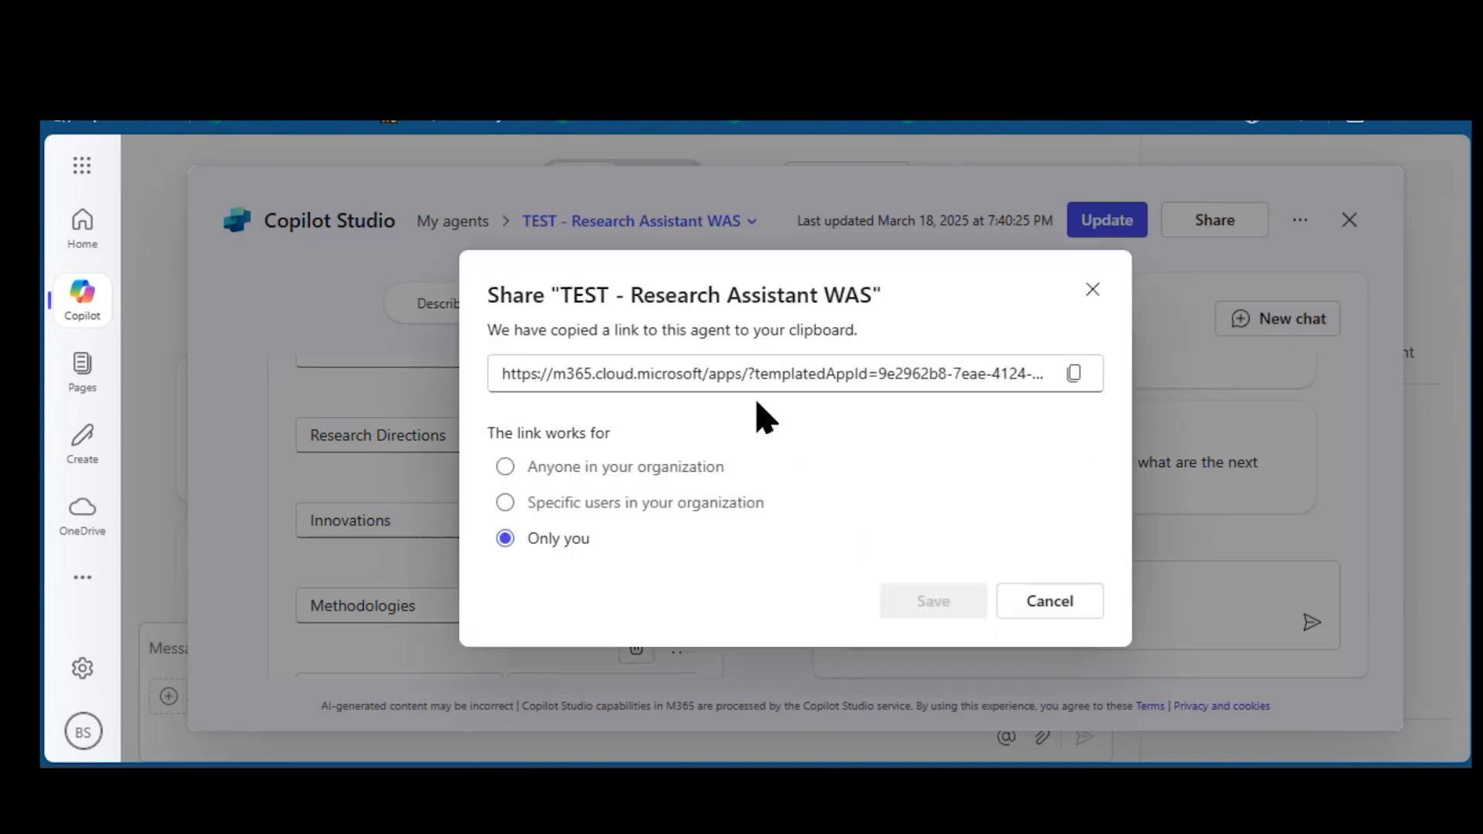
click(1074, 605)
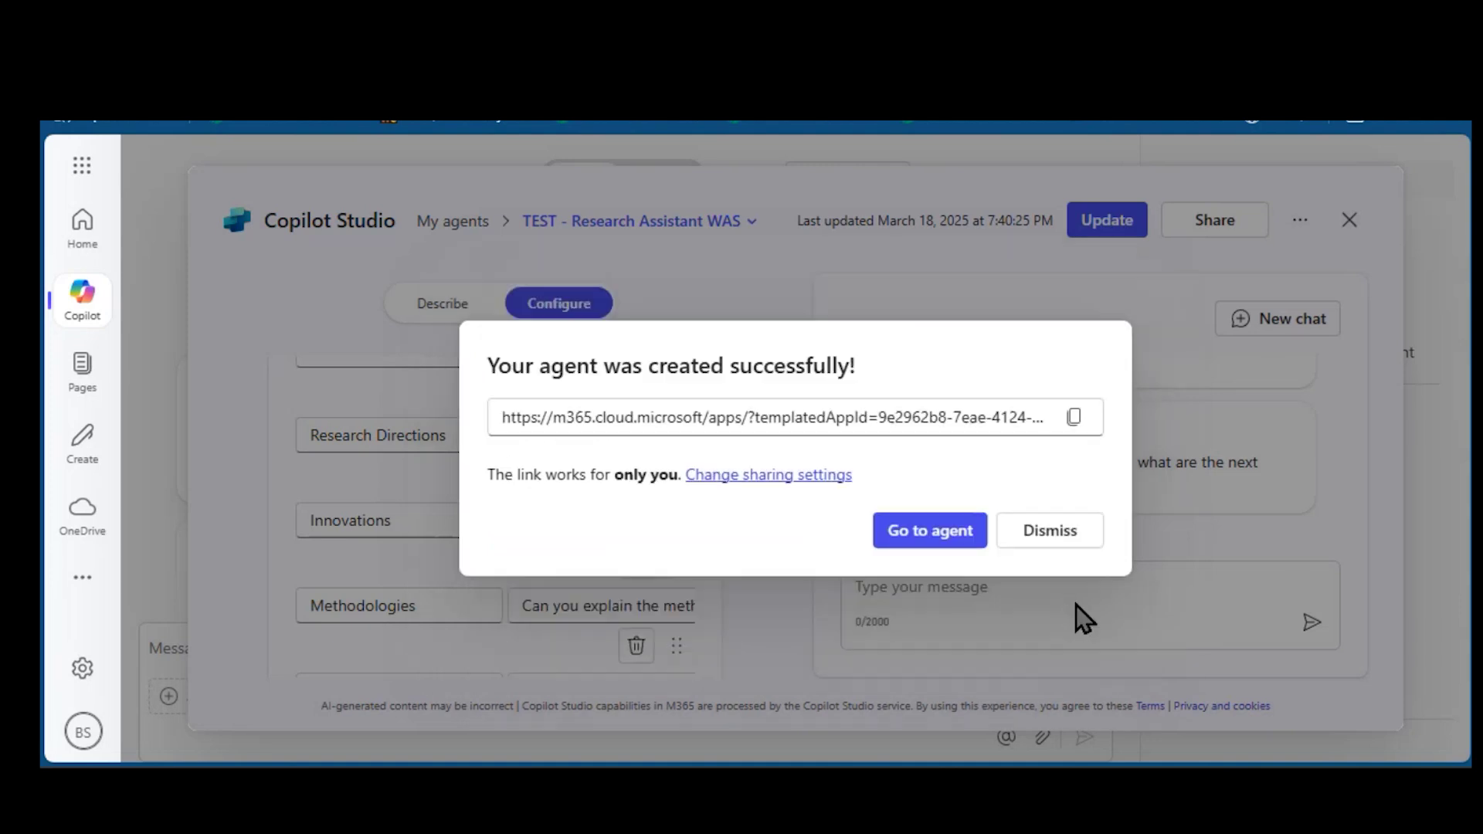
click(945, 535)
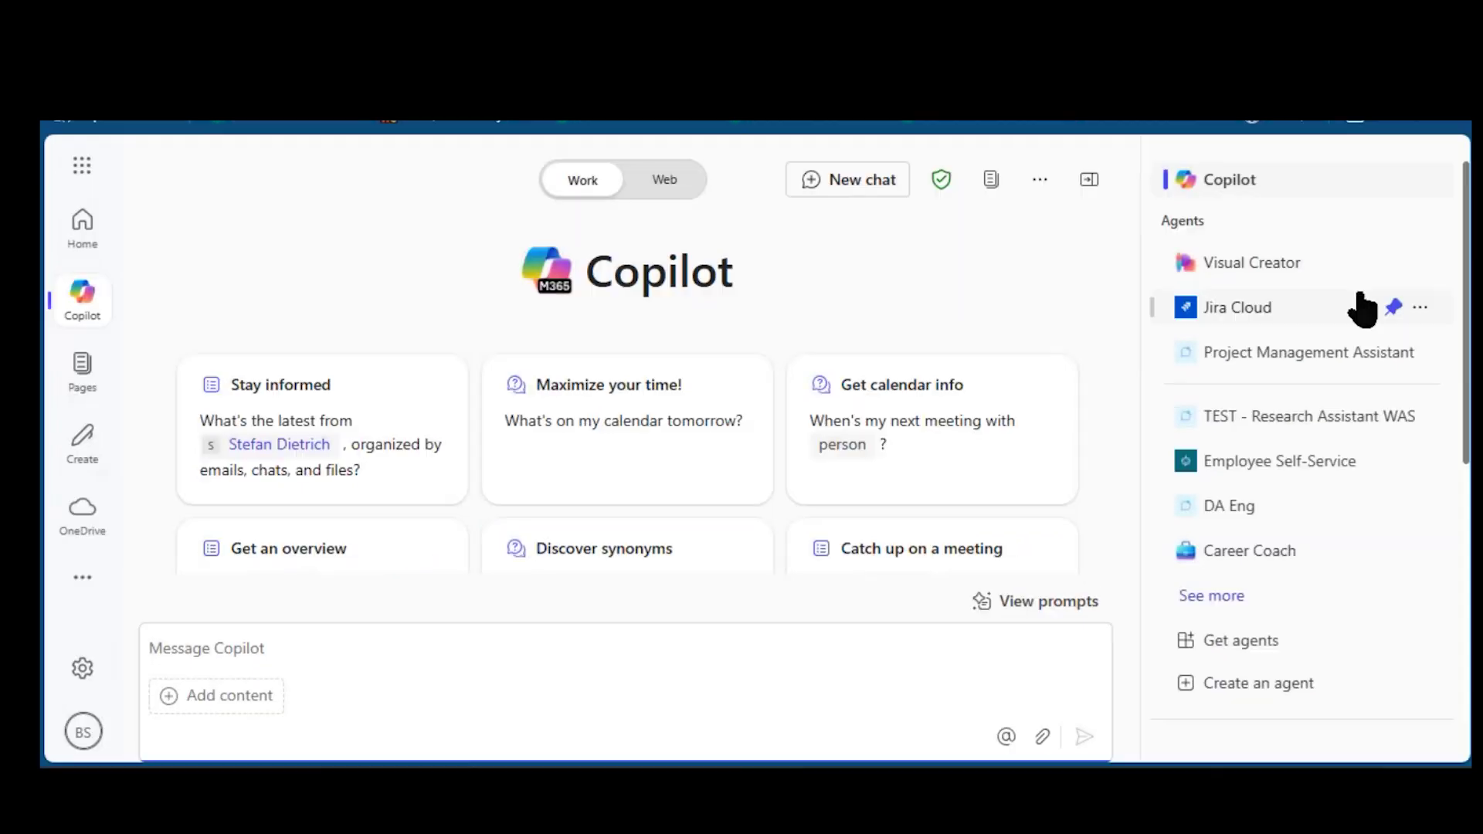
Pin TEST - Research Assistant WAS in the agents list and open its chat
click(1395, 418)
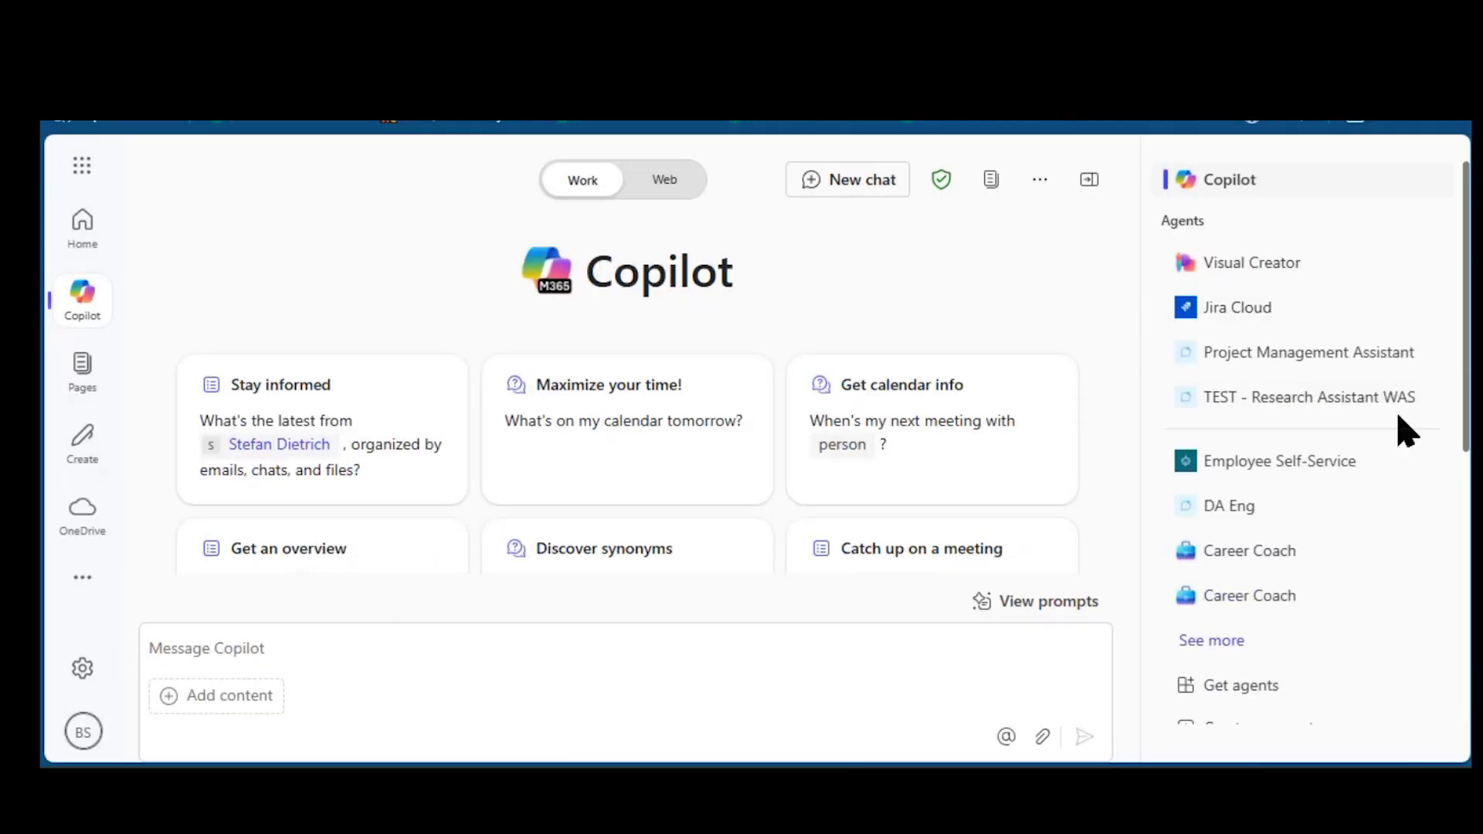
click(1331, 402)
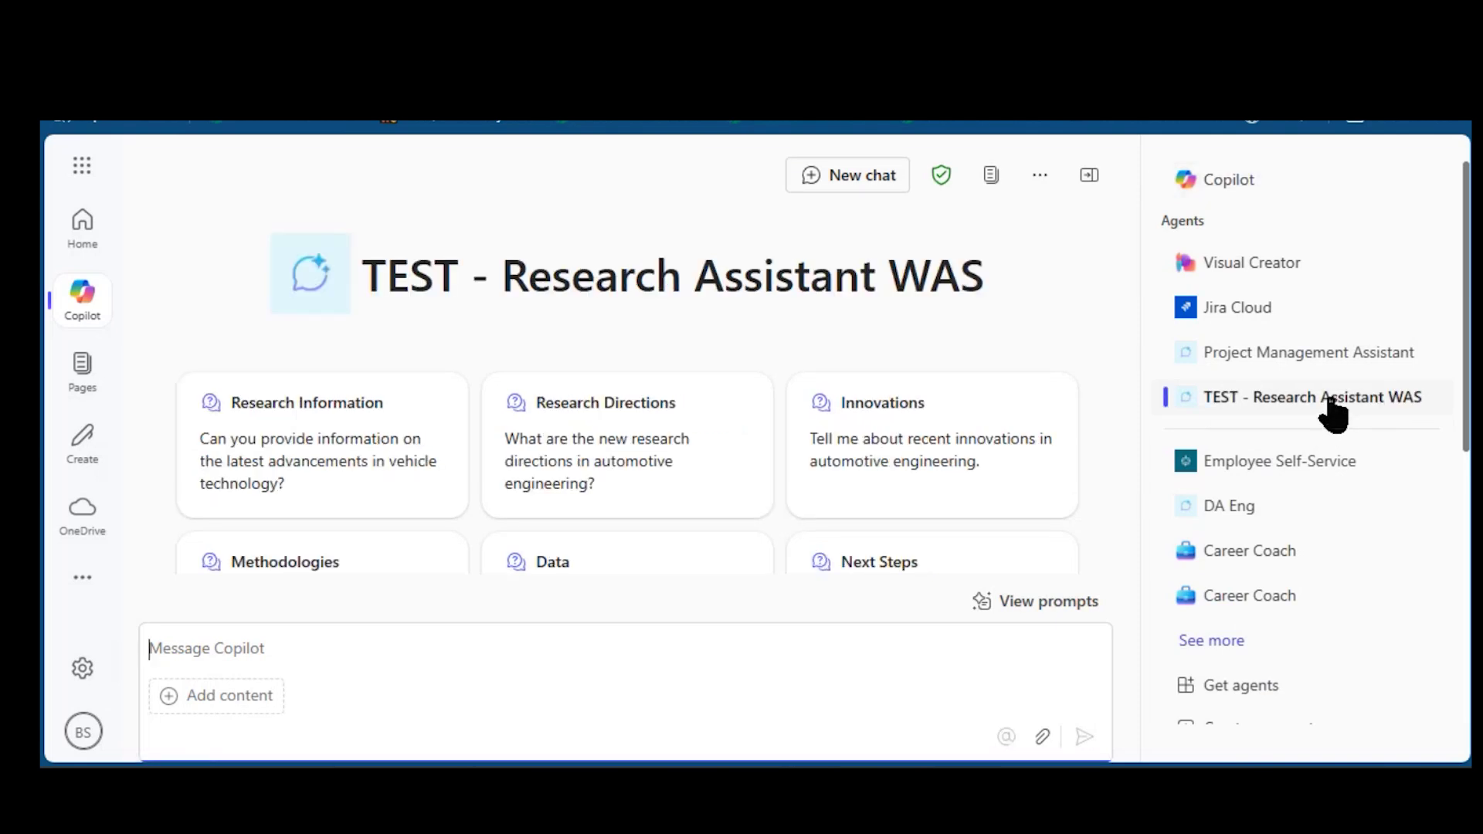
Switch to PowerPoint and copy slide 40's prompt about electric vehicle prototype performance, without the "Prompt:" label
click(435, 632)
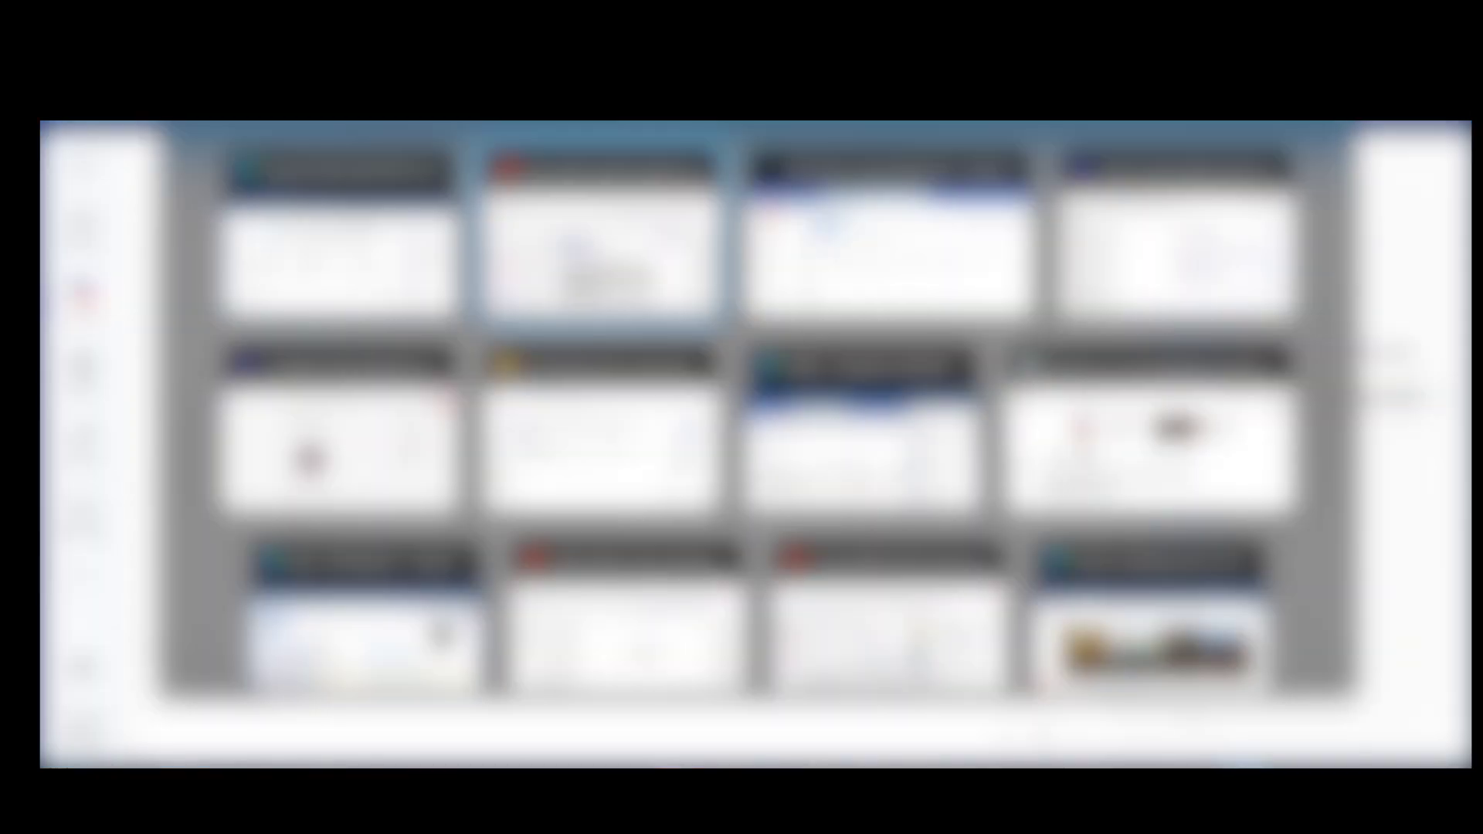
key(Tab)
key(Tab)
key(Tab)
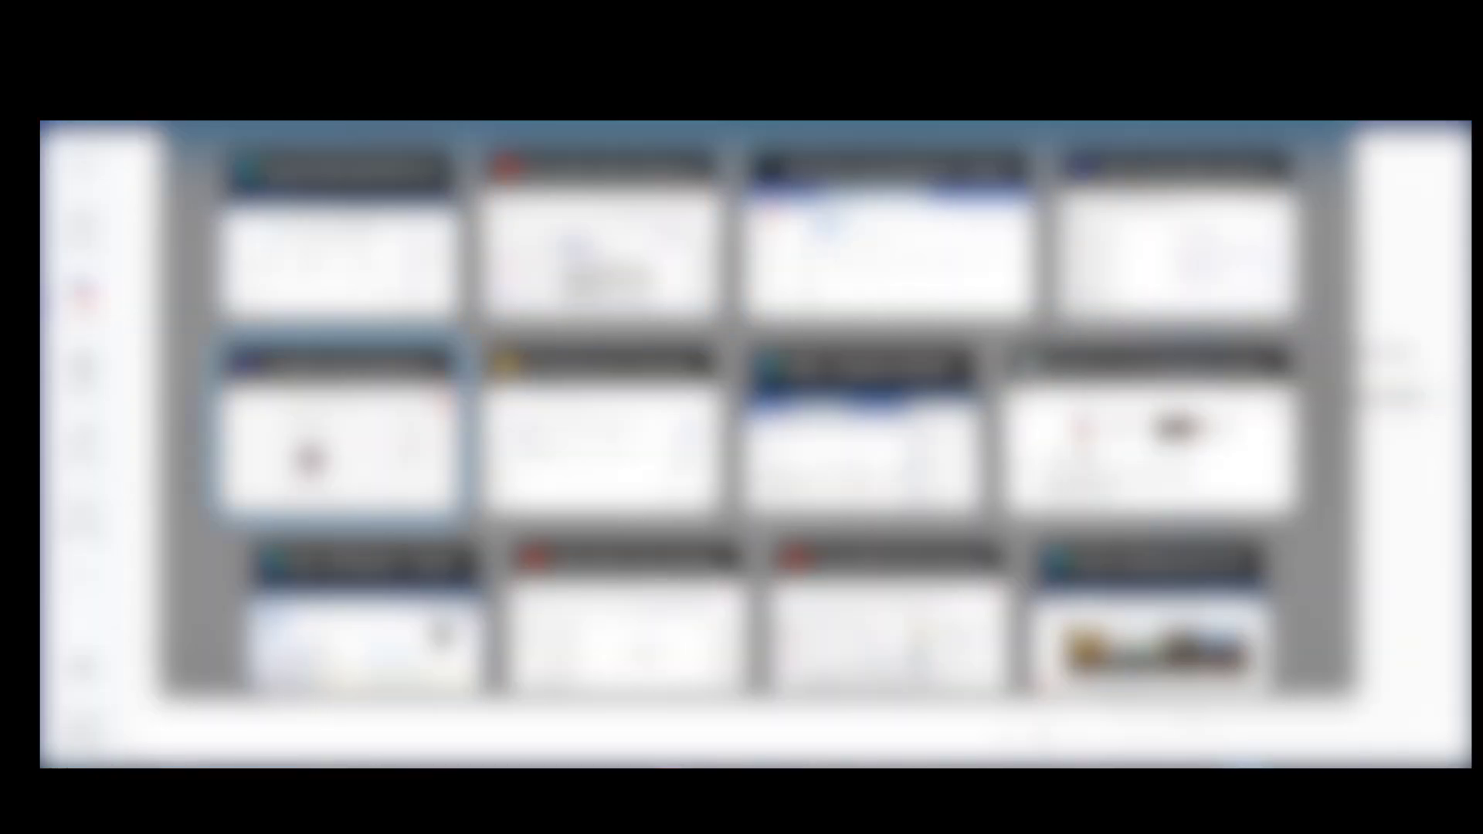
key(Tab)
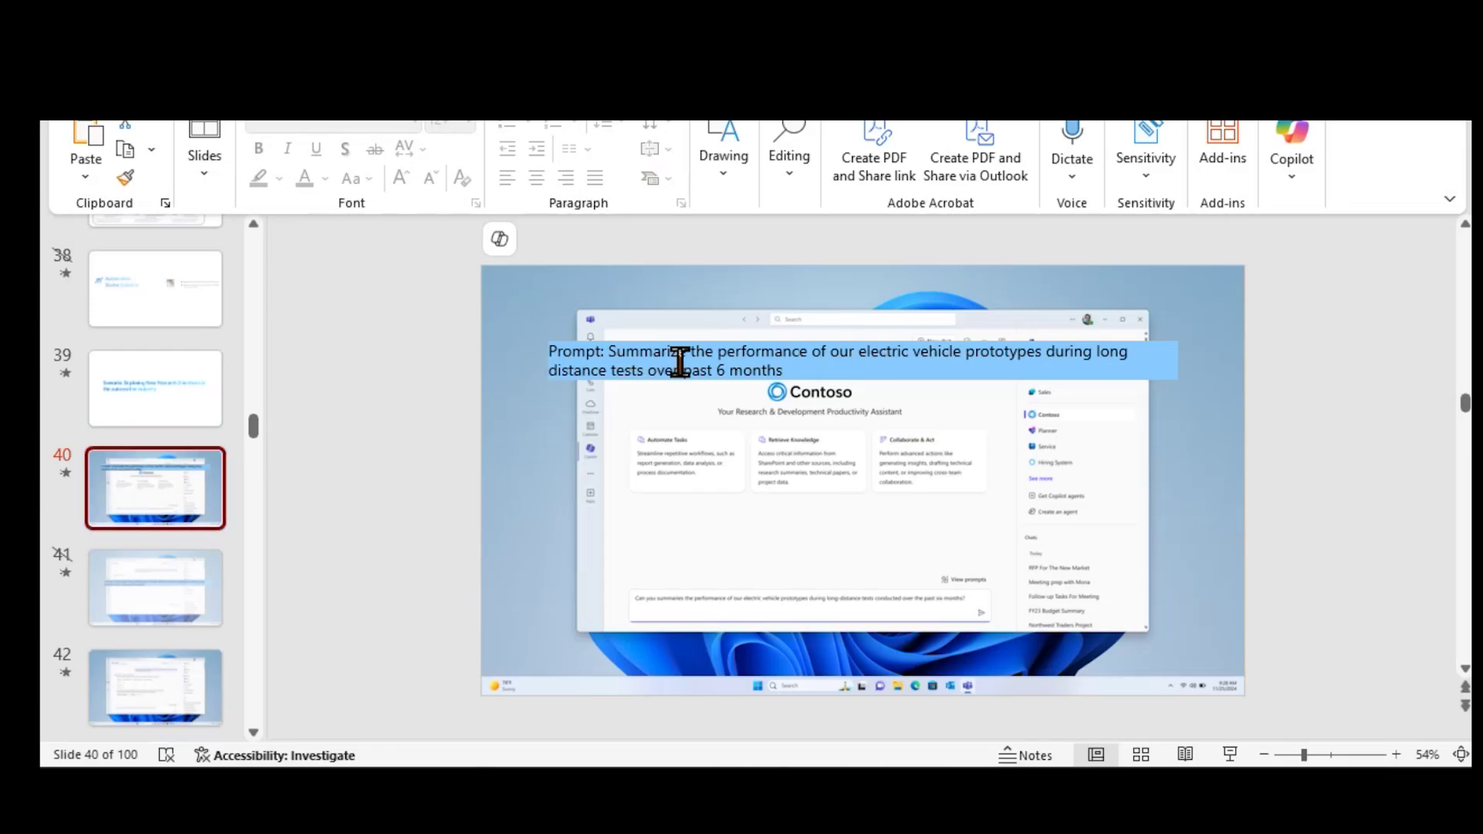
drag(609, 356, 798, 374)
key(ctrl+c)
Return to the agent chat in Copilot and send "Summarize the performance of our electric vehicle prototypes during long distance tests over past 6 months"
key(alt+Tab)
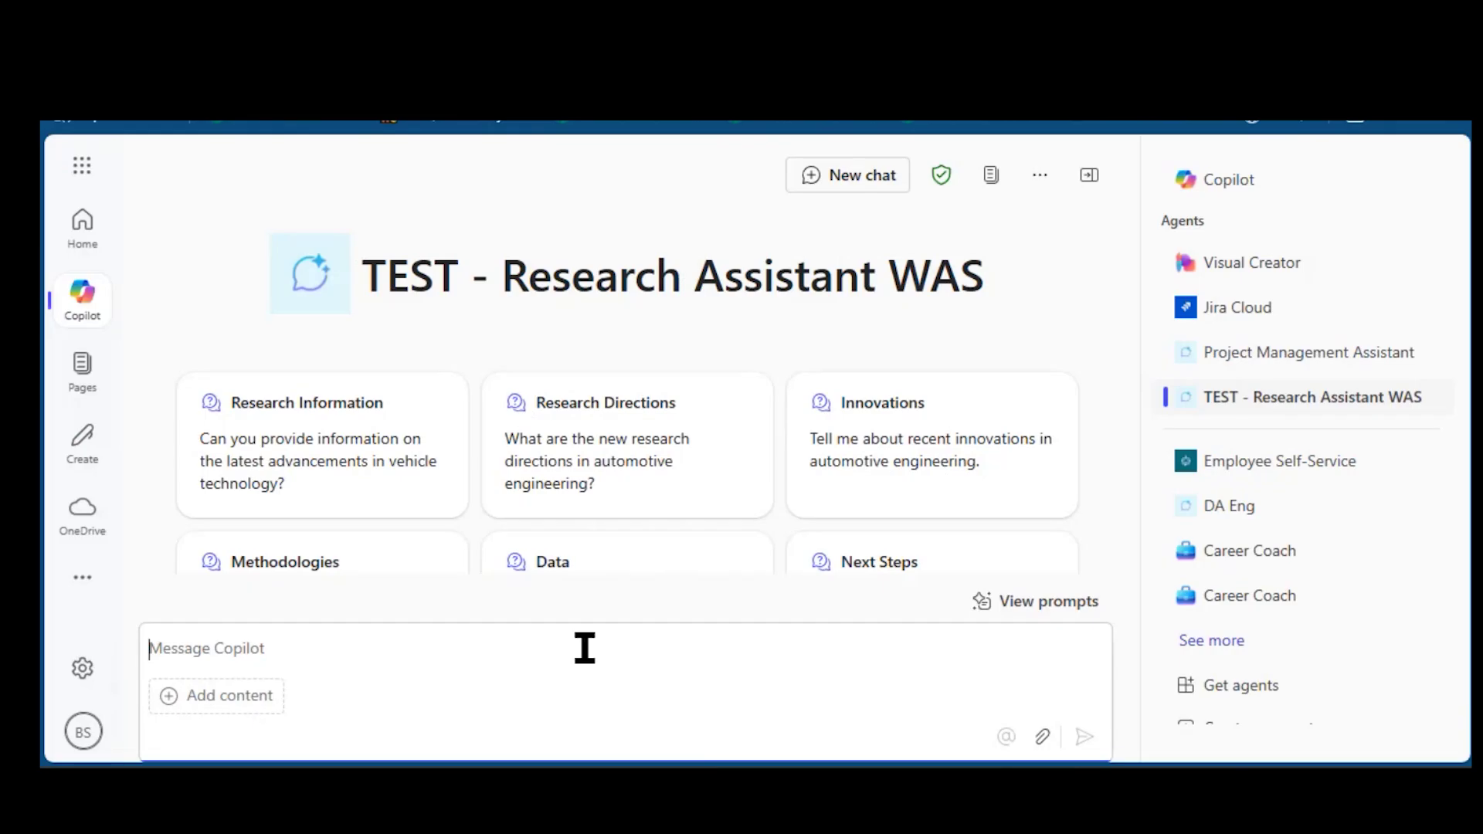
key(ctrl+v)
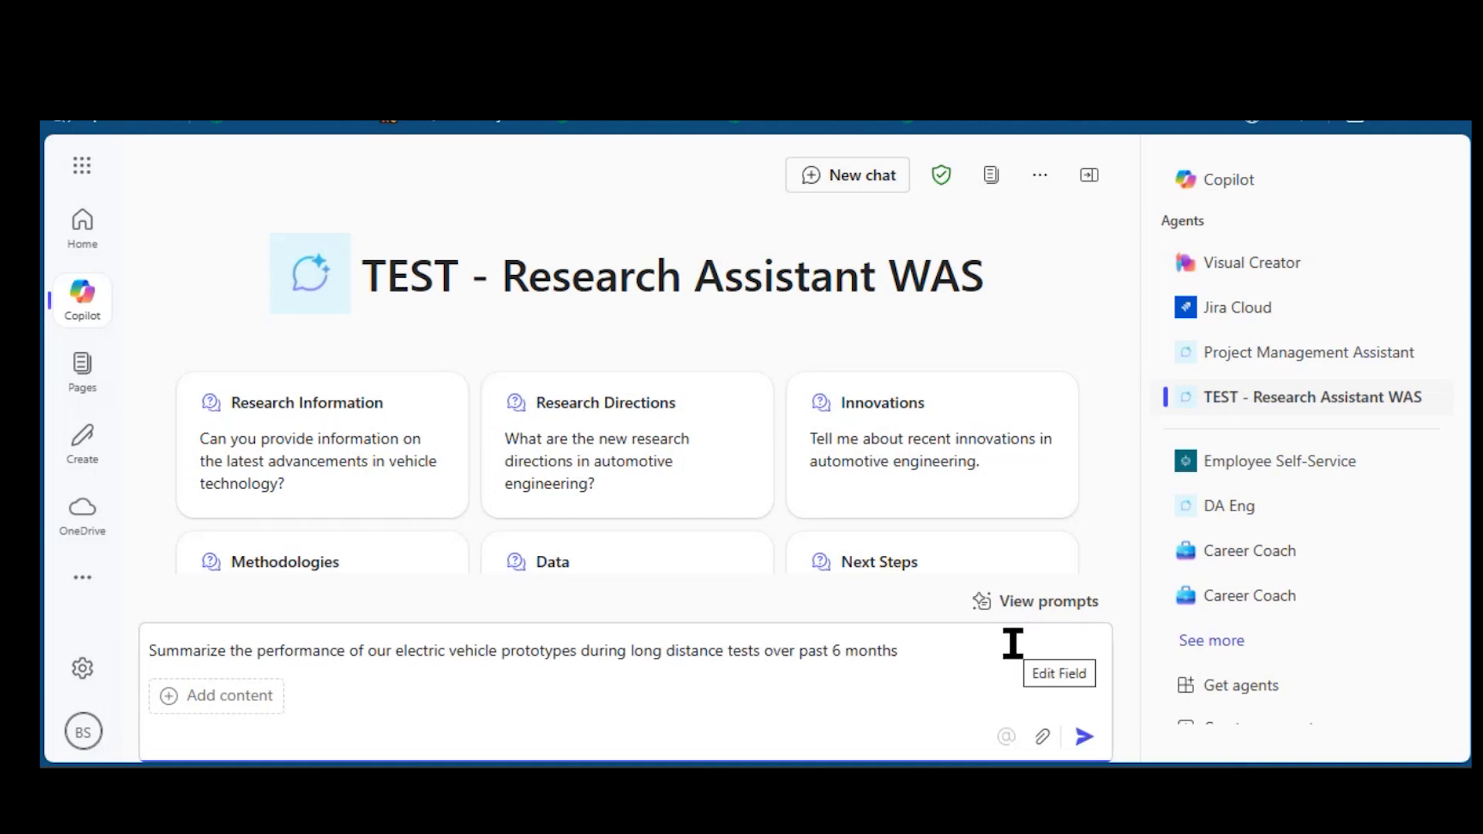
click(1085, 737)
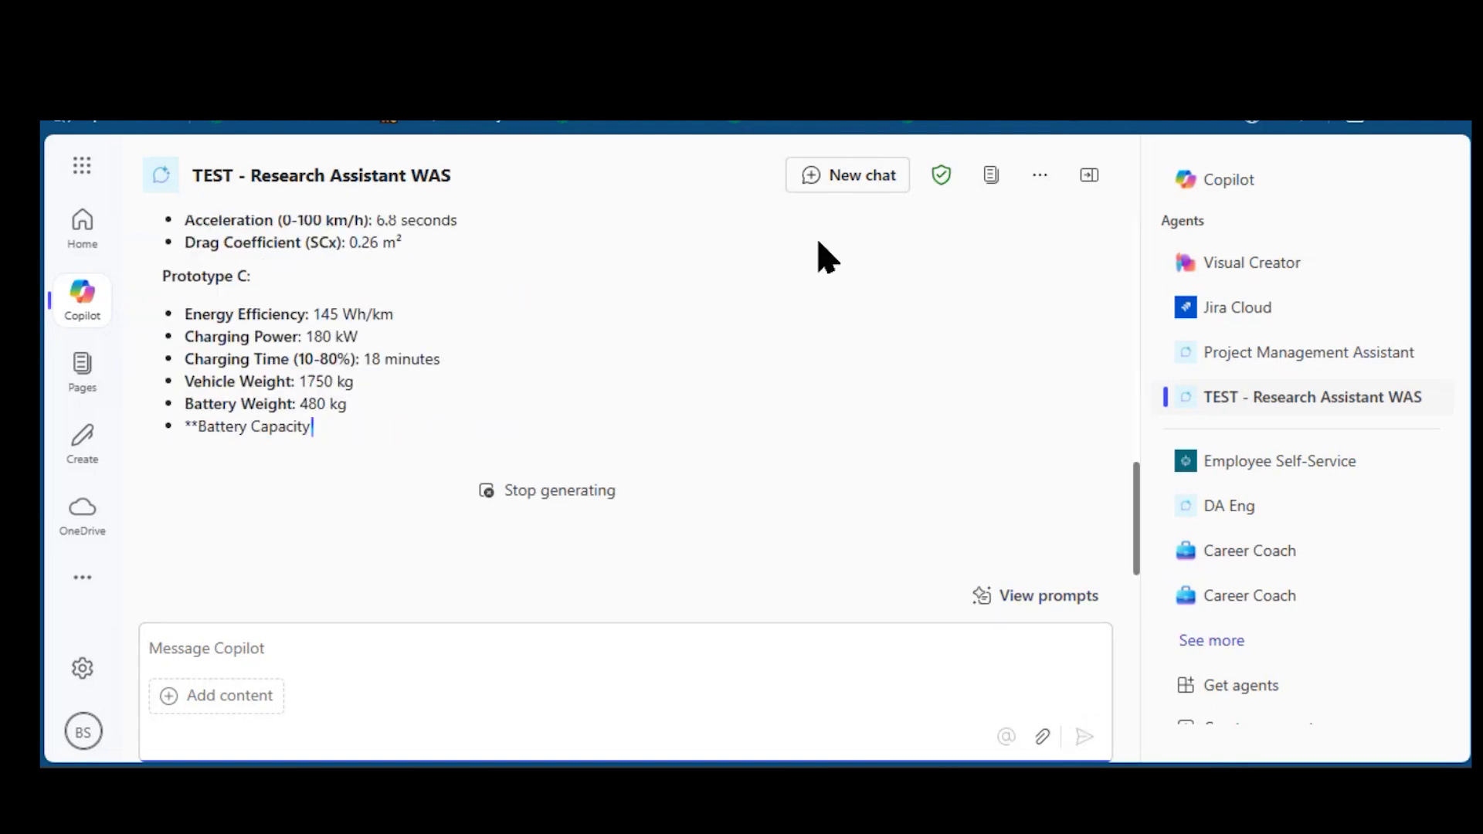
Read through the agent's findings for Prototypes A, B and C, the closing summary and its source citation
scroll(850, 306, up, 3)
scroll(850, 305, up, 10)
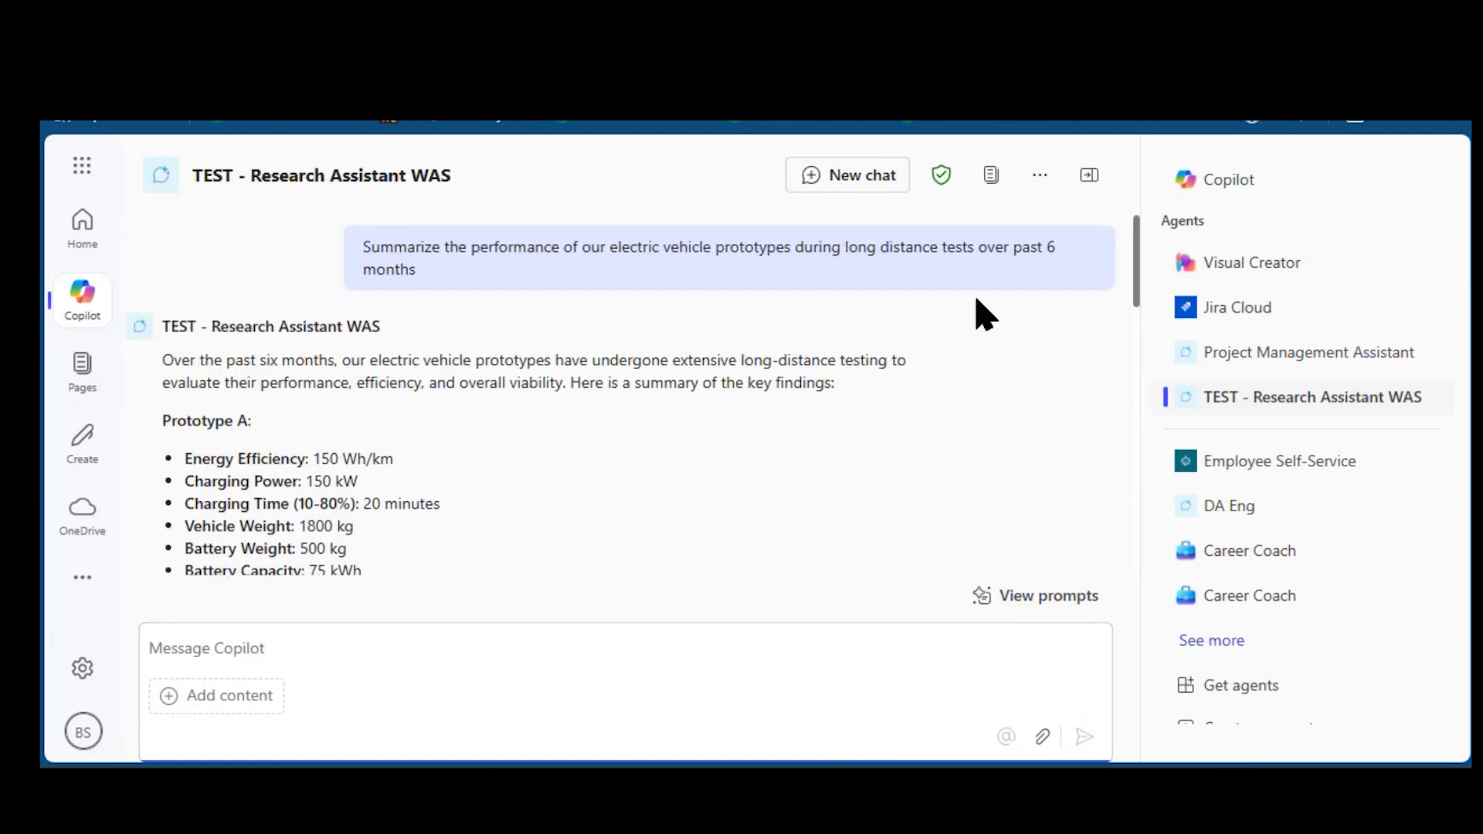
scroll(981, 315, down, 8)
scroll(958, 317, down, 5)
scroll(959, 317, up, 4)
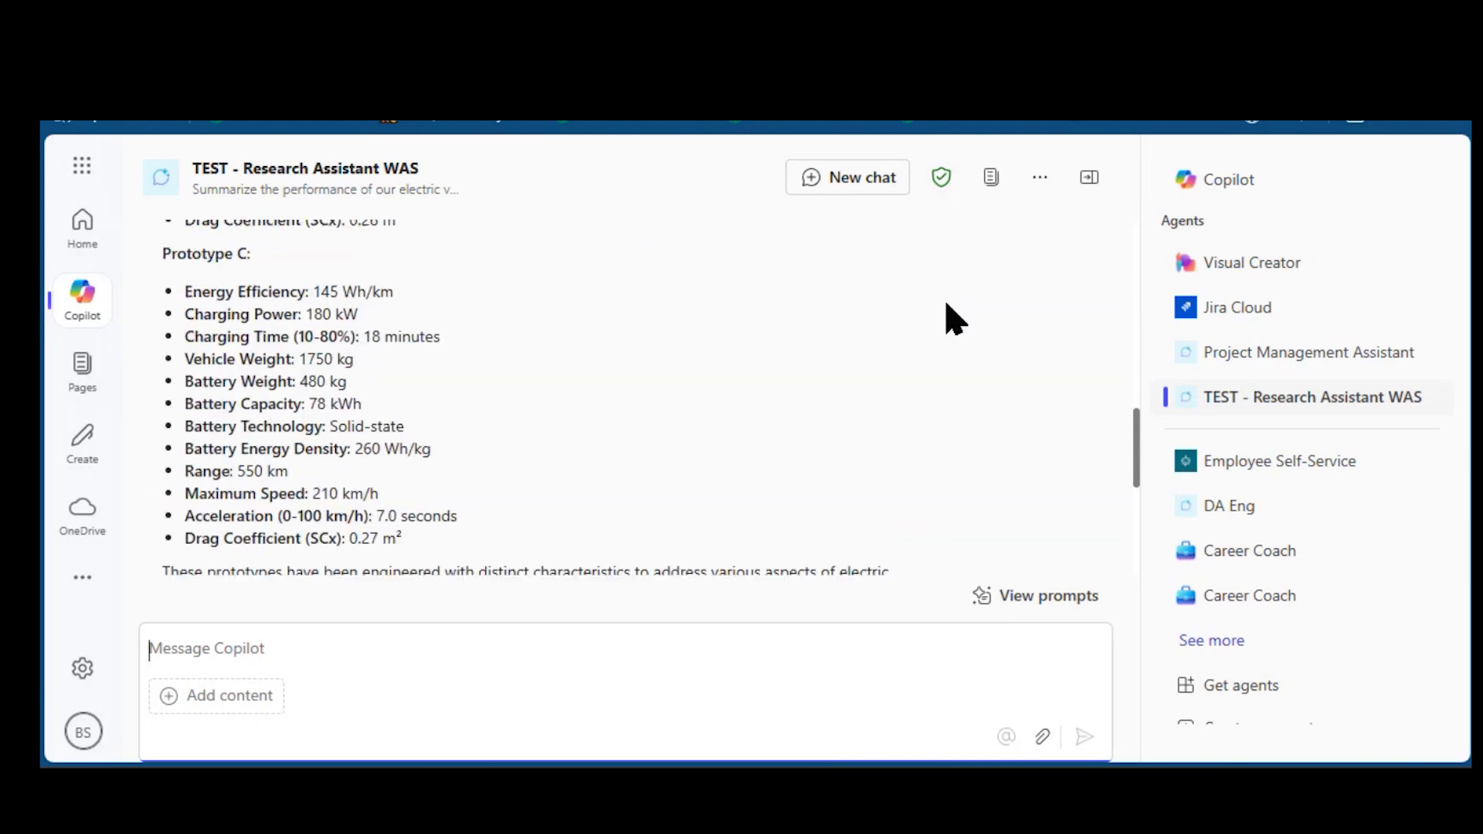
scroll(961, 316, up, 8)
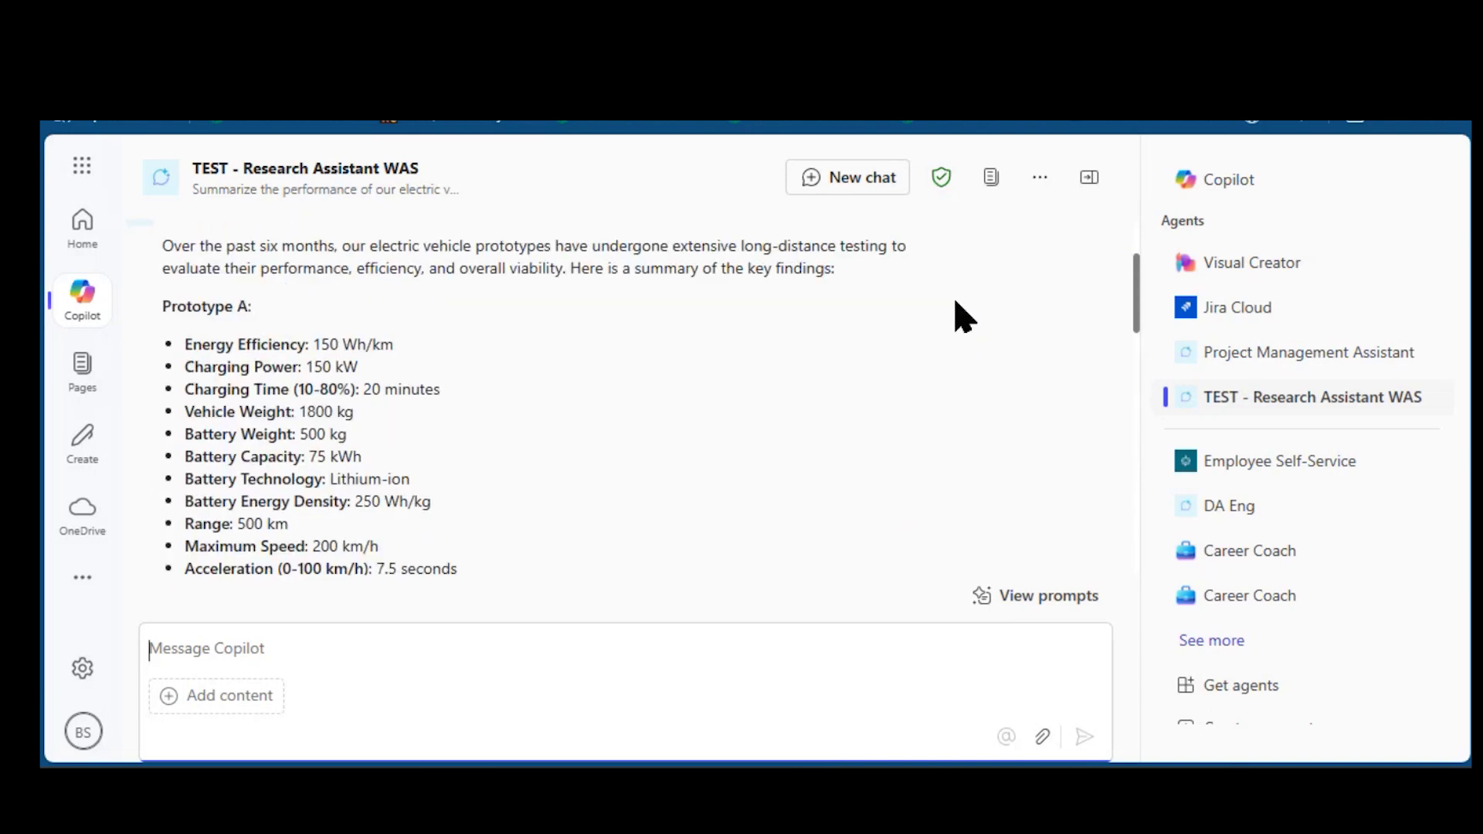
scroll(959, 309, down, 9)
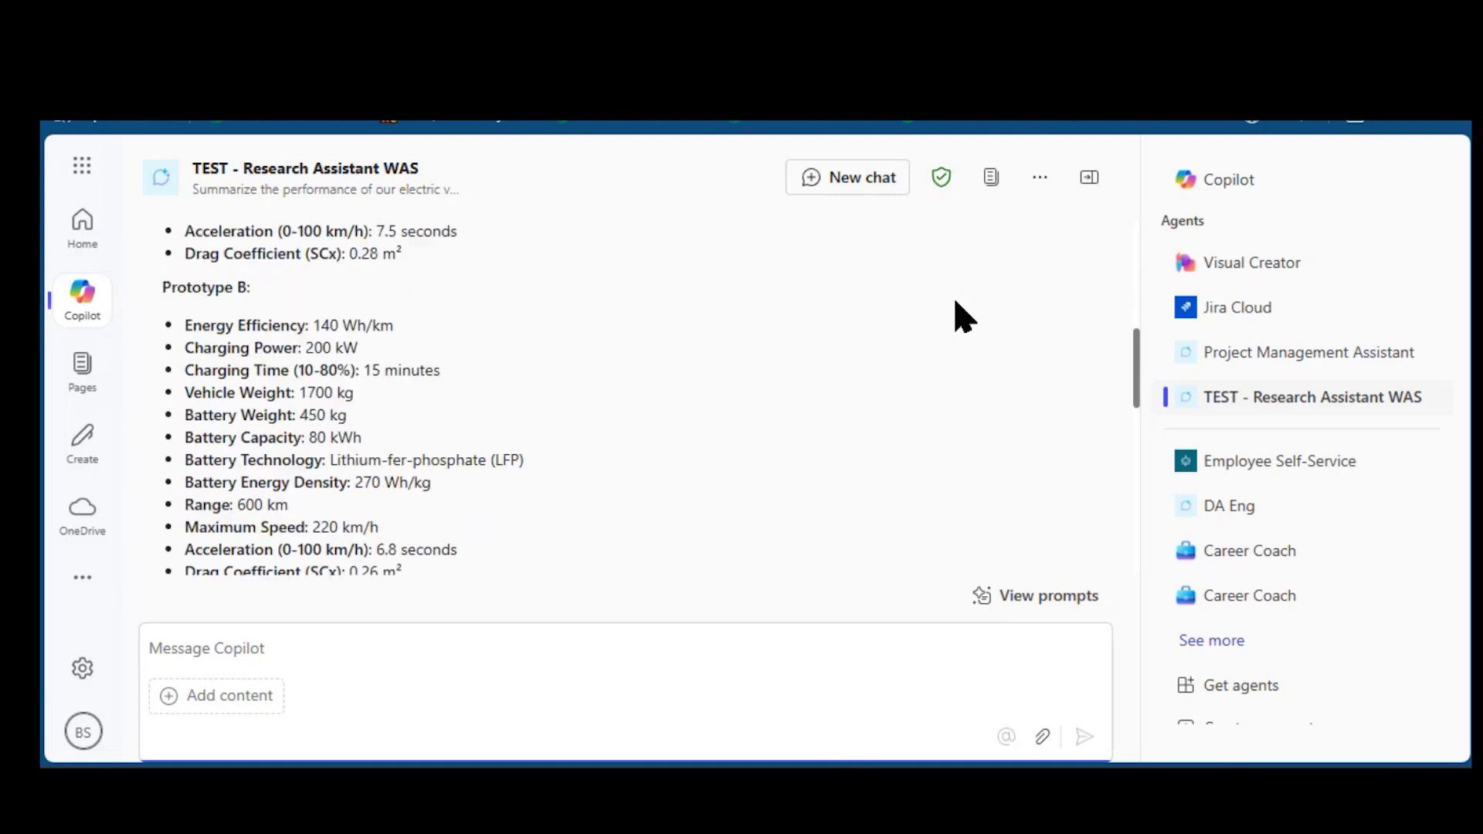
scroll(958, 316, down, 3)
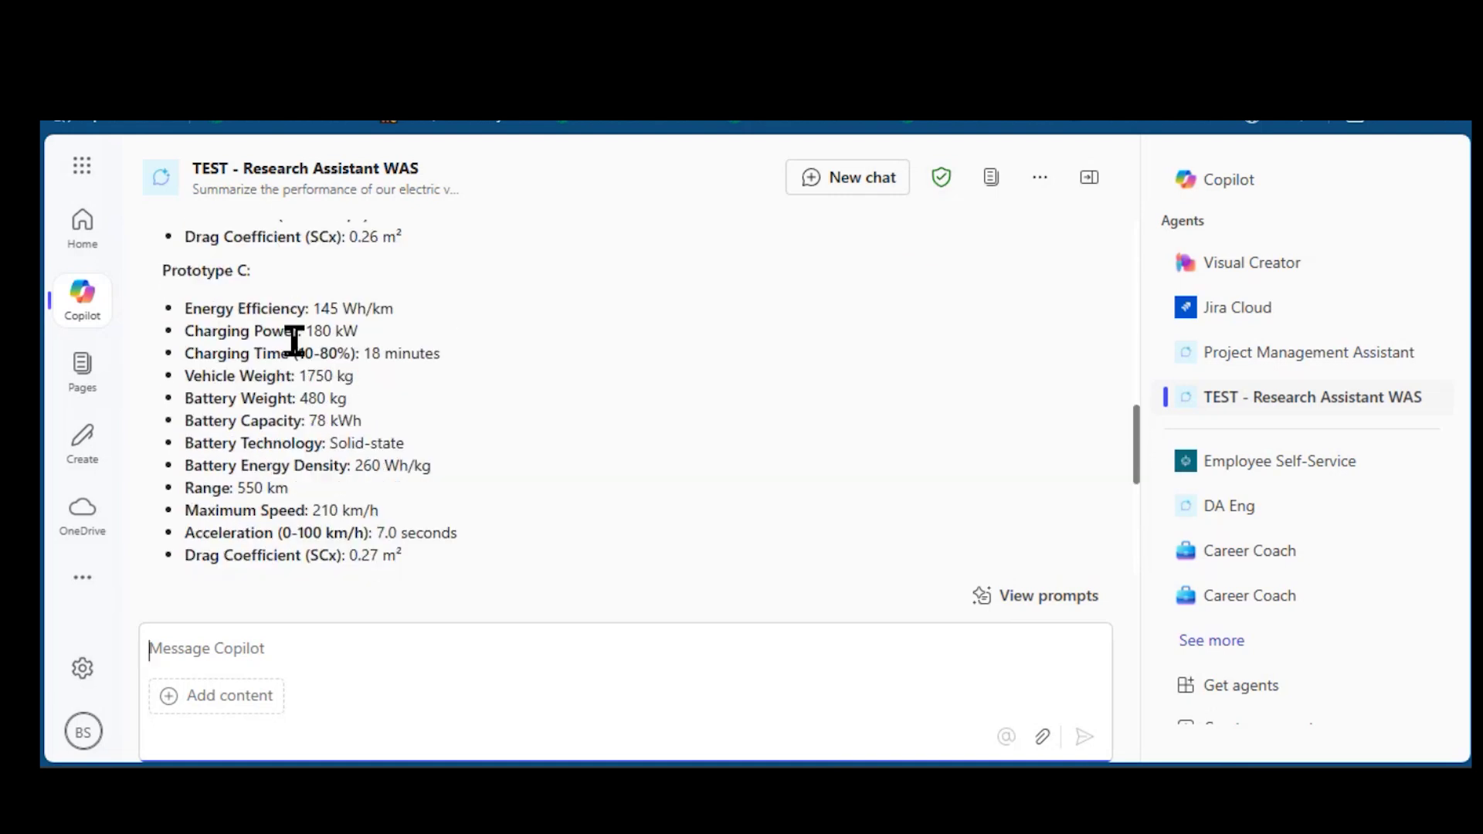
scroll(362, 447, down, 2)
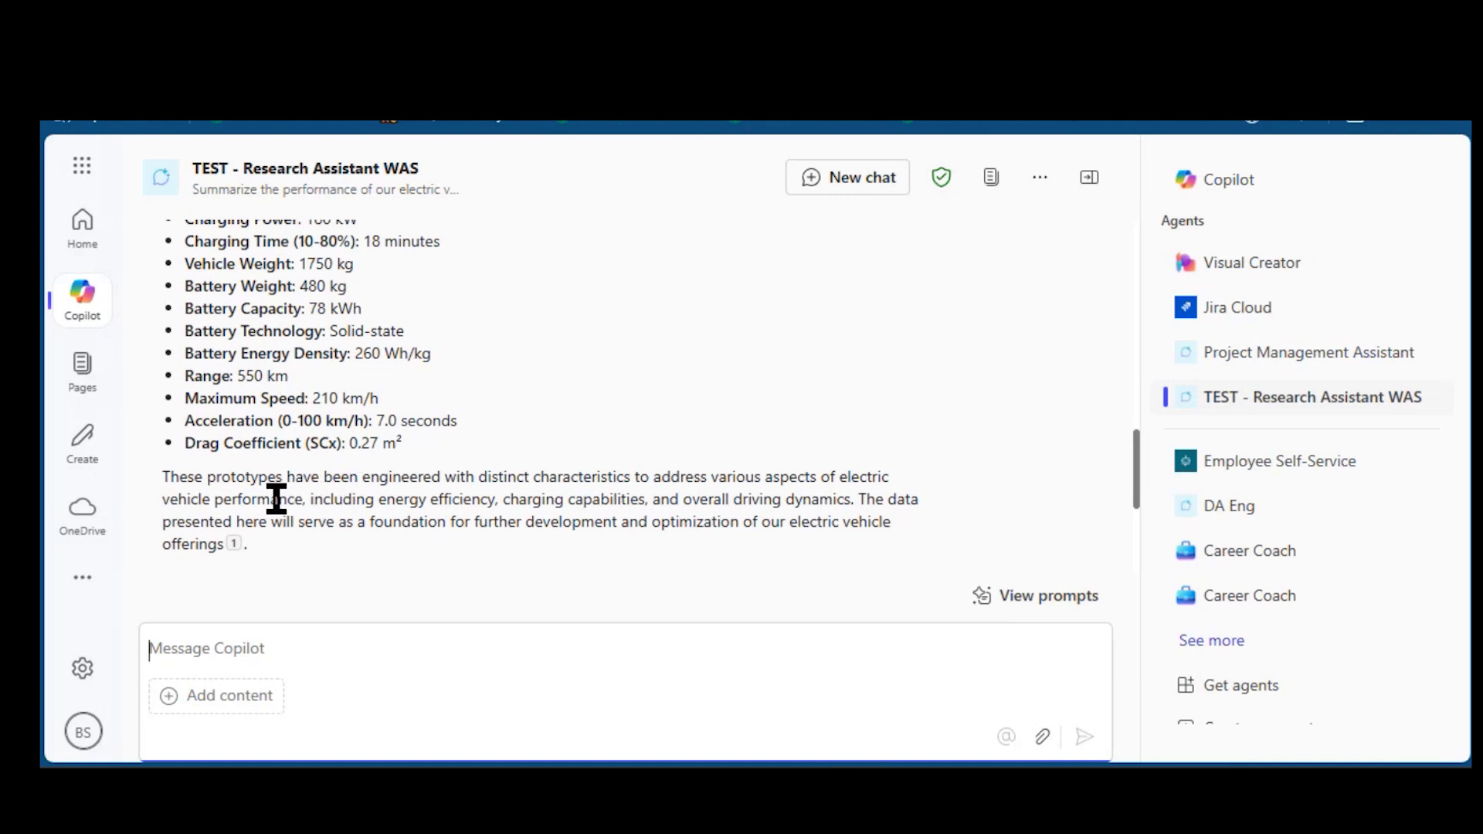
mouse_move(235, 546)
Ask the agent to "Create a chart summarizing the Range and Maximum Speed of Prototypes A, B and C"
text(Create a chart summarizing the Range and Maximum Speed of Prototypes A, b)
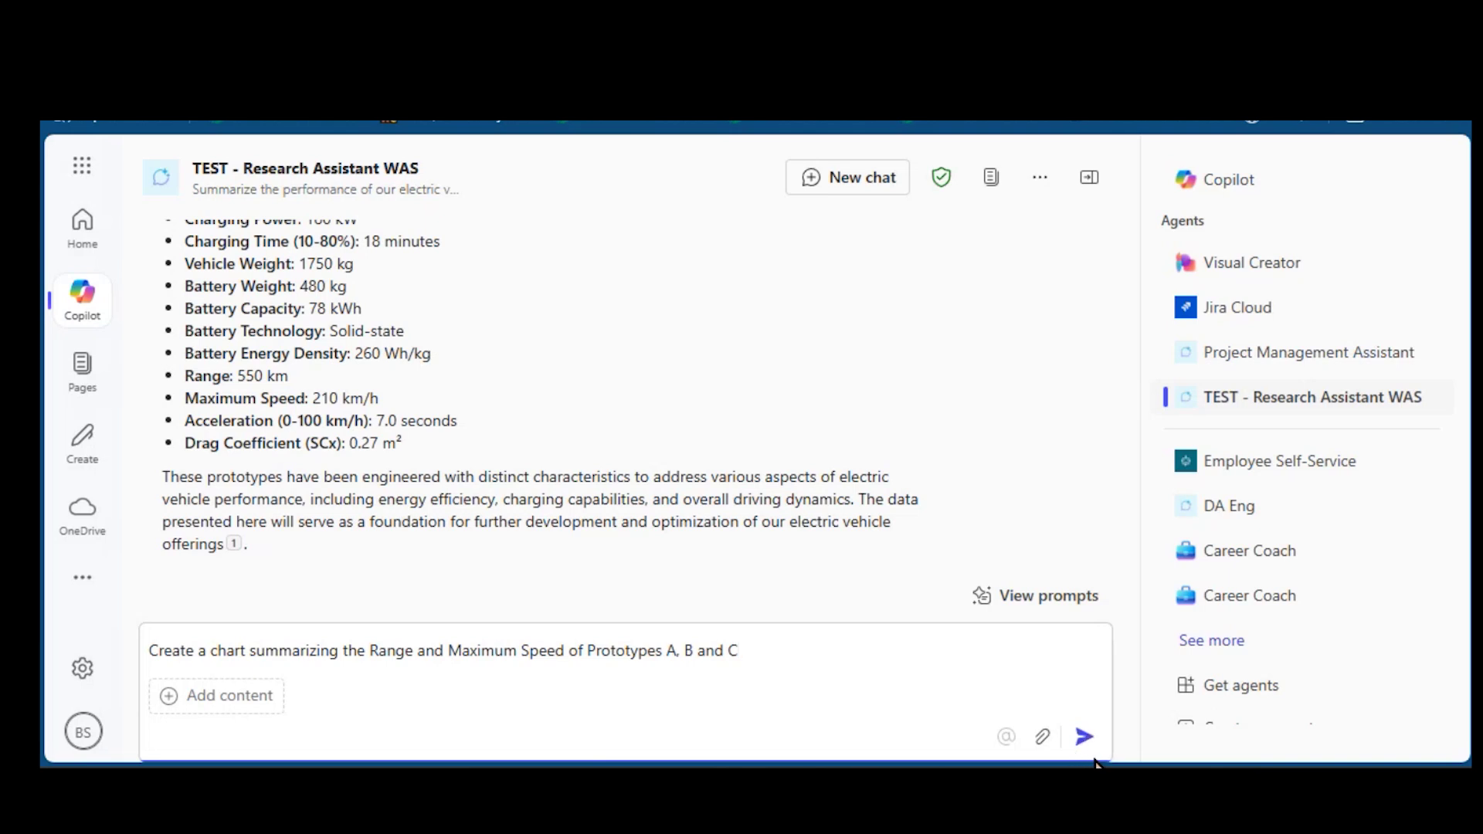
click(1084, 738)
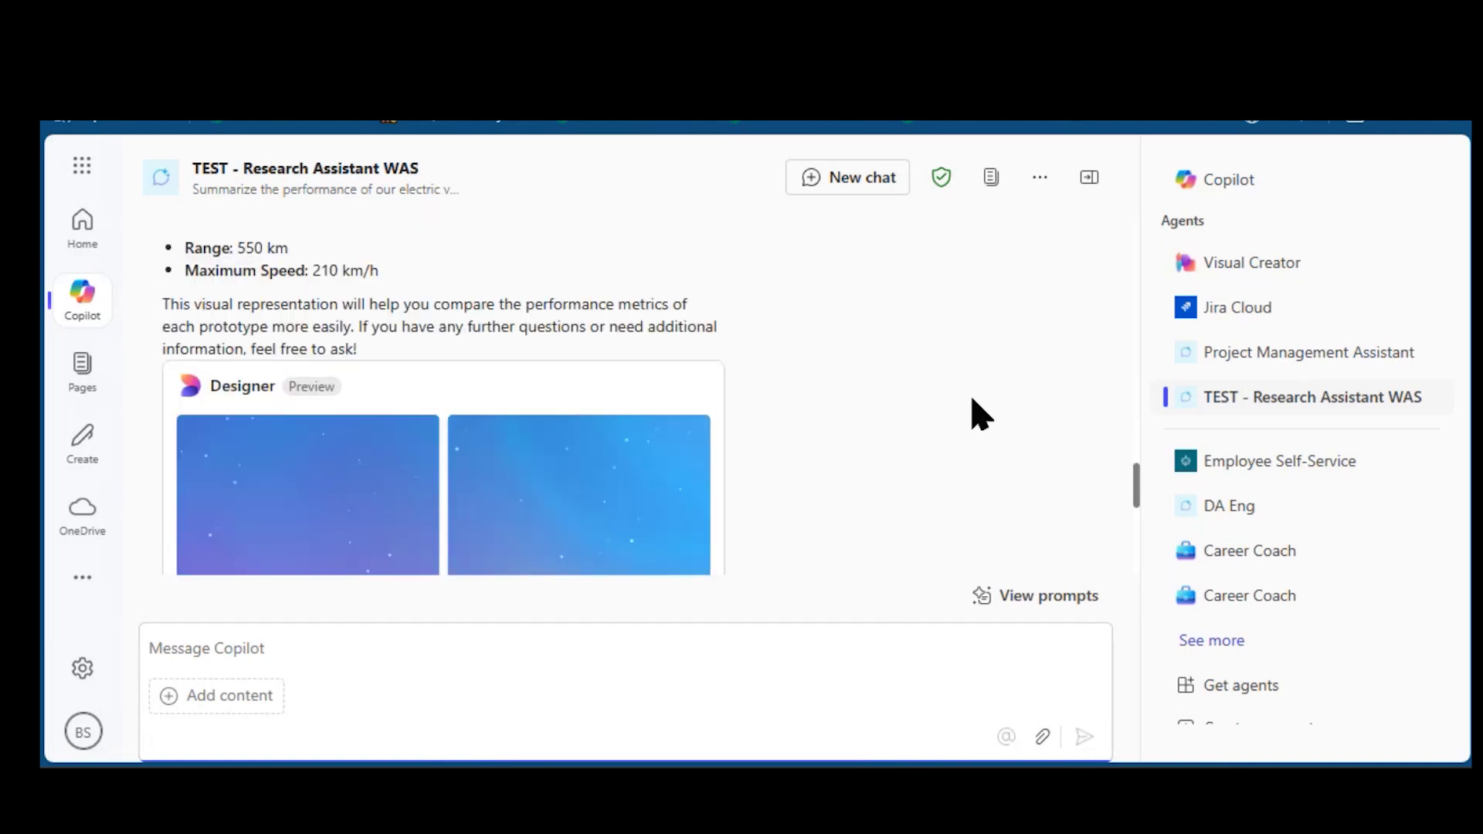
Examine the generated Designer charts, enlarging one of them to inspect it and closing the preview
scroll(971, 414, down, 2)
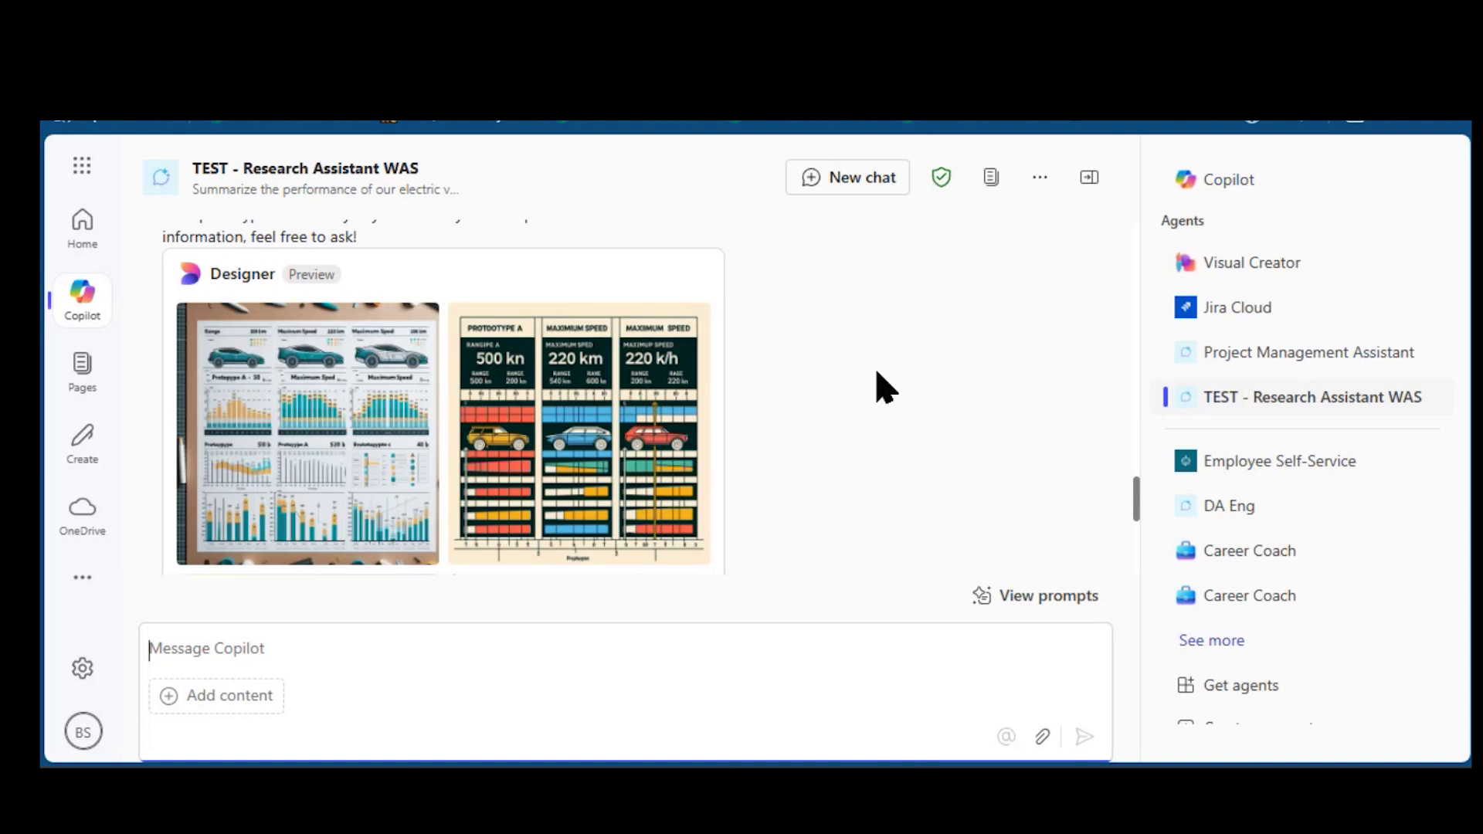
click(291, 553)
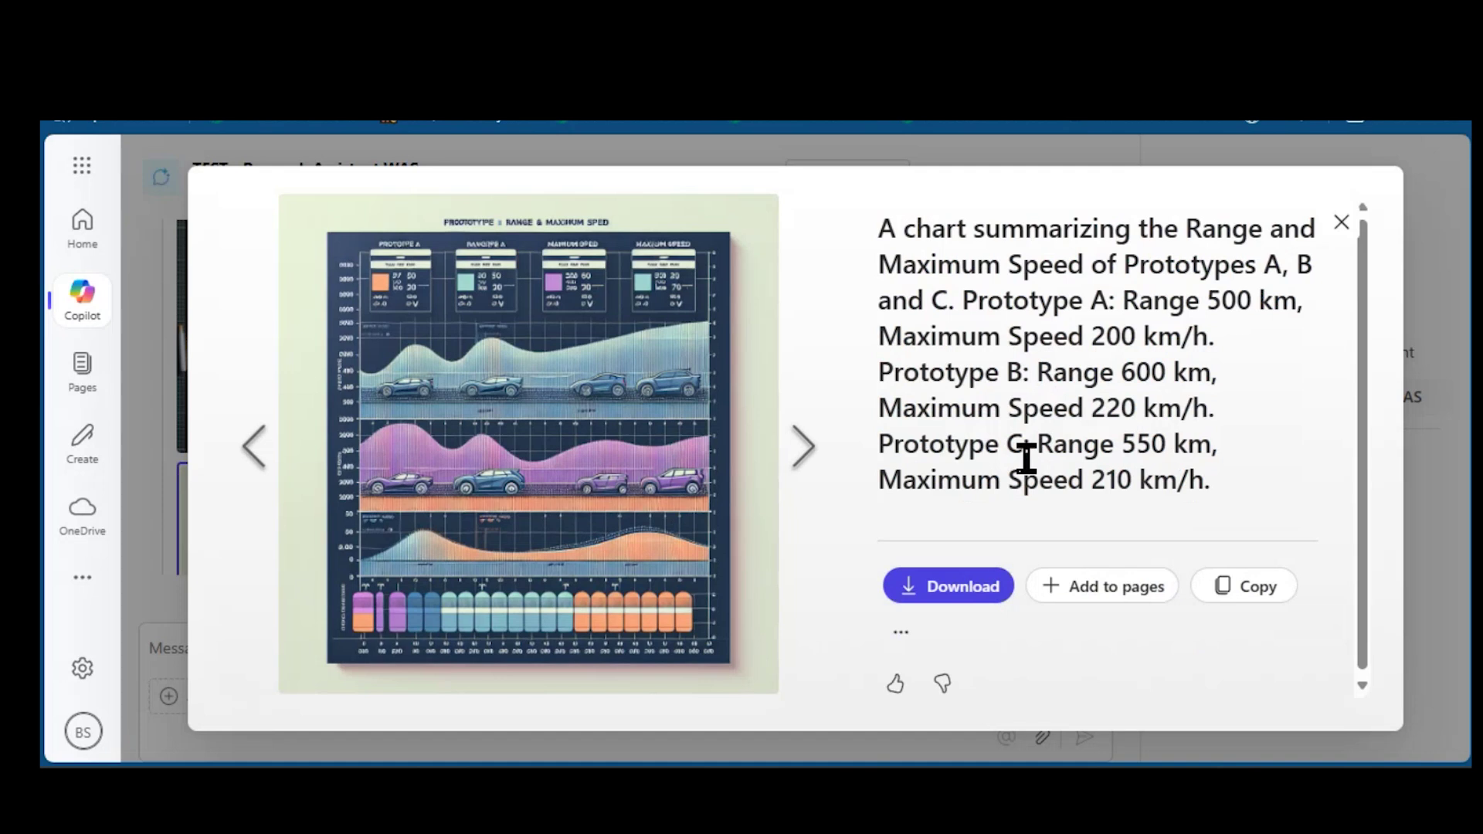
click(1342, 224)
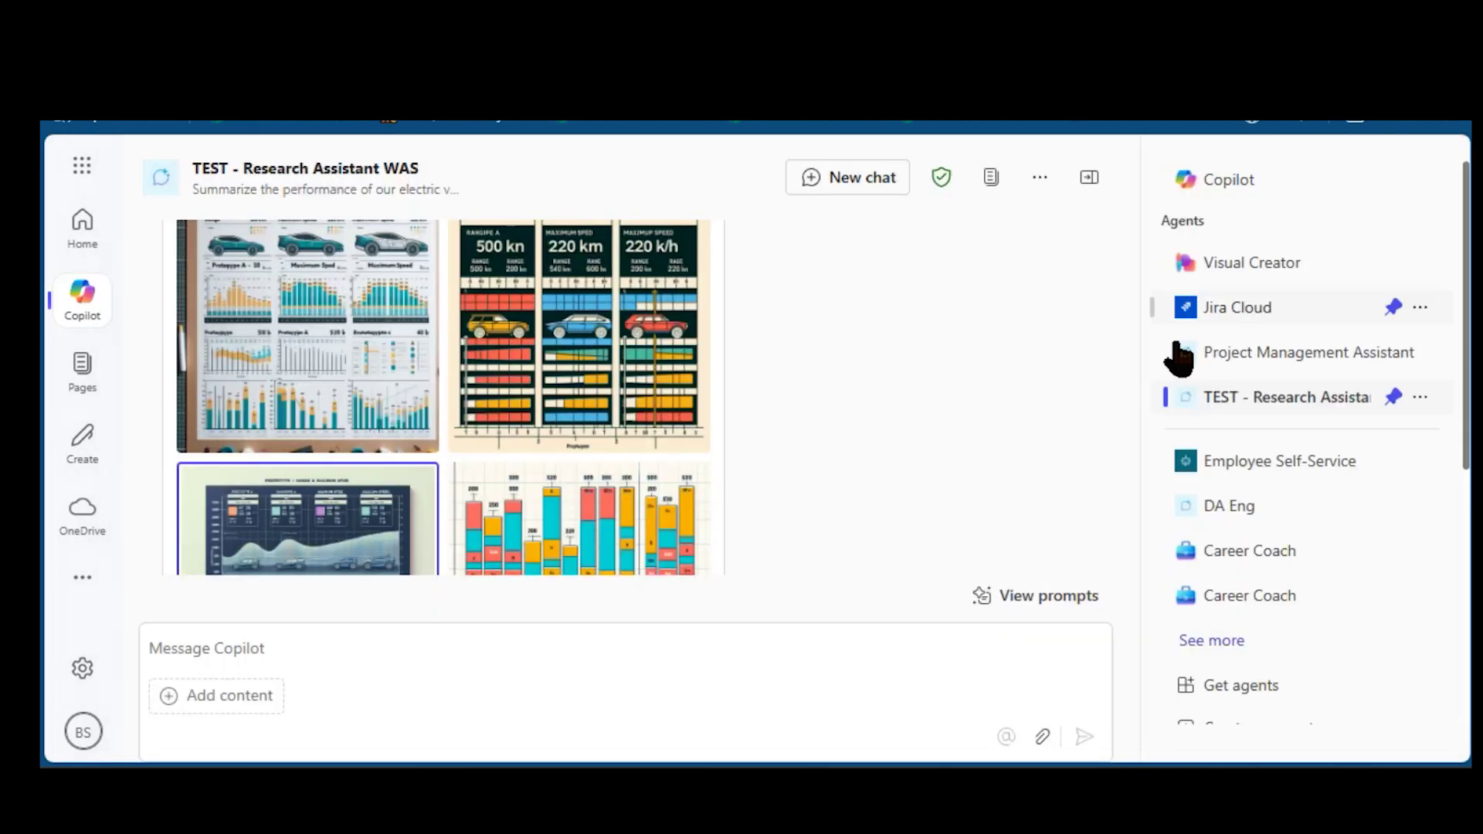
From PowerPoint slide 43, copy the prompt on research directions for 600 km range and 15 to 20 minutes charge time and send it to the agent
scroll(795, 580, down, 3)
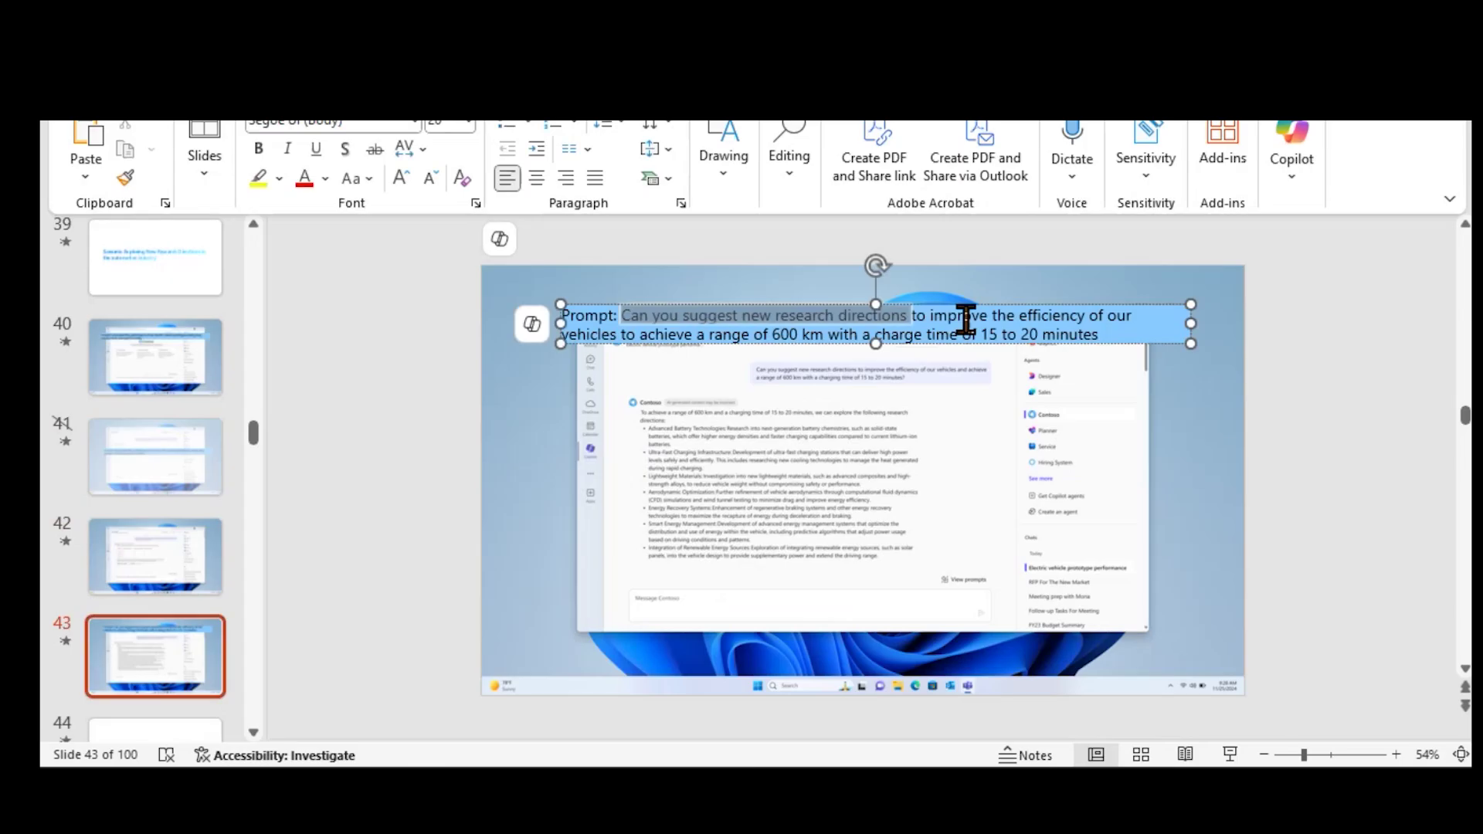
drag(971, 315, 1105, 348)
key(ctrl+c)
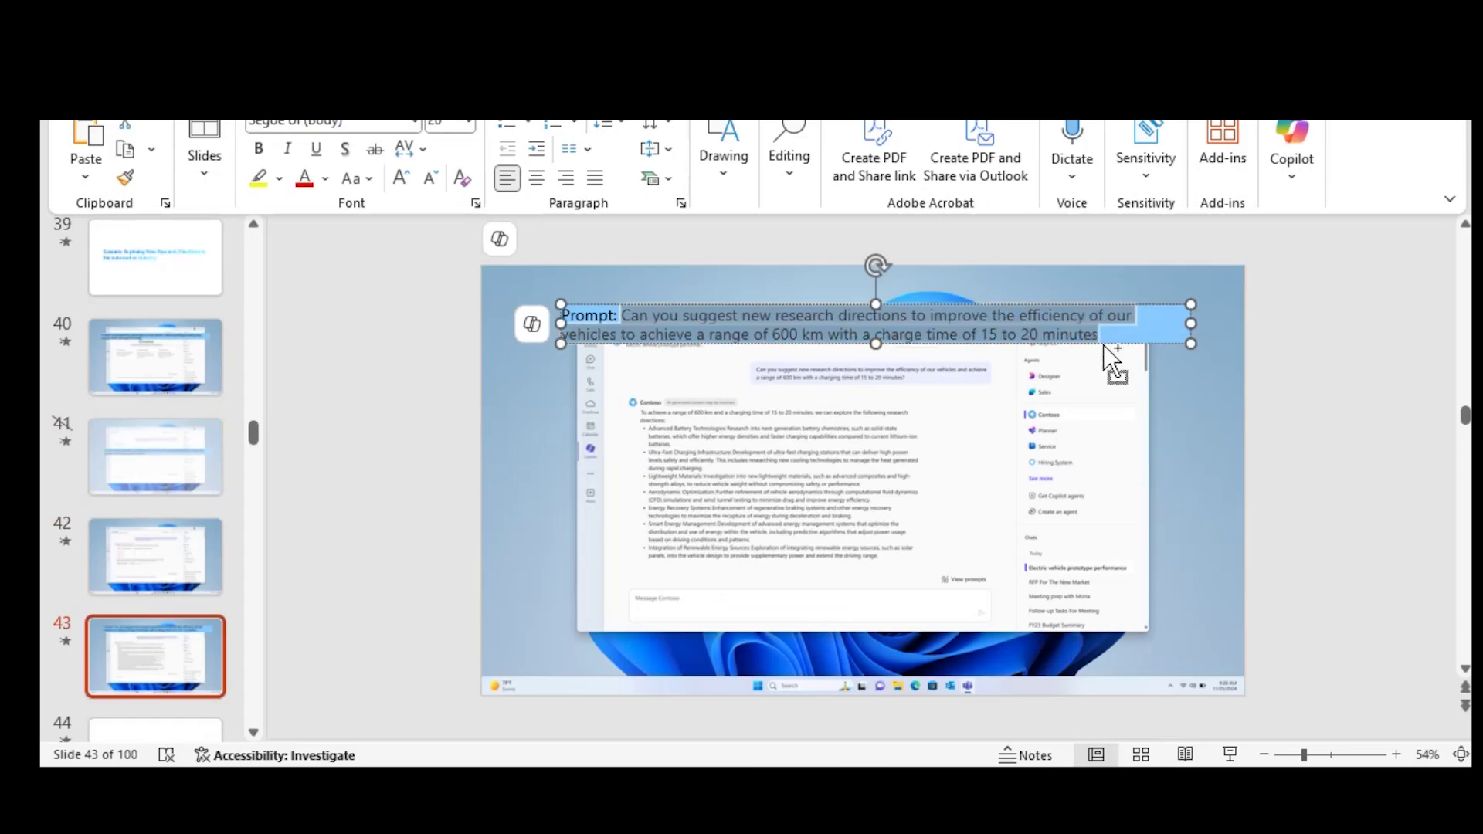
key(alt+Tab)
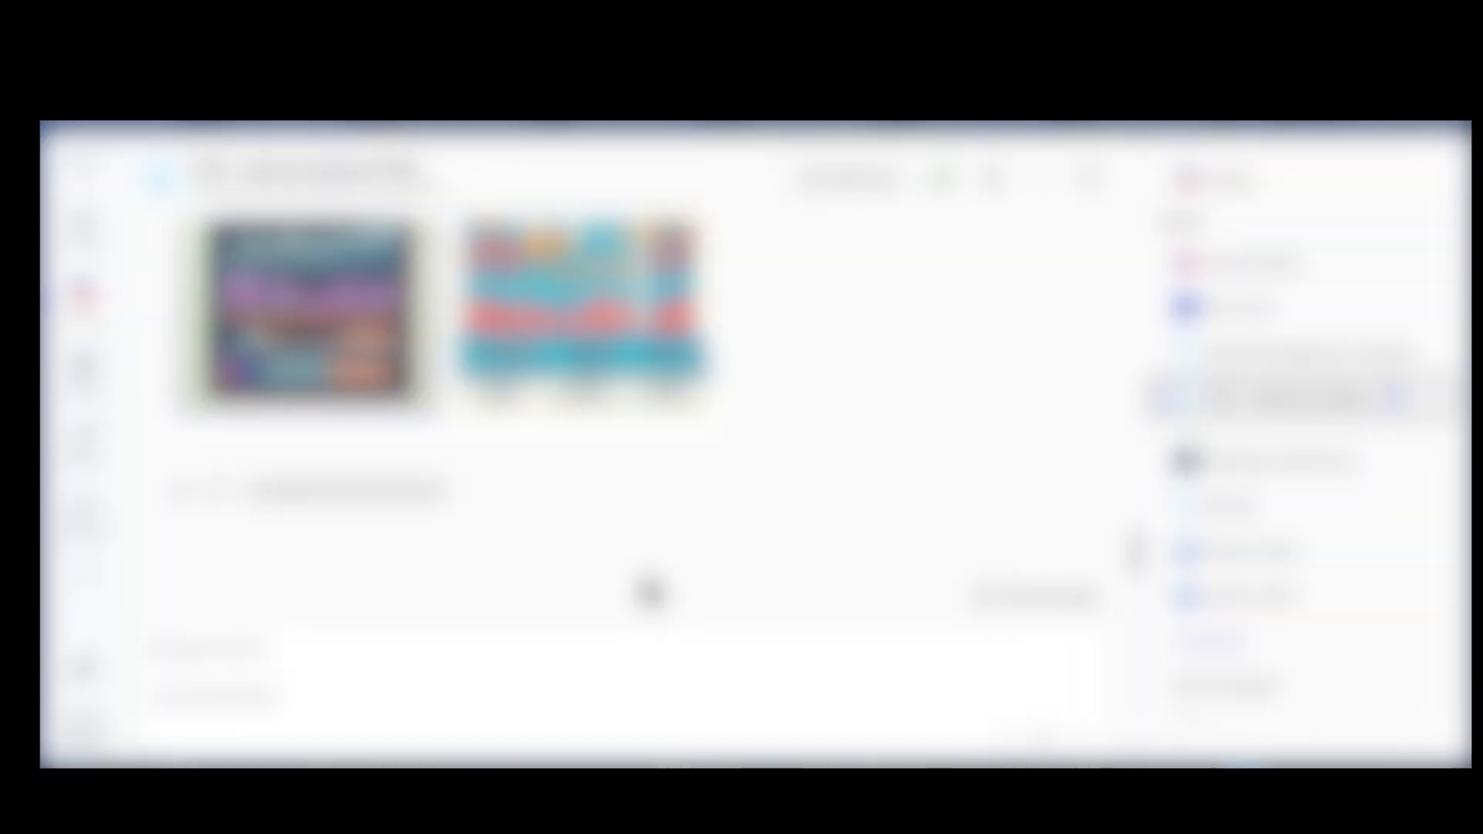
key(ctrl+v)
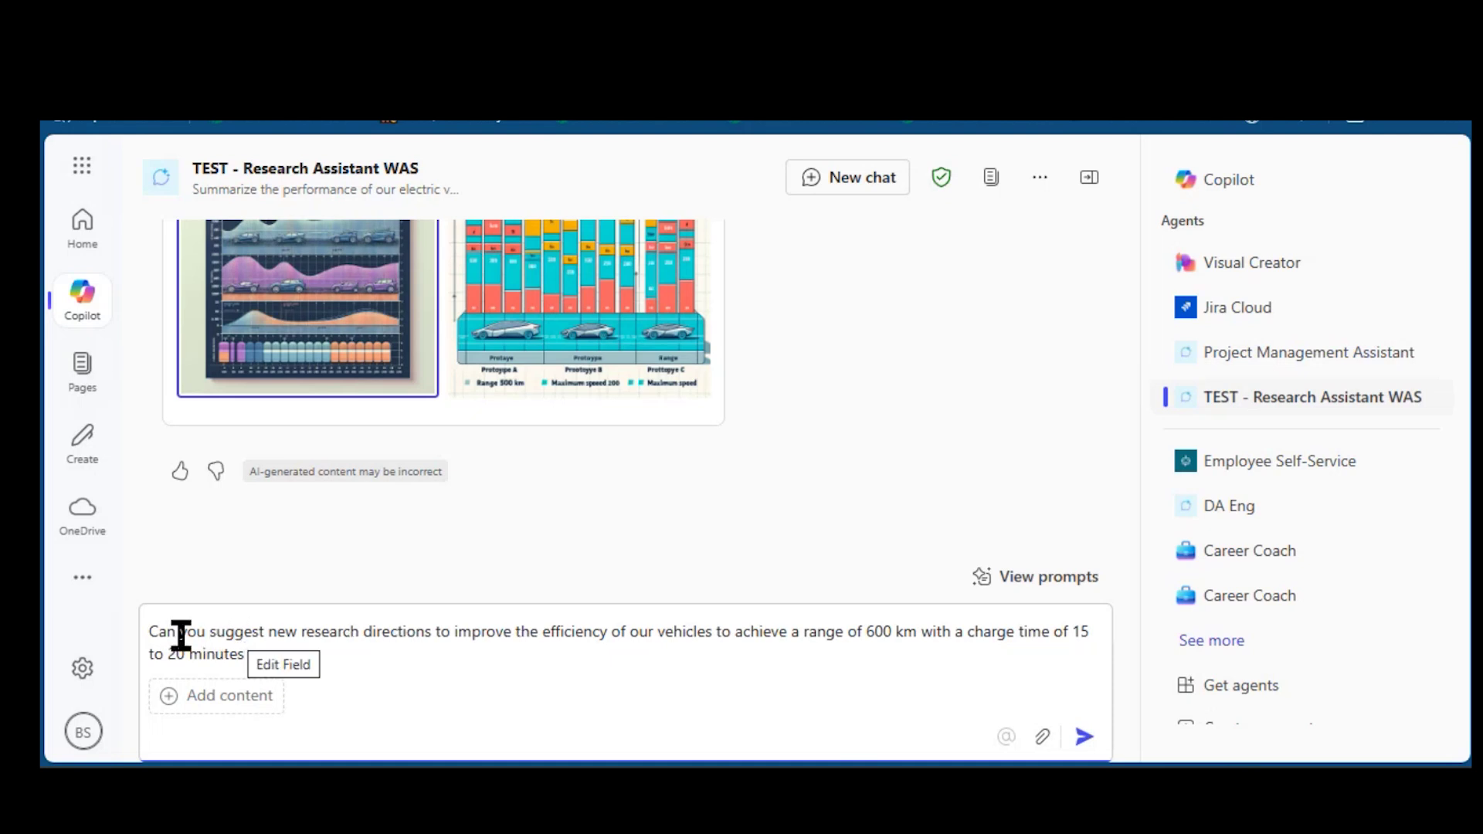
drag(205, 634, 561, 641)
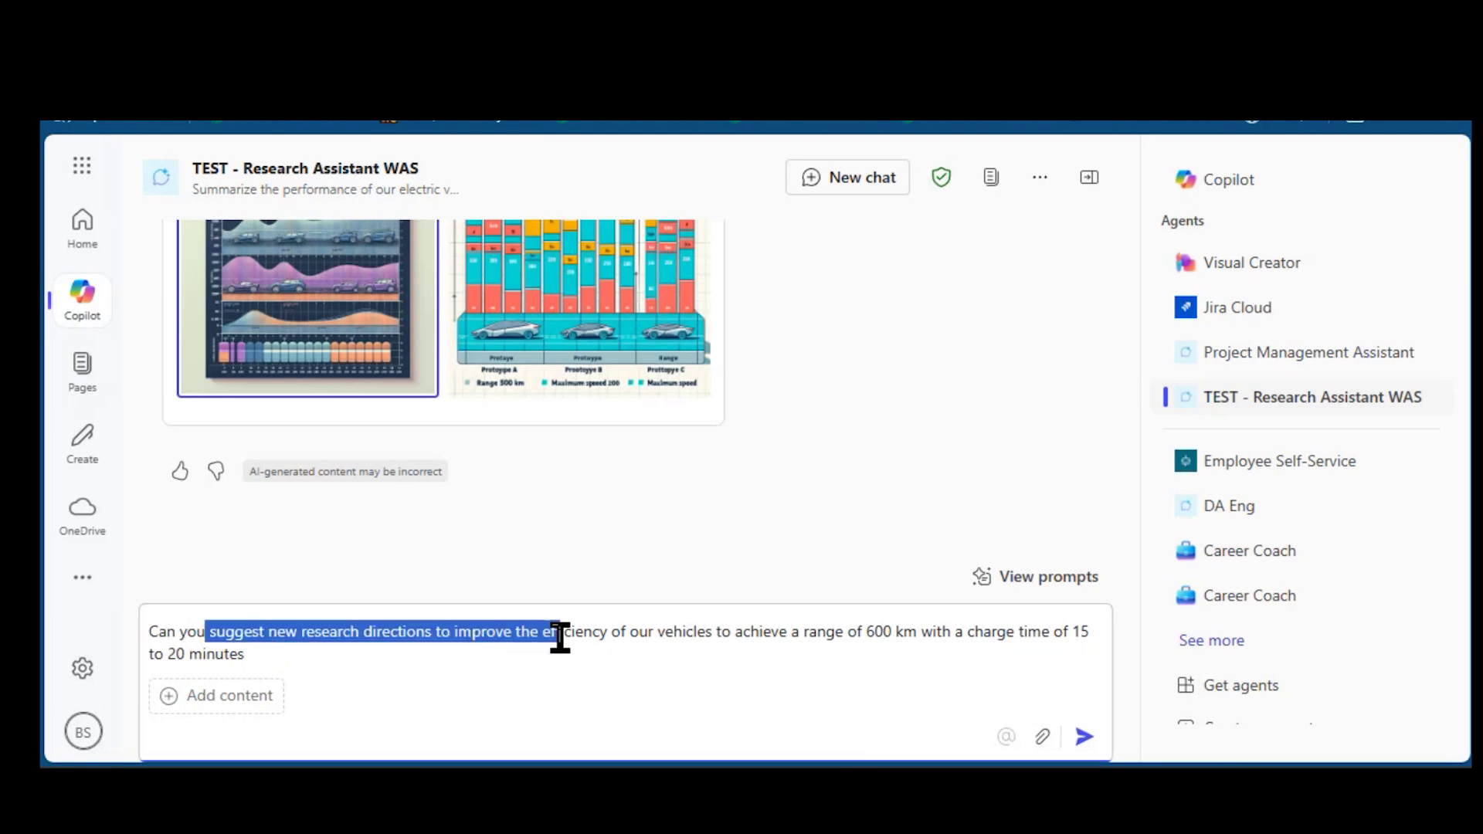
click(1082, 741)
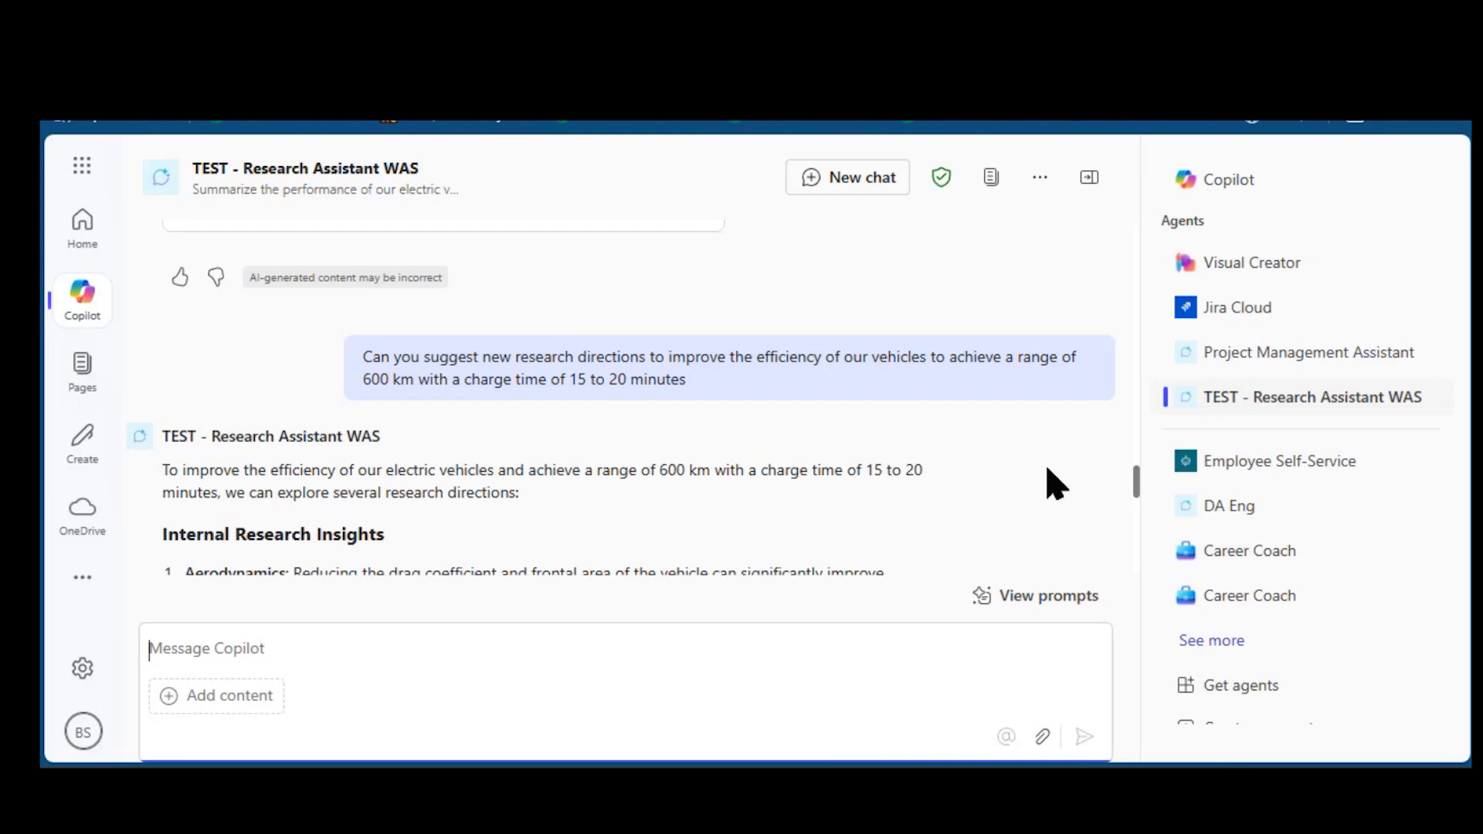
Read through the agent's internal and external research insights, checking the numbered citations and the source links at the end
scroll(916, 452, down, 12)
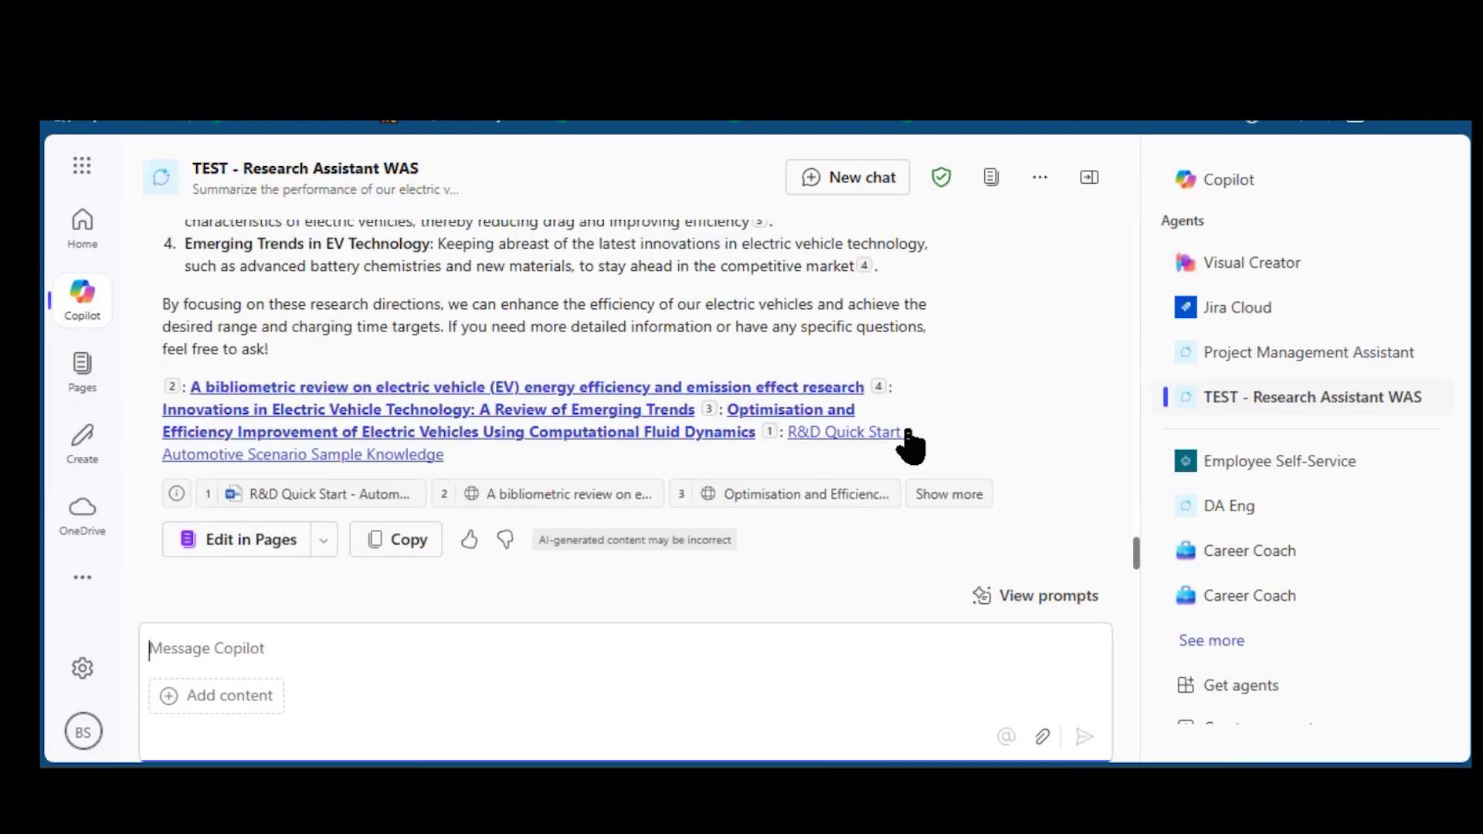
scroll(900, 402, up, 7)
scroll(896, 378, up, 2)
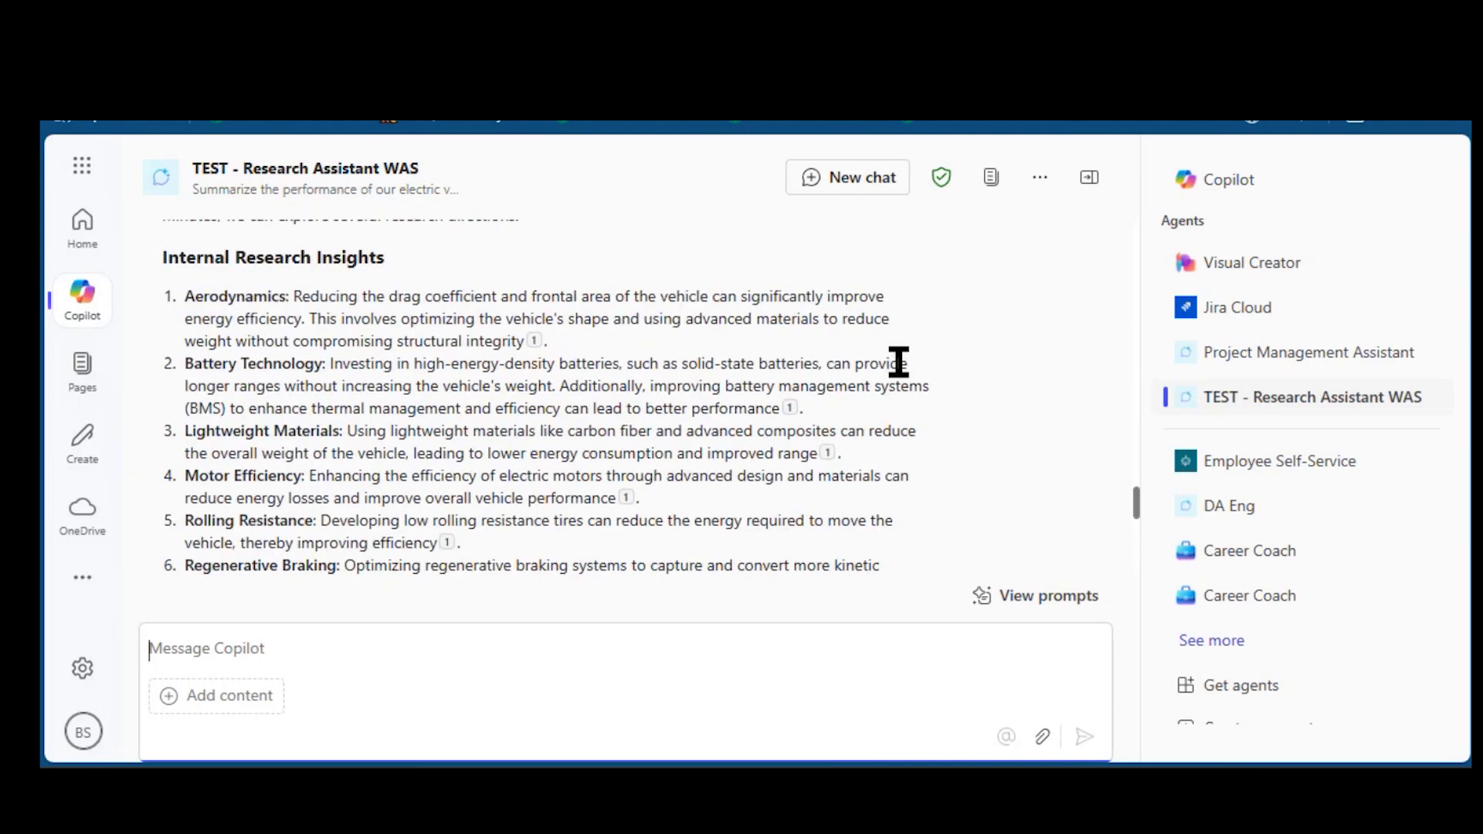
scroll(900, 373, up, 2)
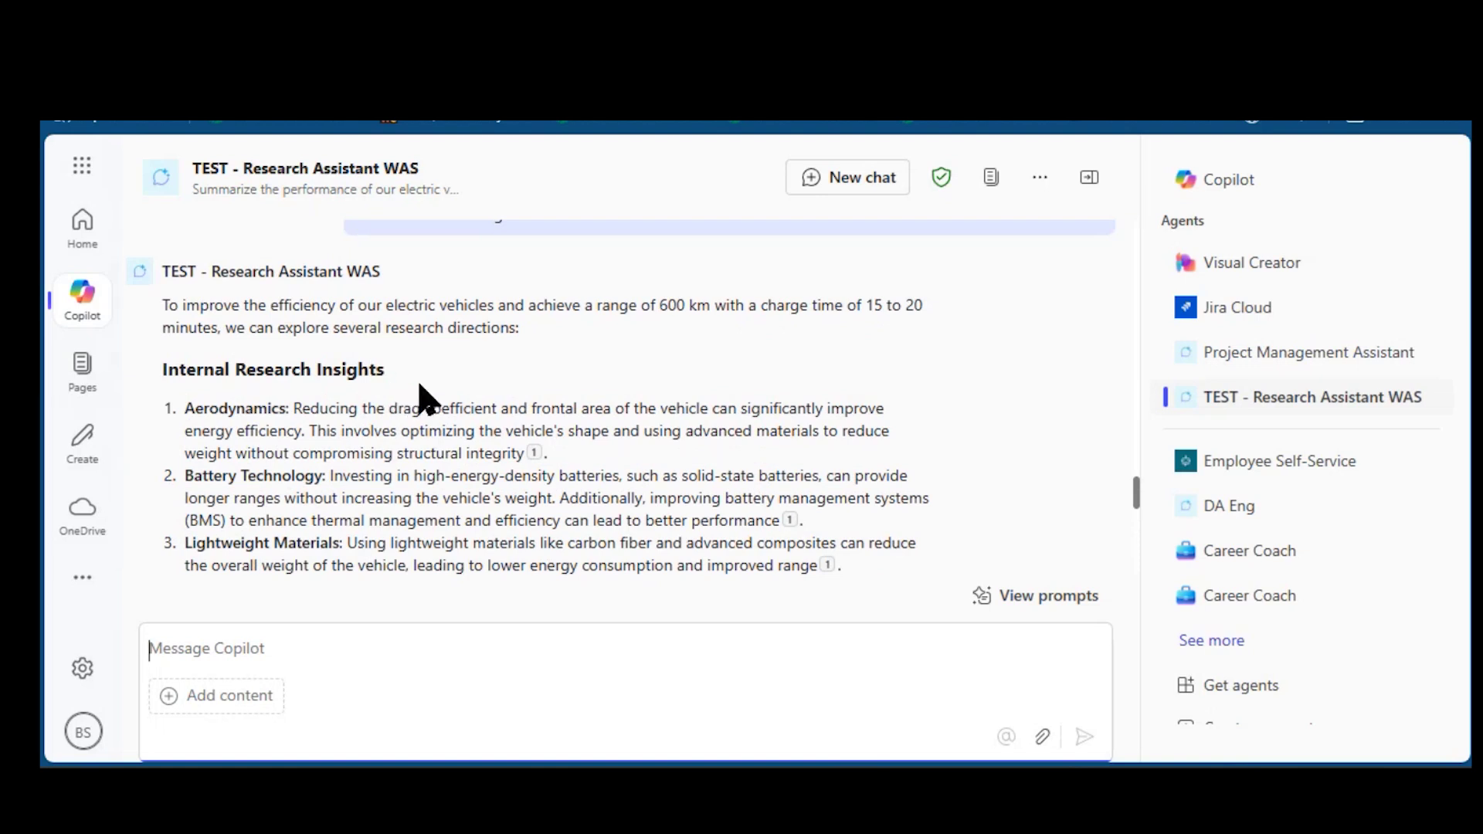
scroll(1015, 404, down, 2)
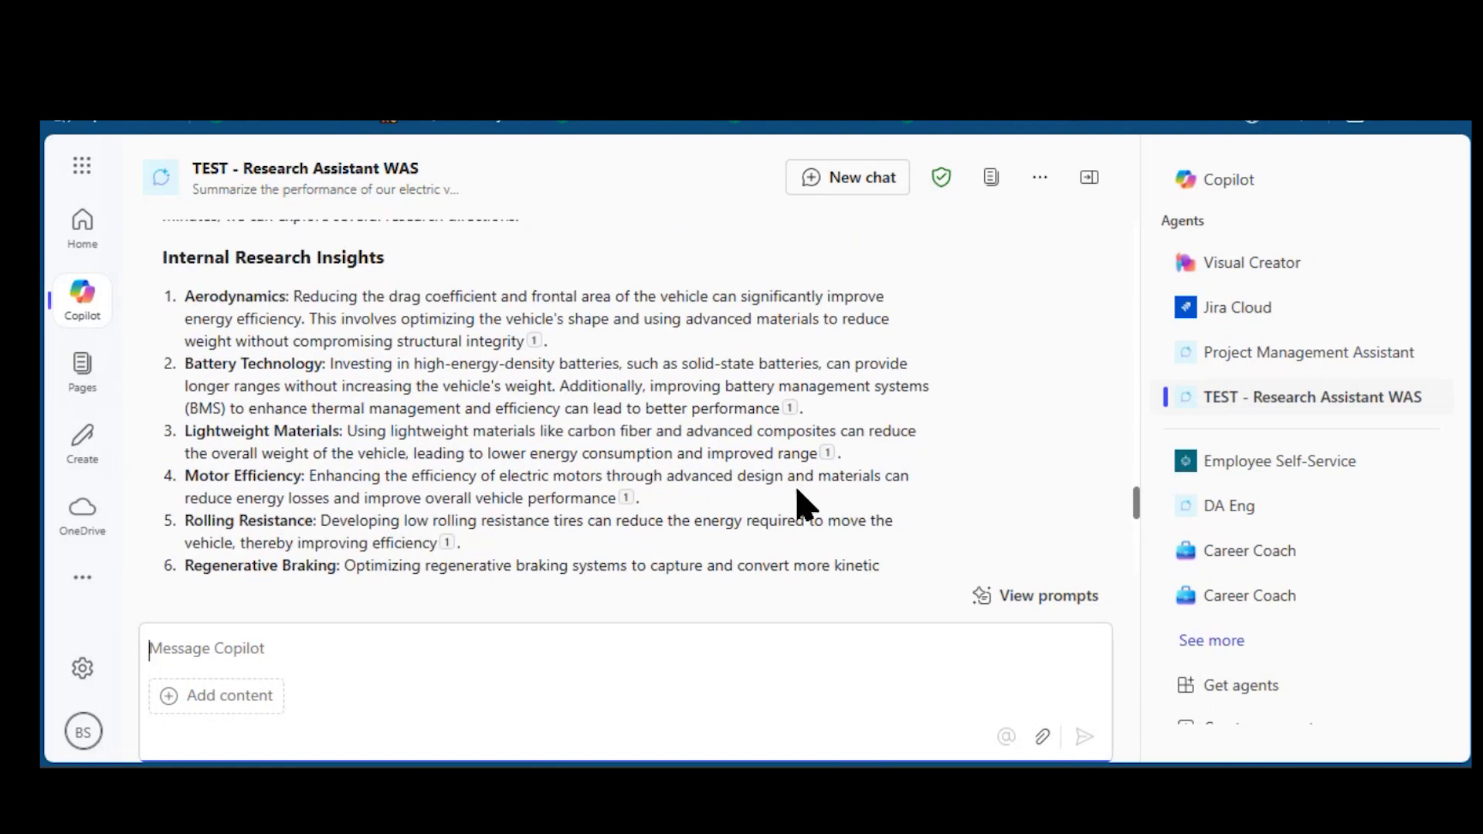
scroll(998, 520, down, 1)
scroll(1002, 520, down, 3)
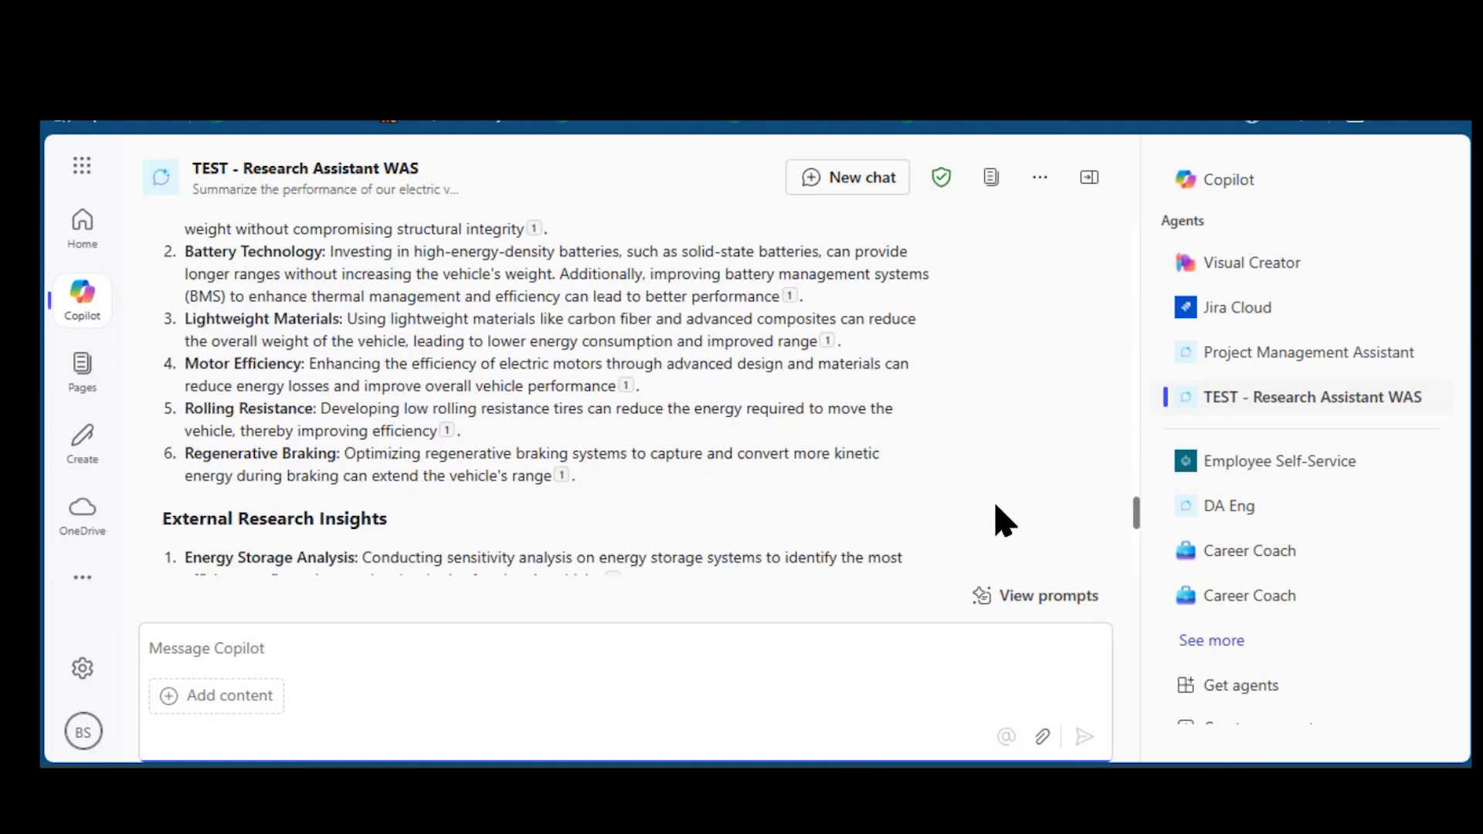
scroll(1002, 513, down, 2)
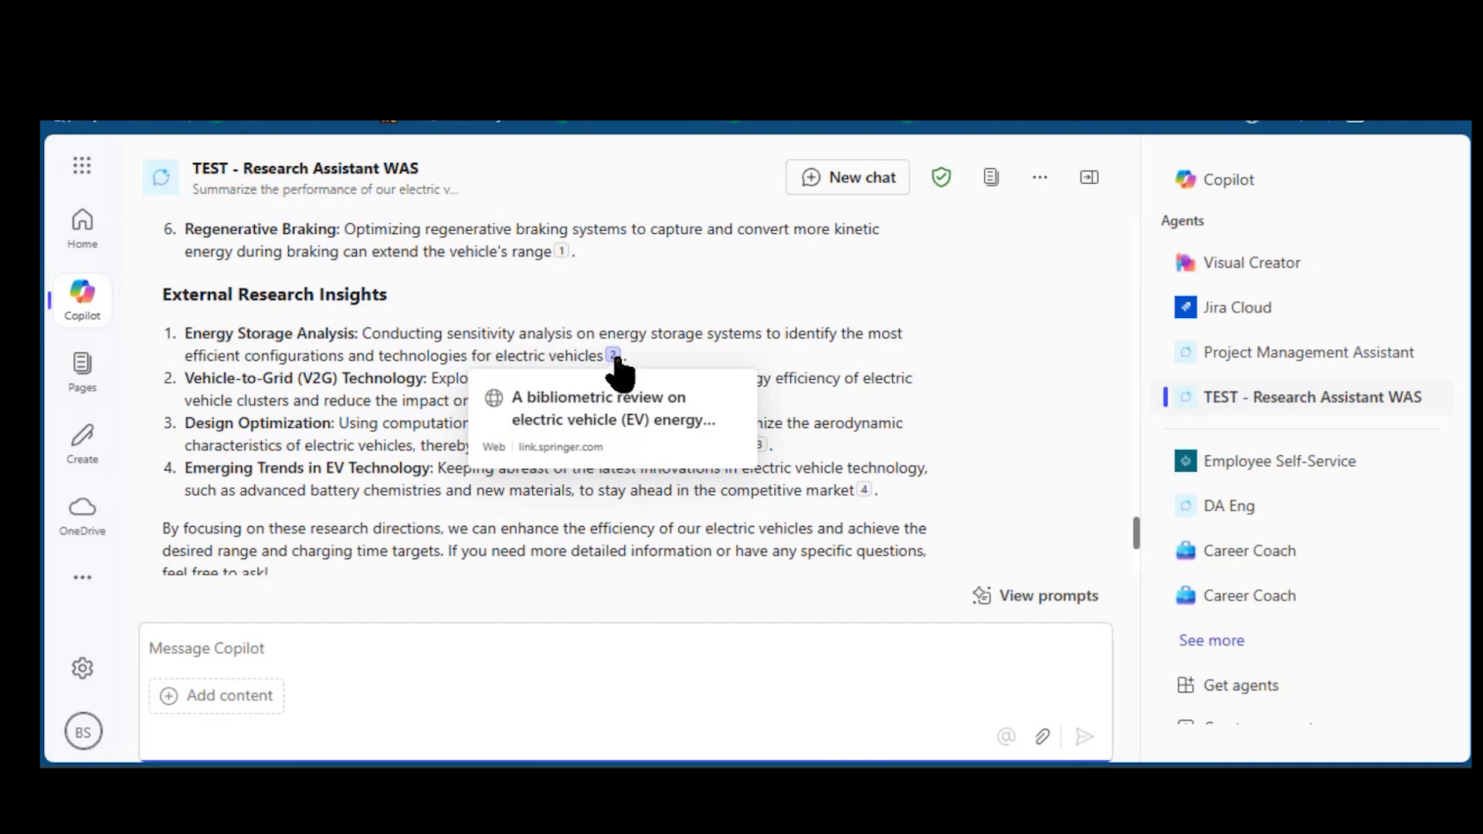
mouse_move(760, 450)
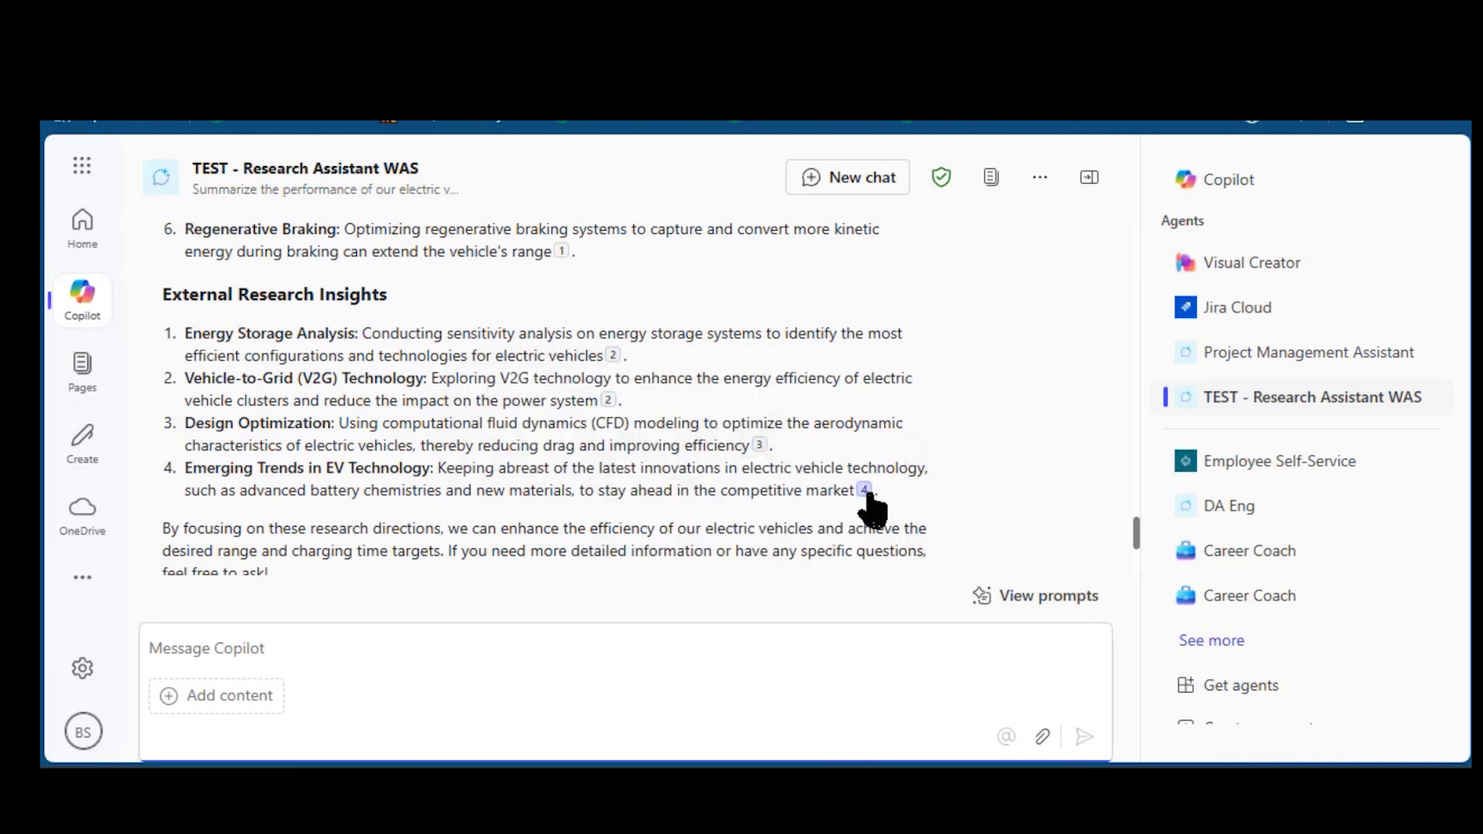
mouse_move(867, 499)
scroll(1041, 412, down, 3)
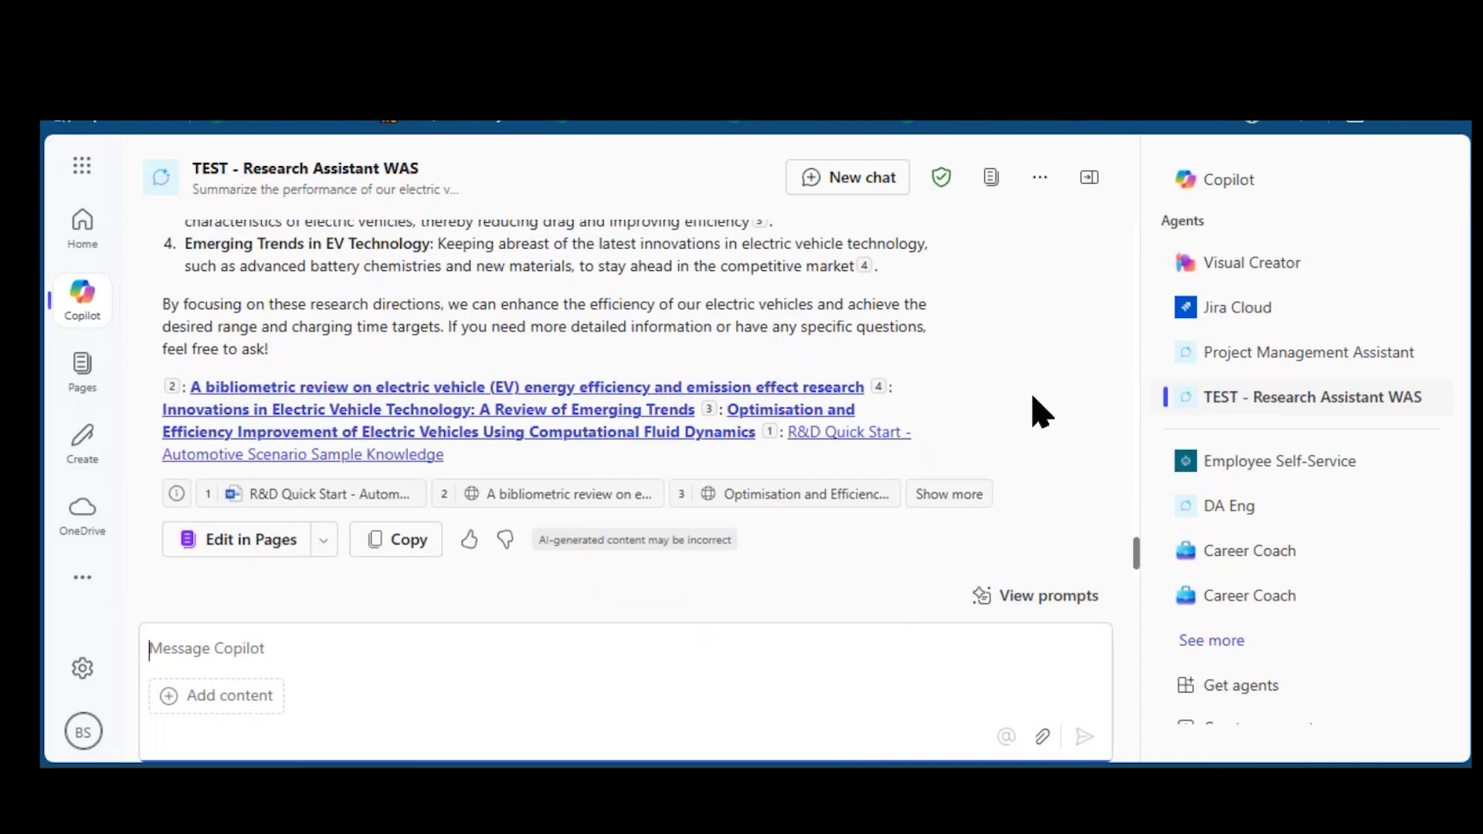
scroll(921, 356, up, 4)
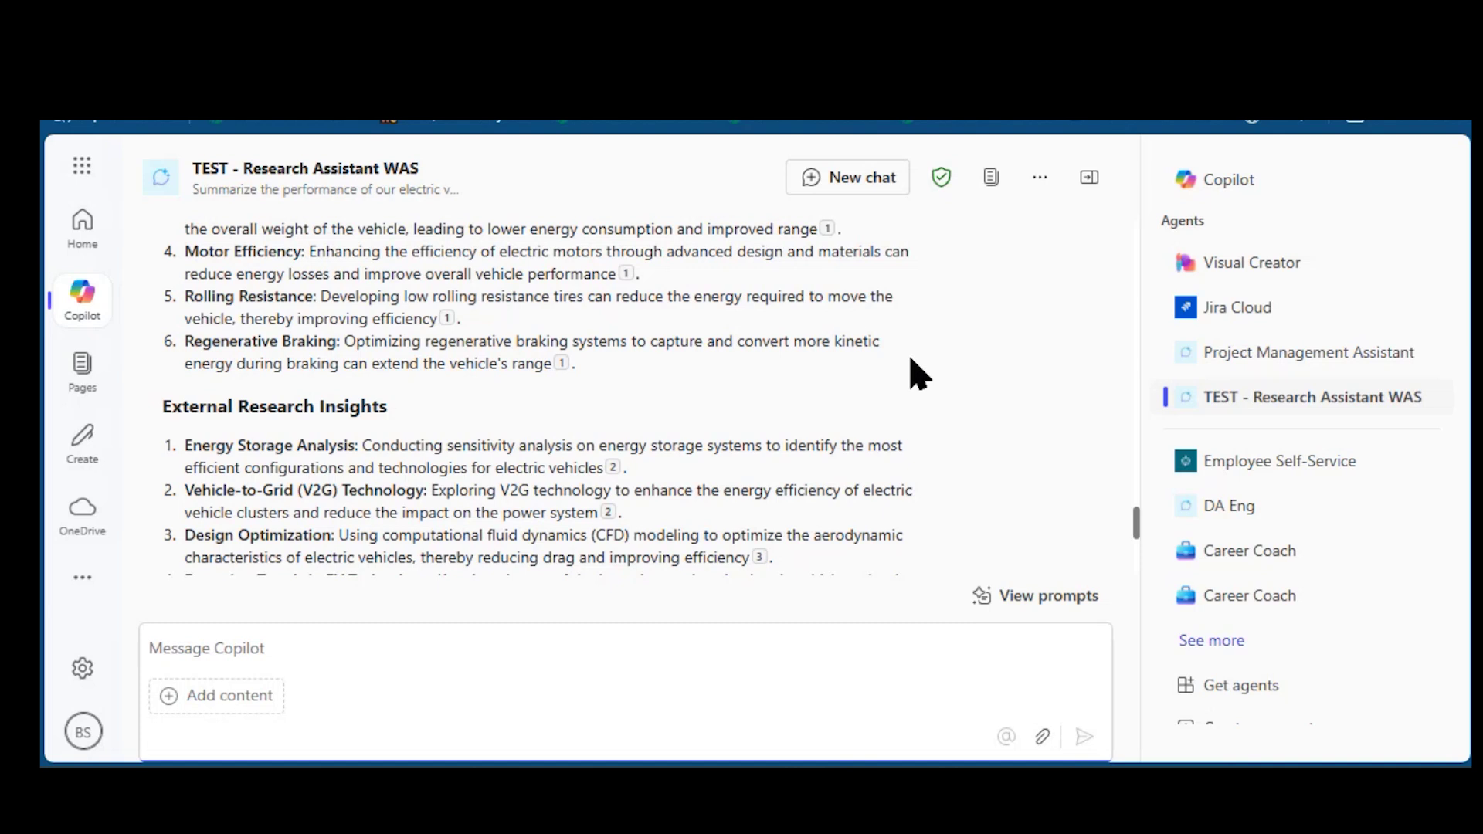
scroll(917, 374, up, 2)
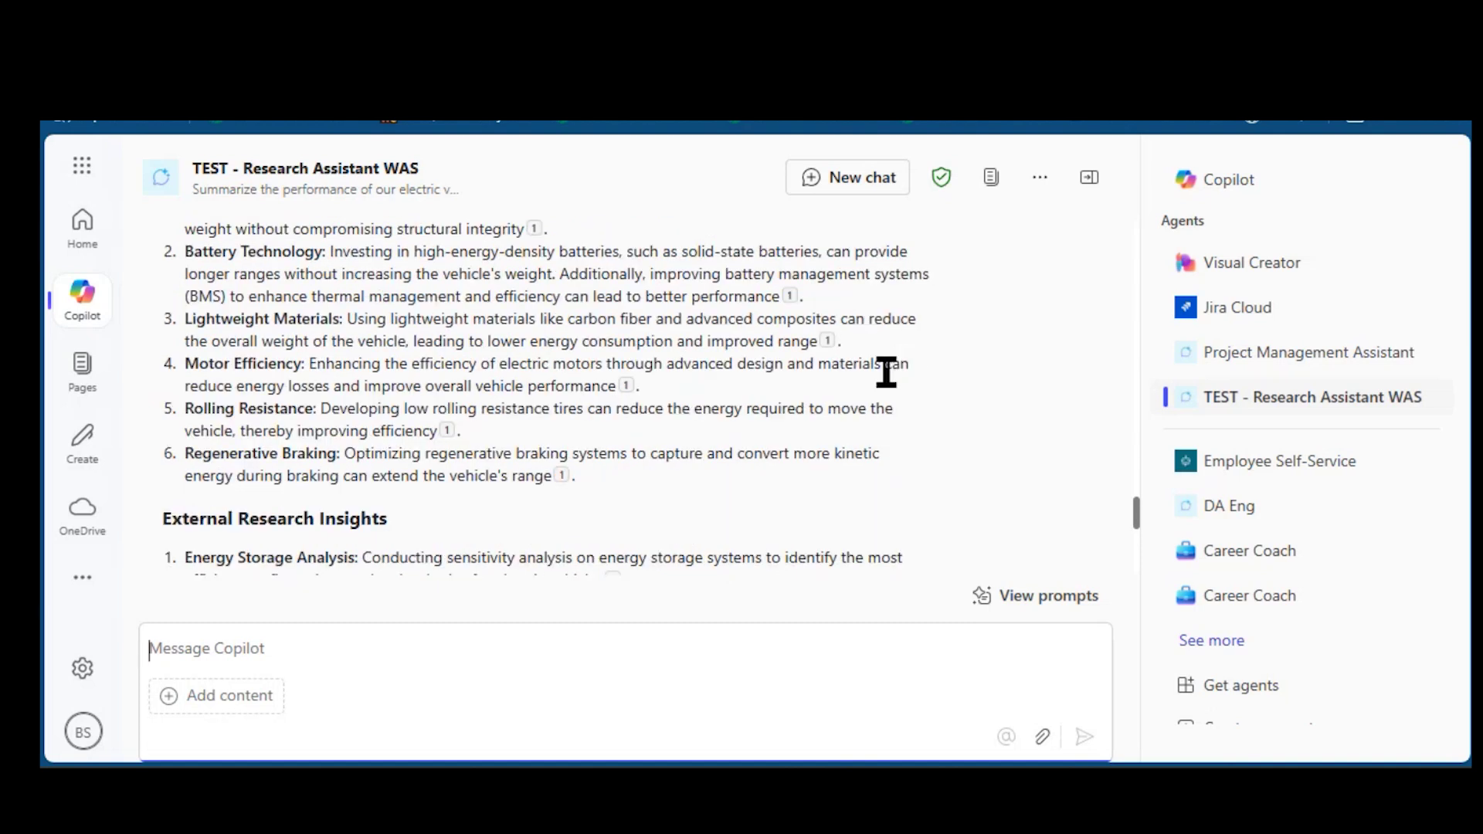
scroll(867, 371, up, 2)
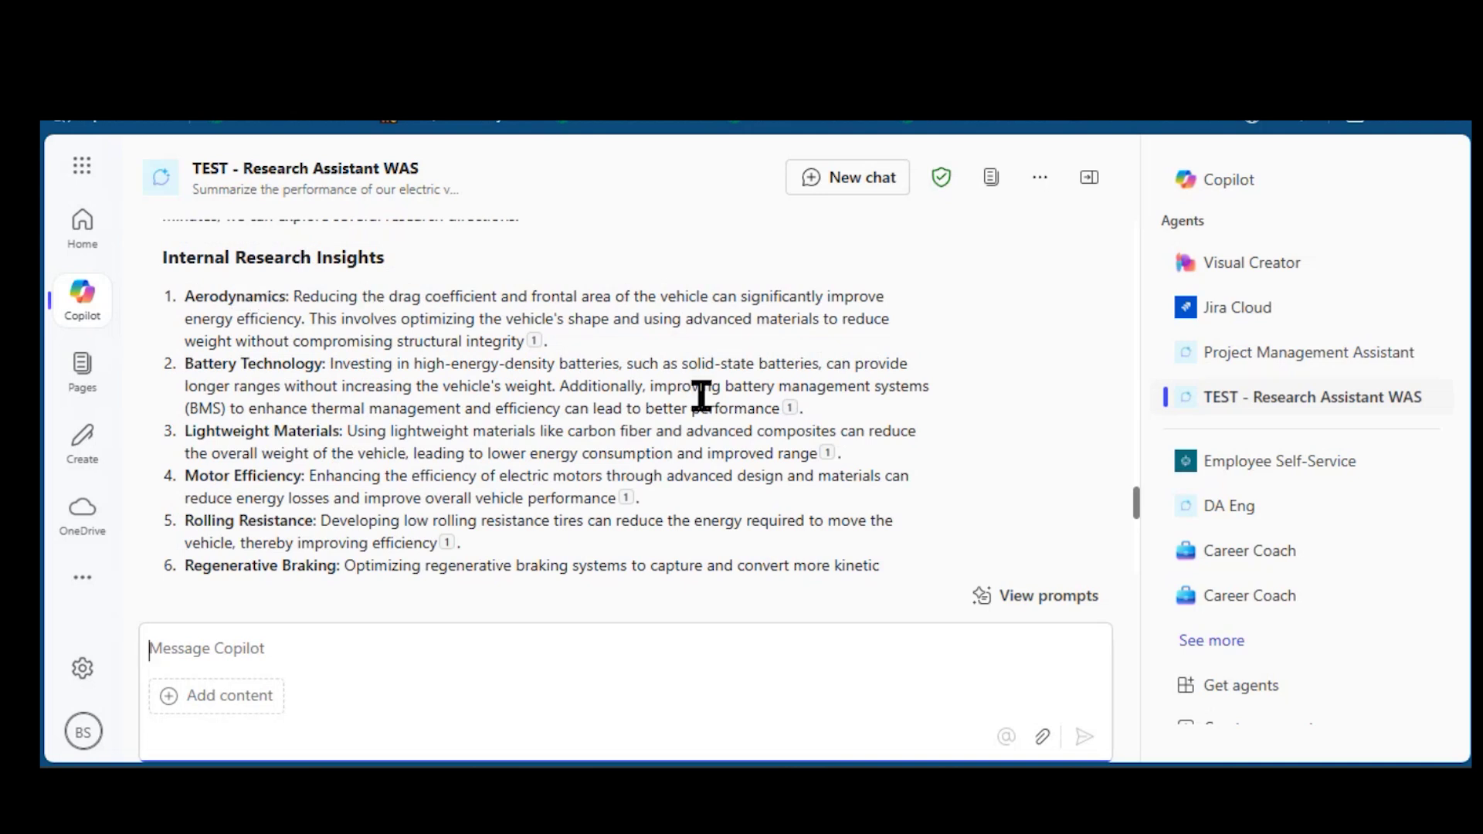
scroll(702, 397, down, 6)
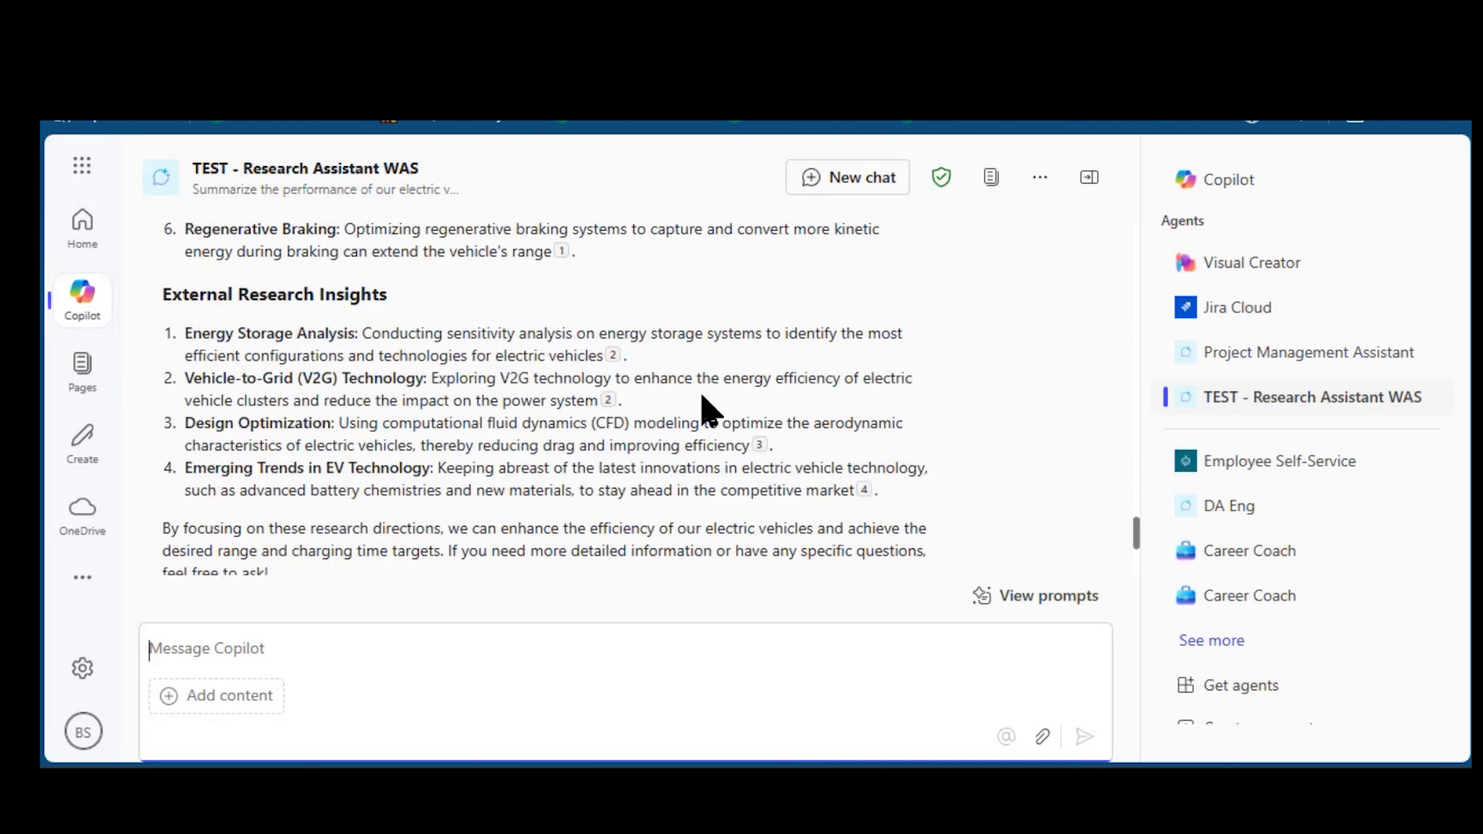
scroll(701, 398, down, 2)
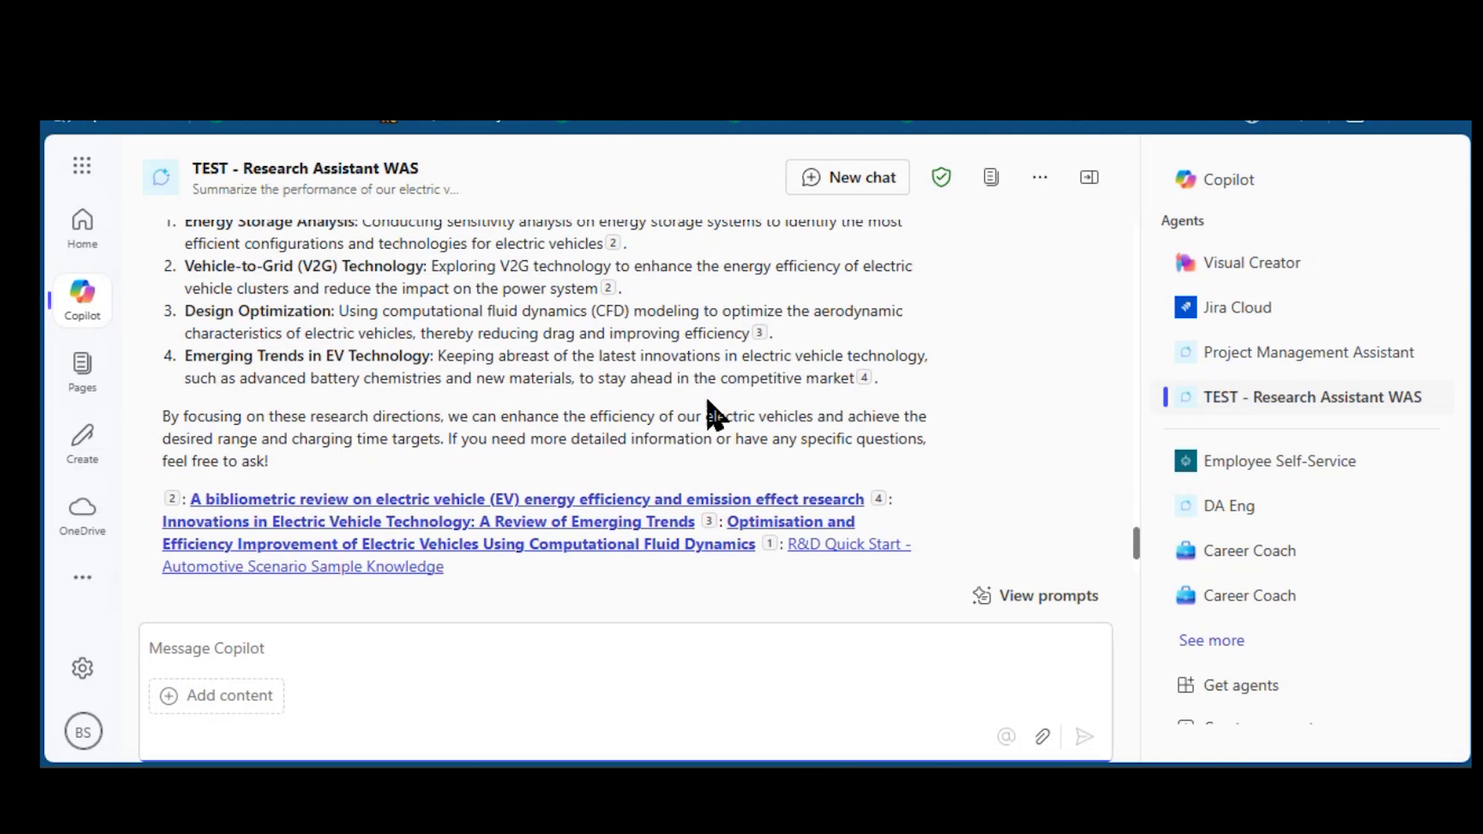
Open the existing "TEST - Research Assistant WAS" agent for editing in Copilot Studio
scroll(1312, 485, down, 2)
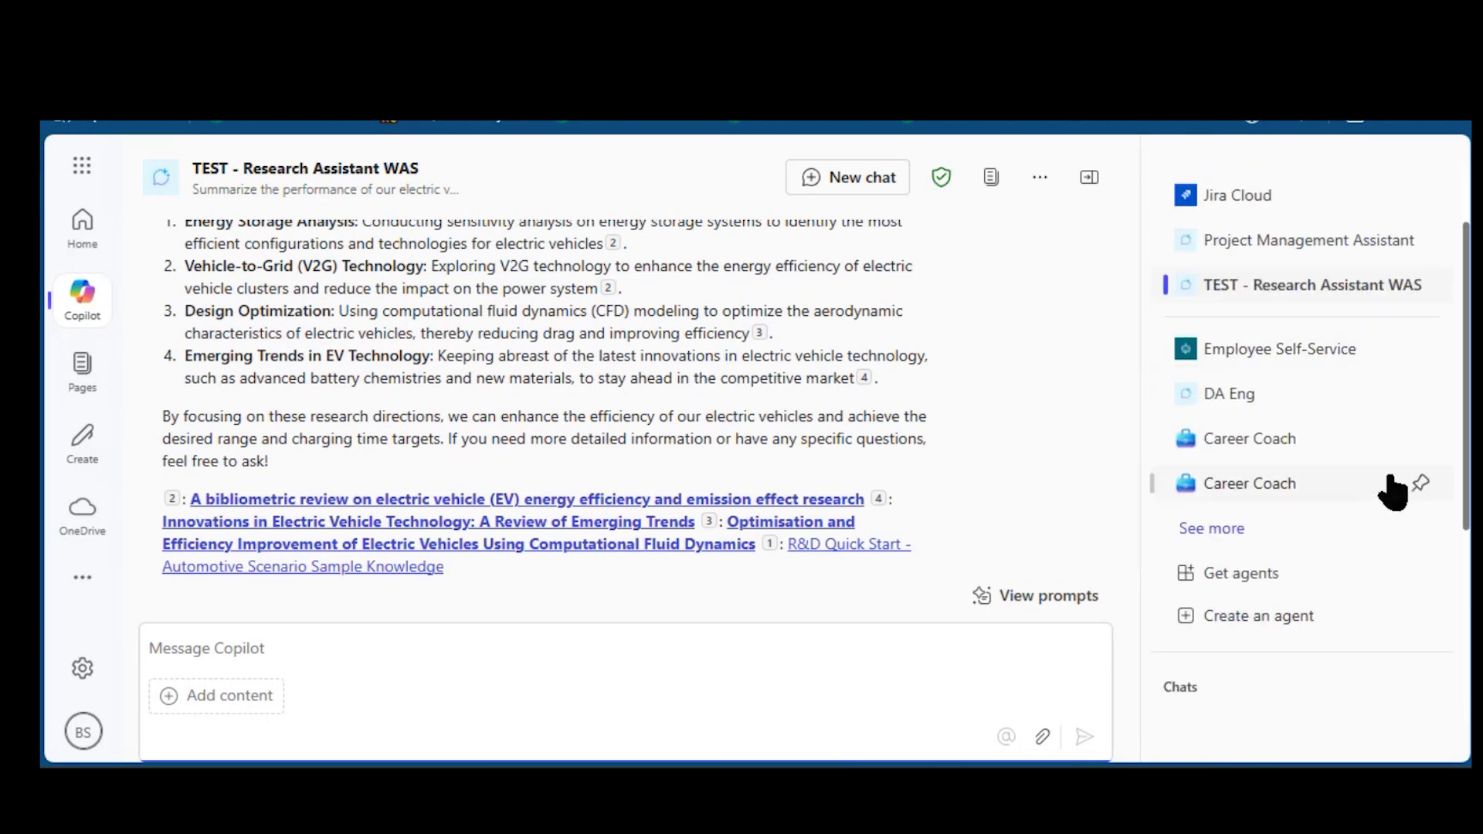
click(1262, 616)
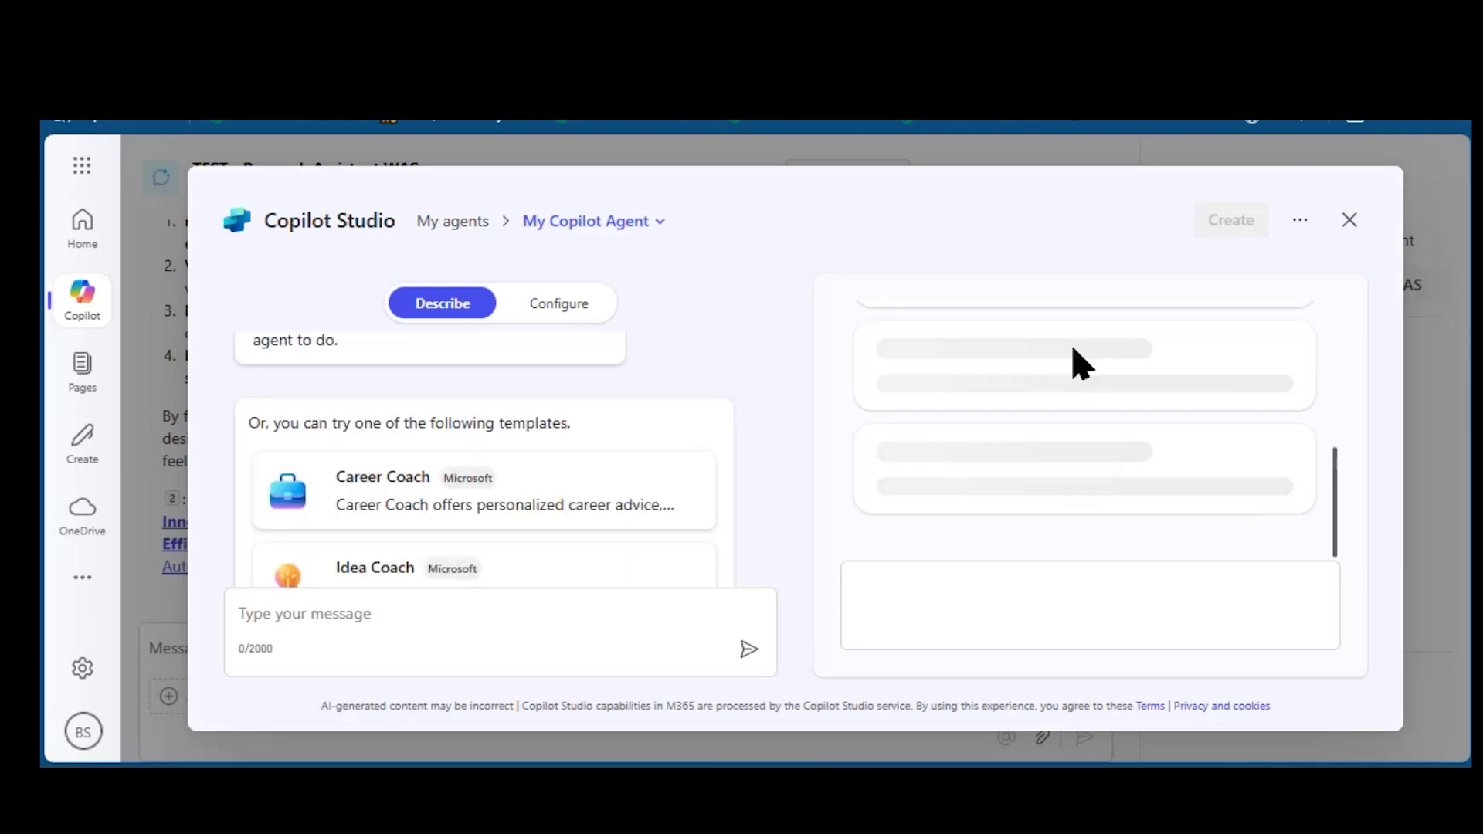
click(608, 226)
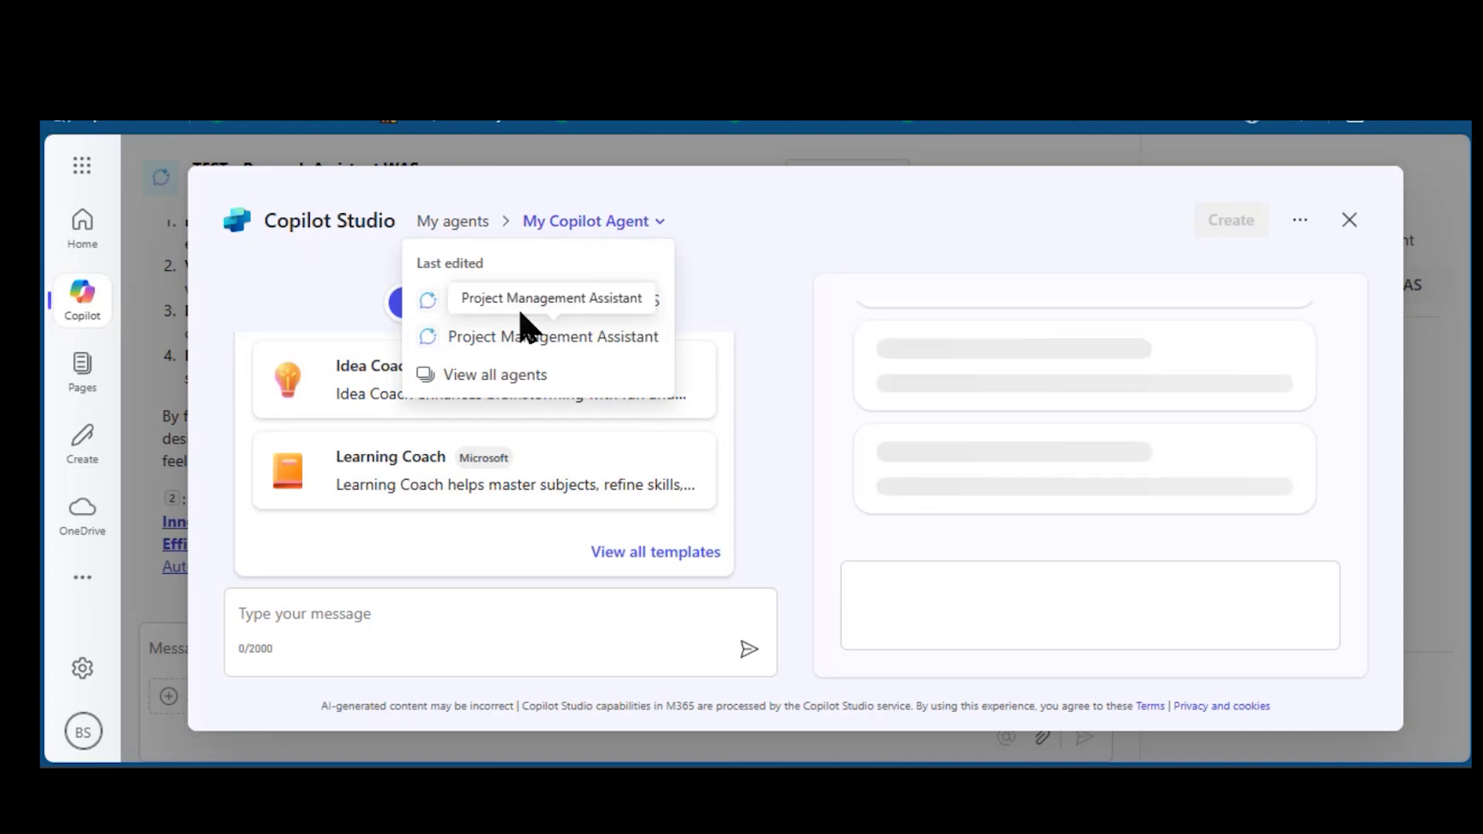
click(605, 299)
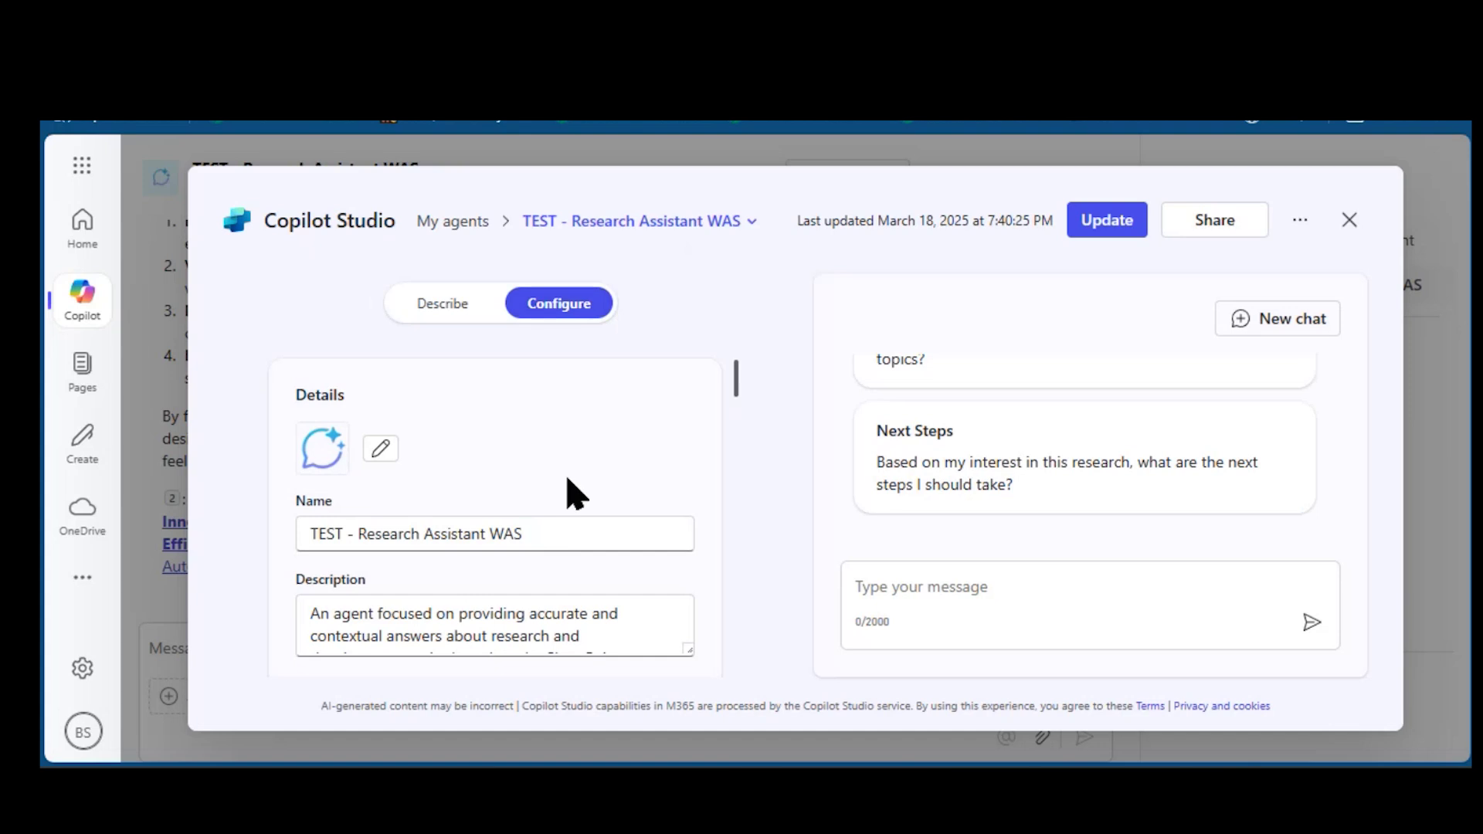
Rename the agent "Research Assistant" by removing the "TEST - " prefix and the "WAS" suffix
click(358, 534)
key(BackSpace)
key(BackSpace)
key(BackSpace)
key(BackSpace)
key(BackSpace)
key(BackSpace)
key(BackSpace)
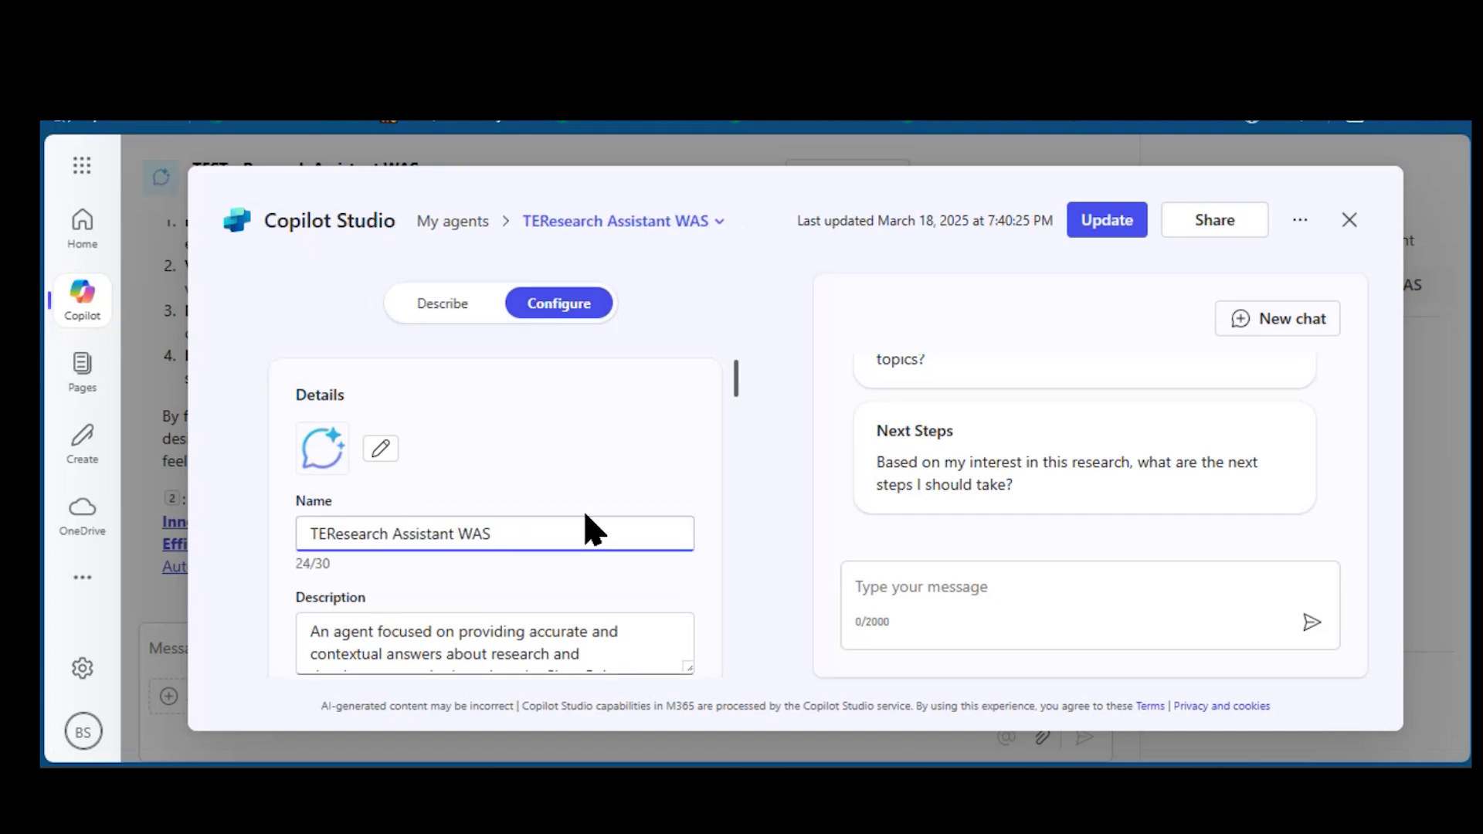
click(573, 530)
key(BackSpace)
key(BackSpace)
key(BackSpace)
key(BackSpace)
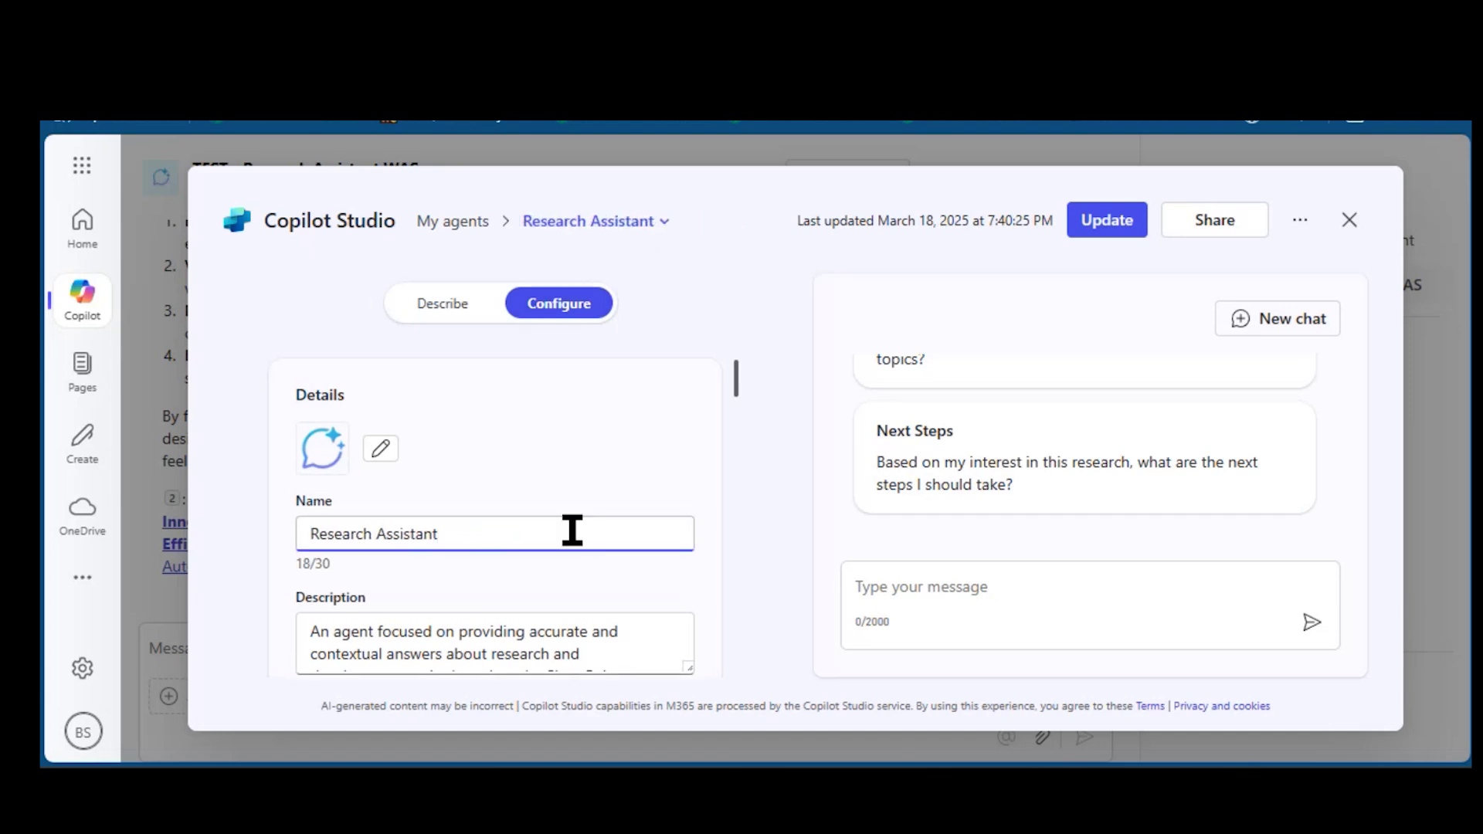
Start sharing the agent, limit its link to specific users in the organization and add the first colleague as a recipient
click(1223, 229)
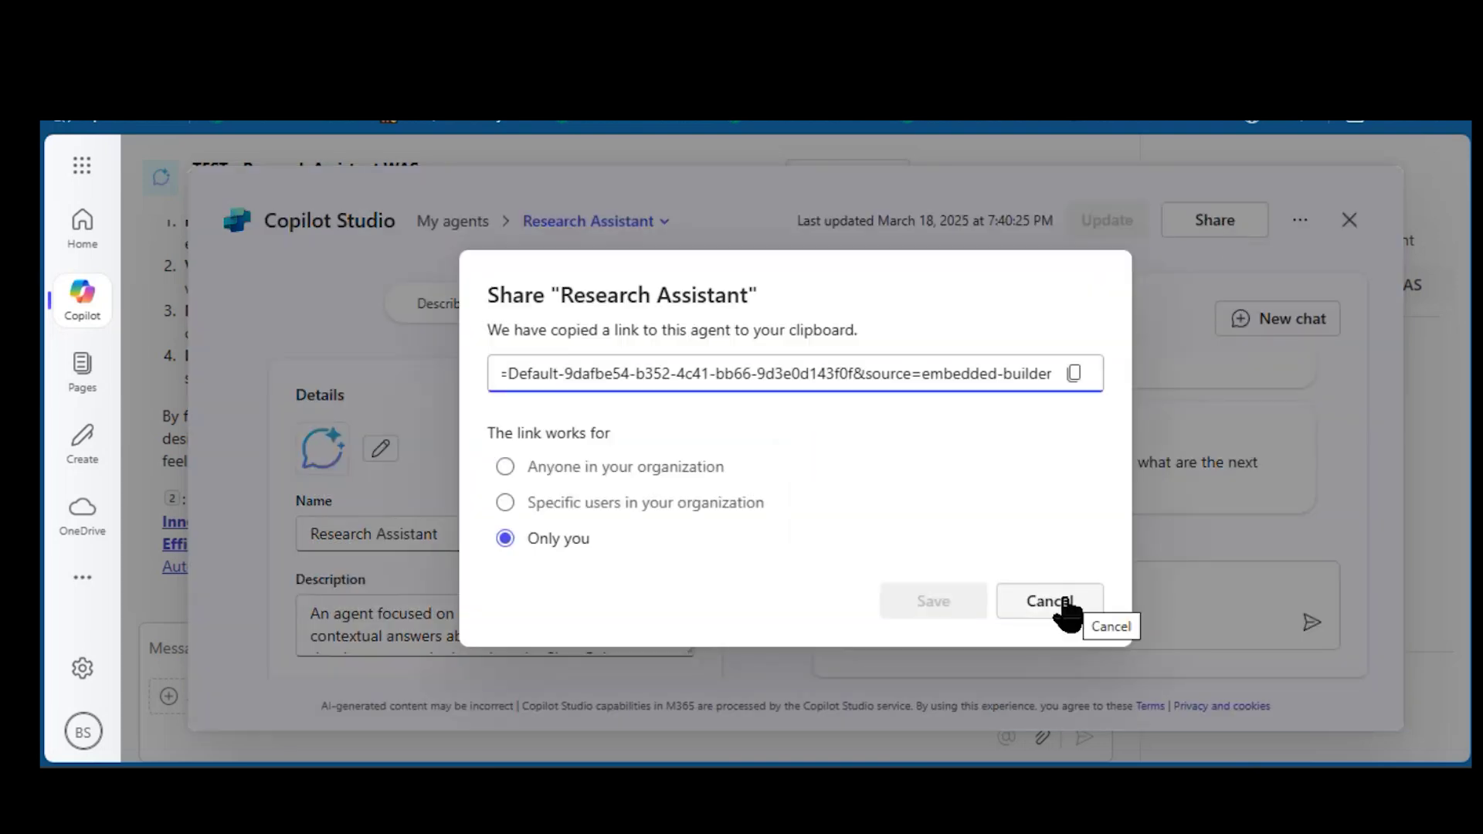
click(611, 507)
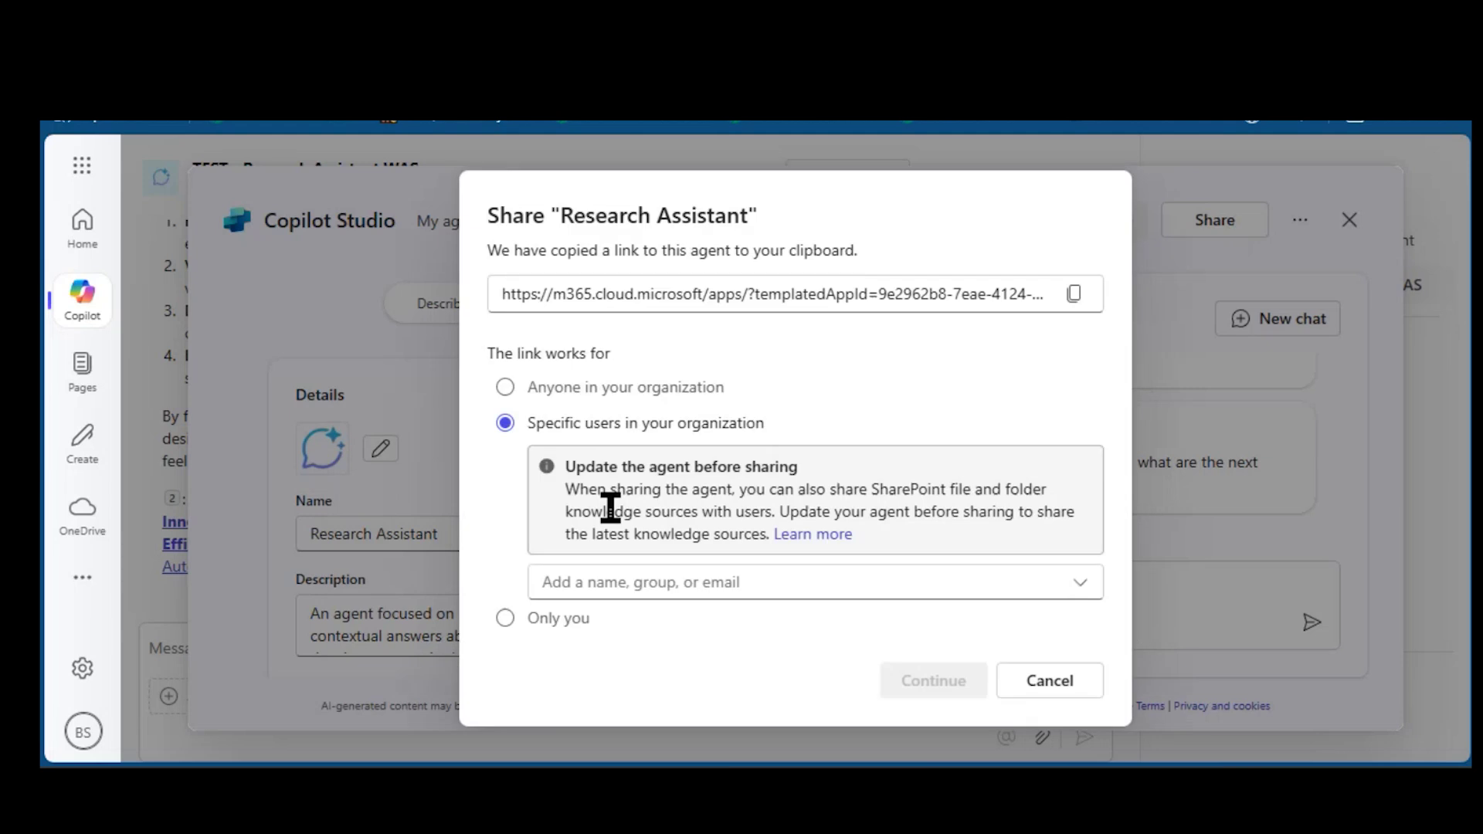
click(667, 586)
text(s)
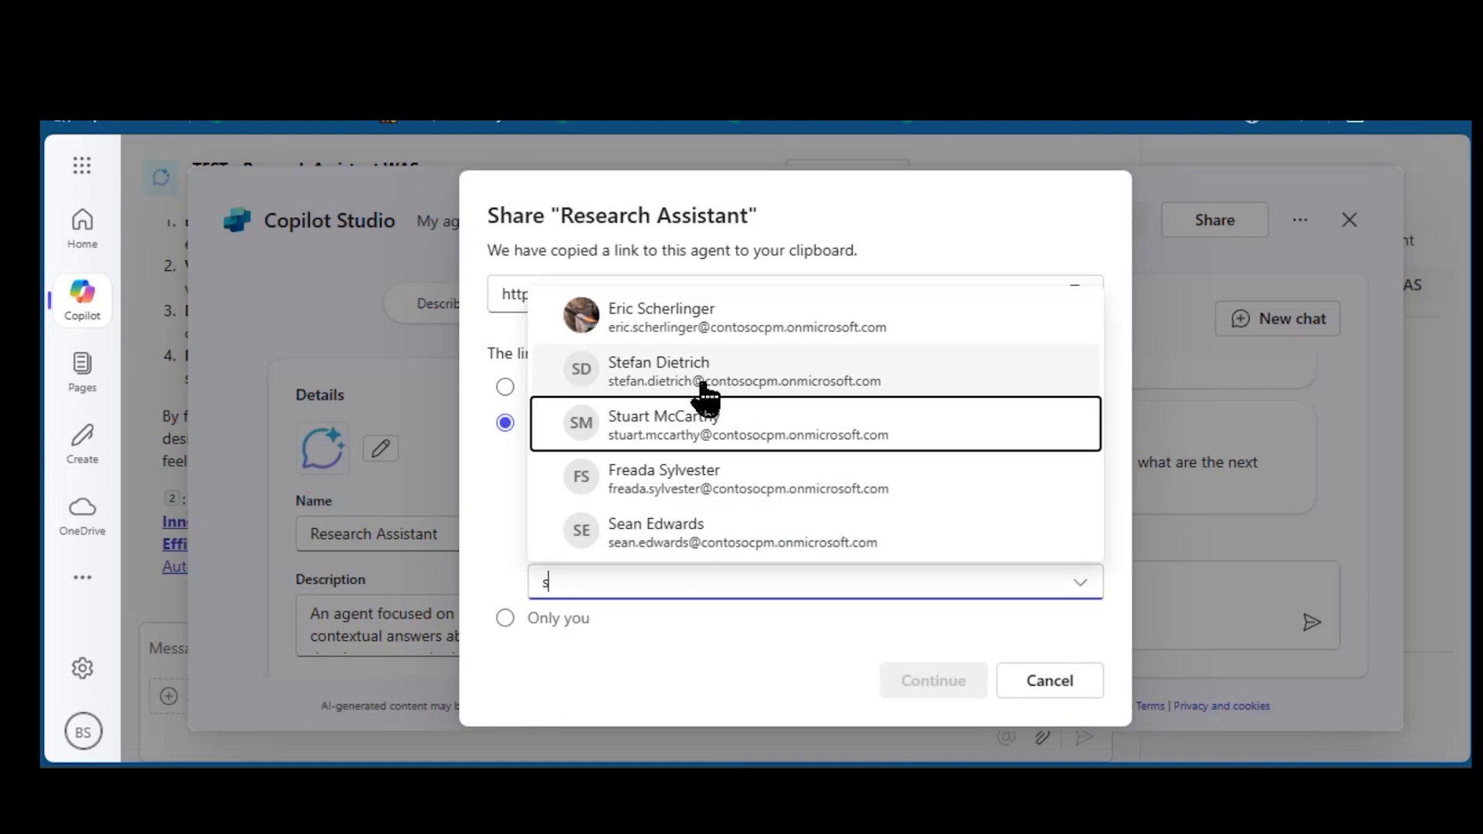
click(715, 430)
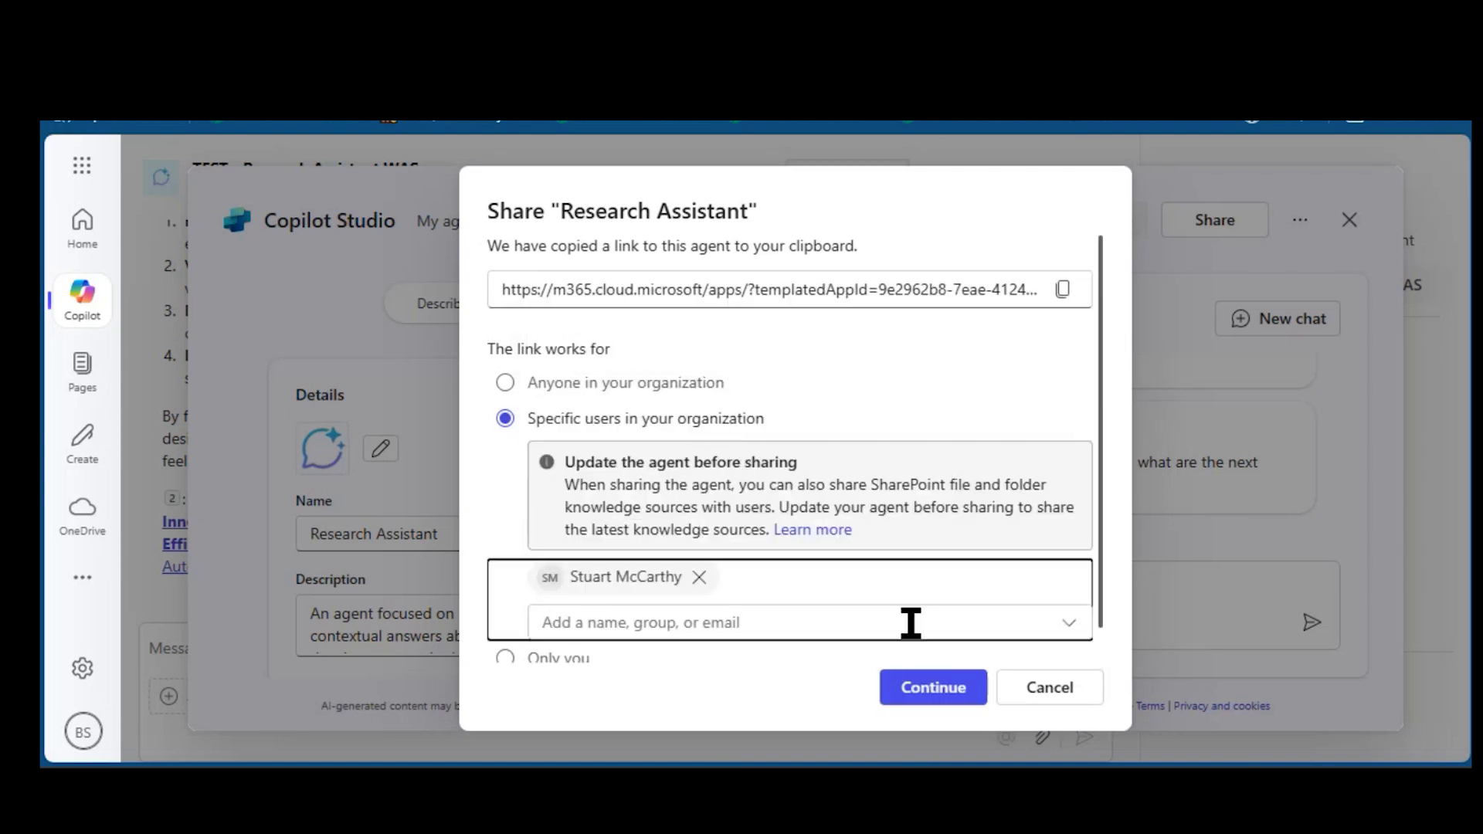
Add a second colleague as a recipient and save the sharing with access to the Automotive knowledge source folder
click(818, 621)
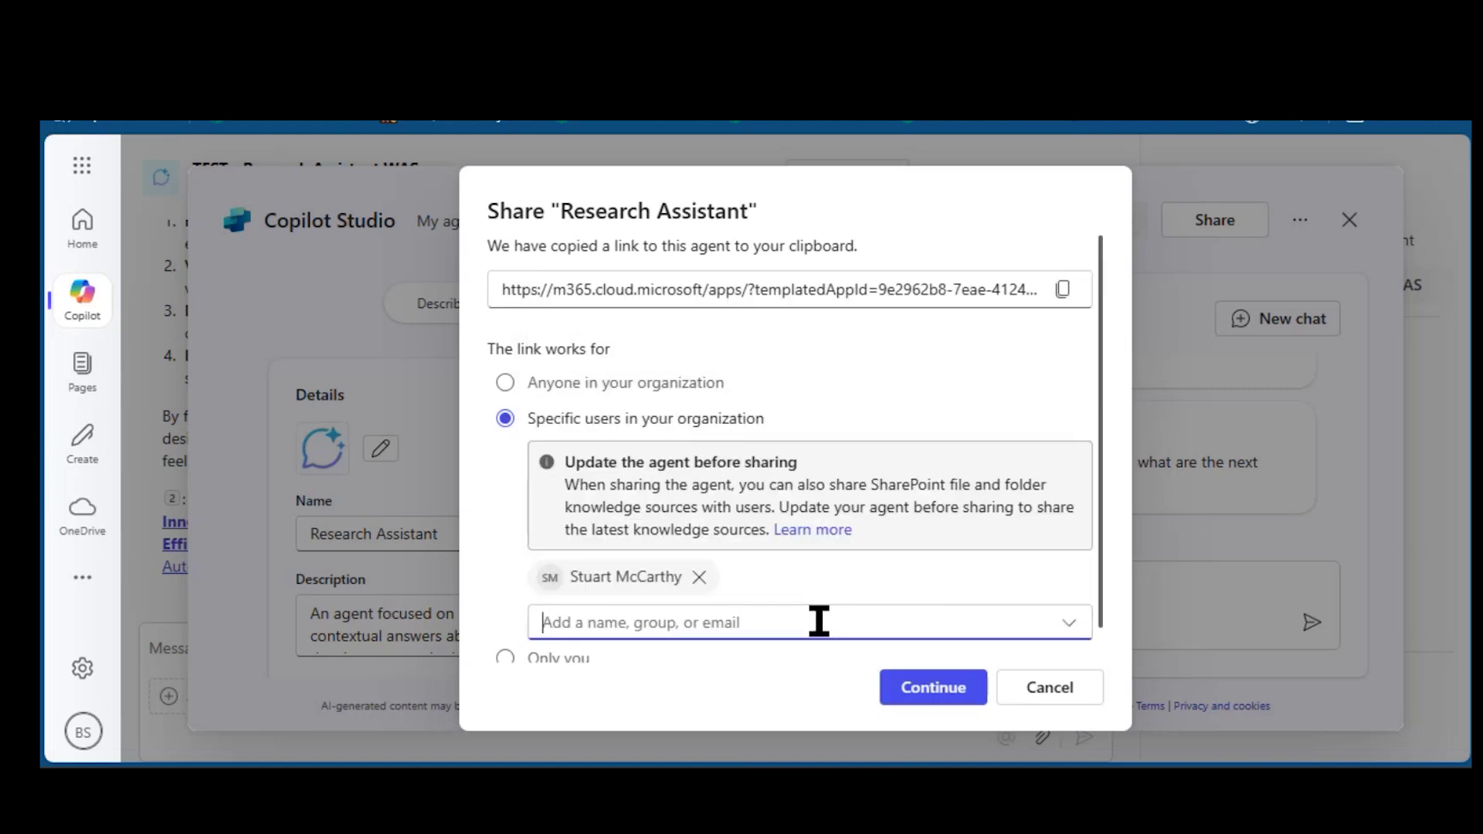
text(fread)
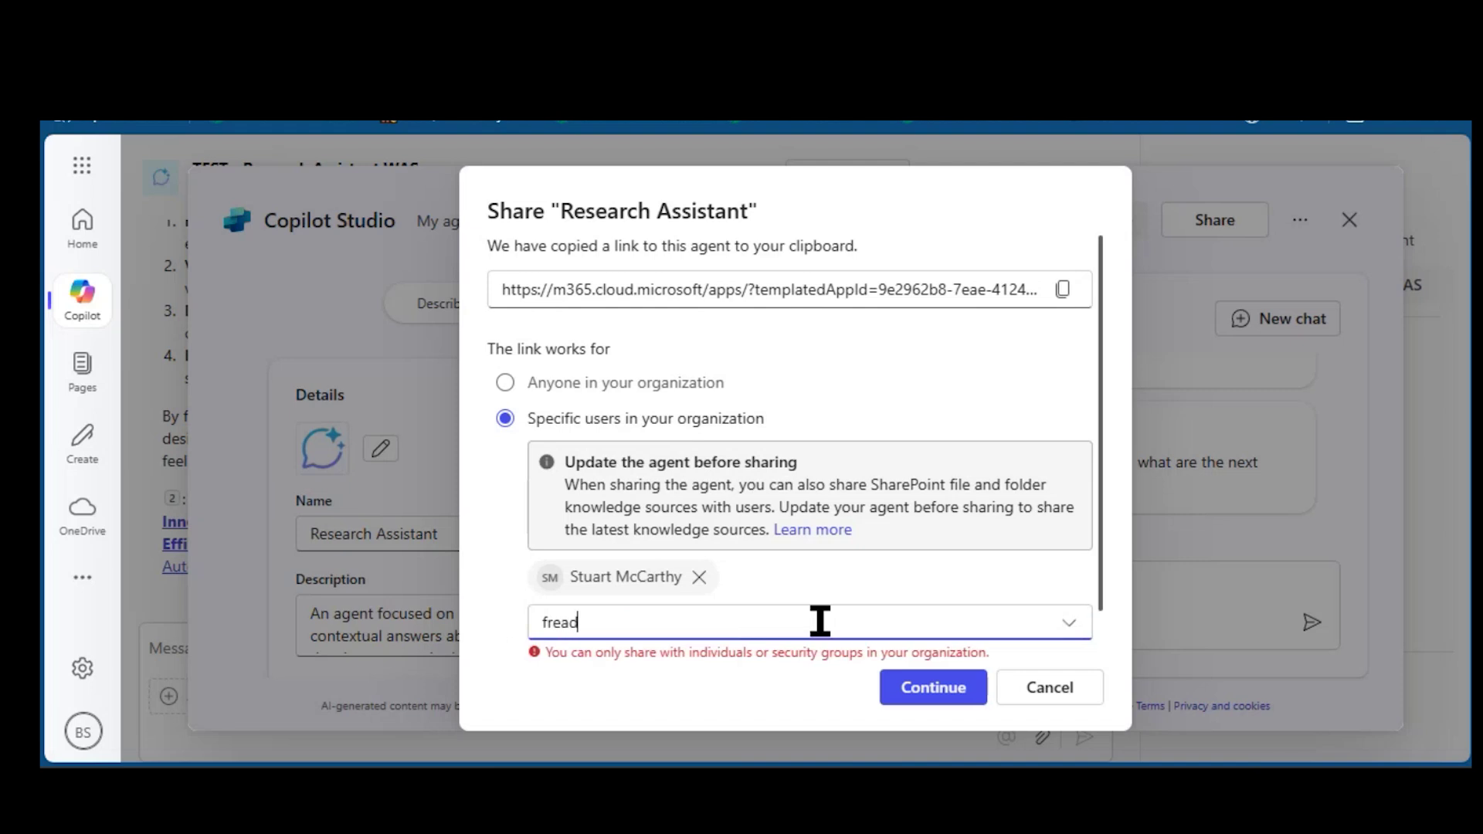
key(BackSpace)
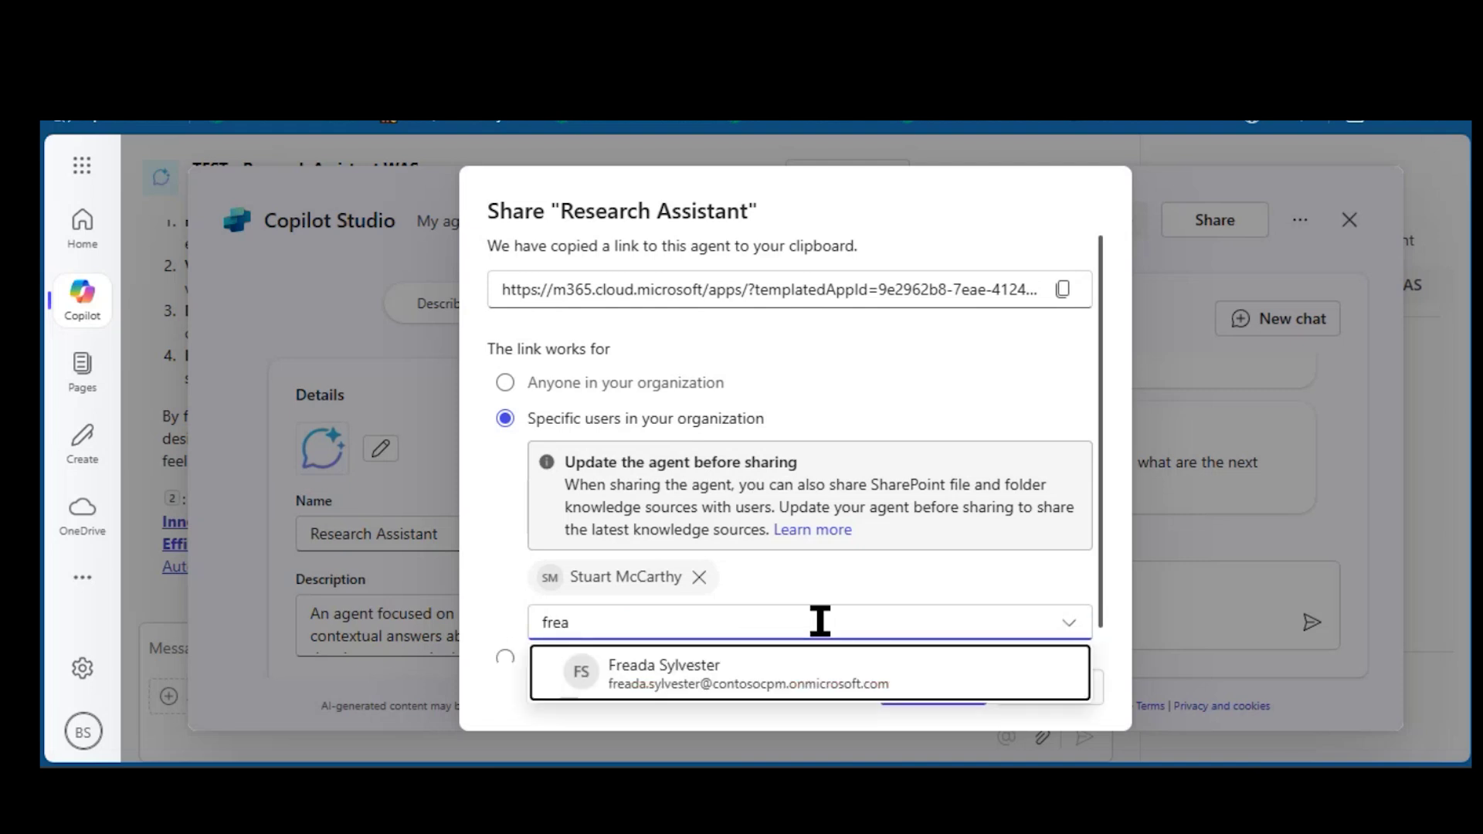
click(707, 682)
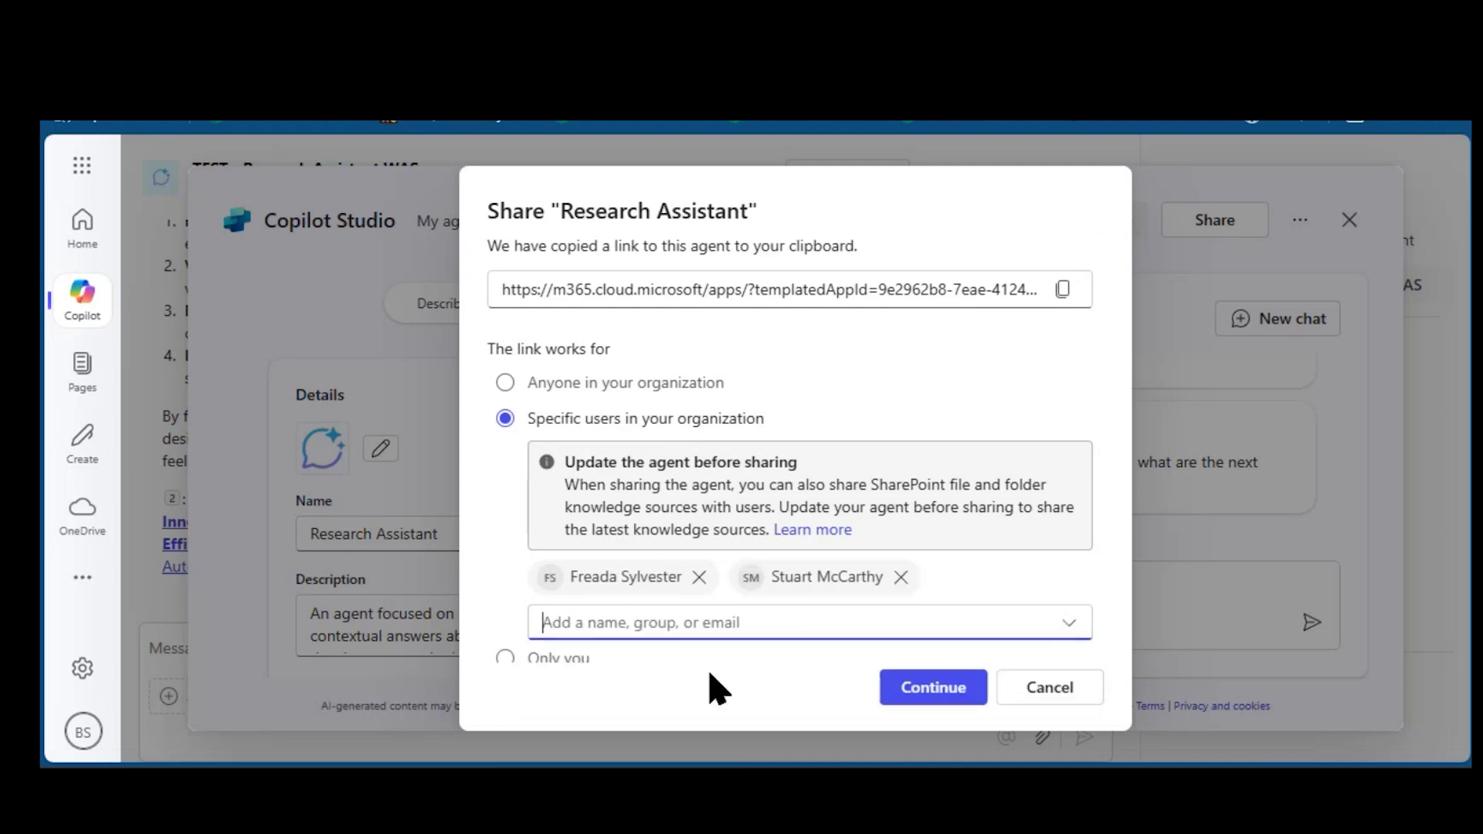
click(961, 694)
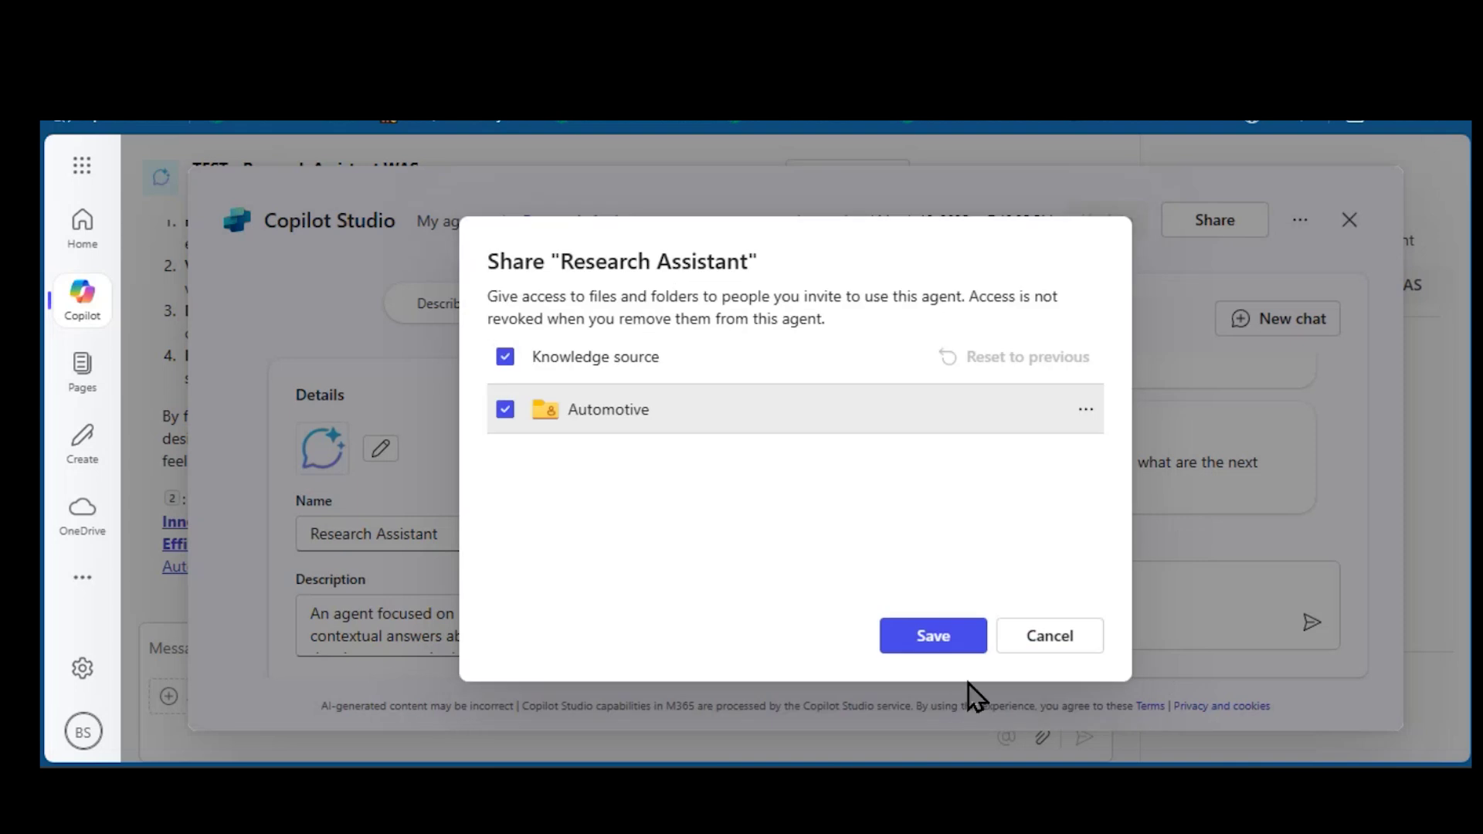
click(952, 647)
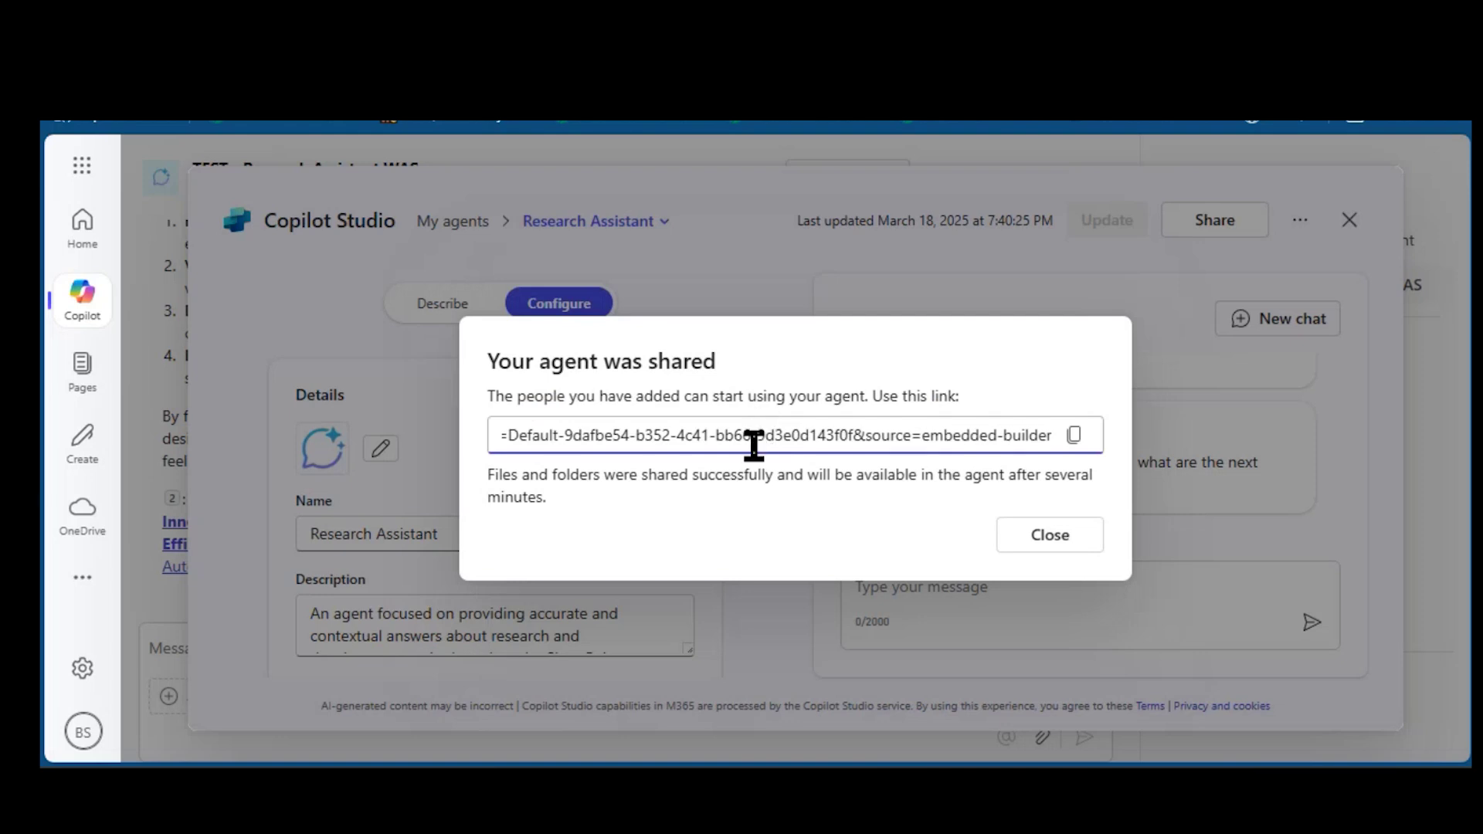
Close the sharing and update confirmations and pin the Research Assistant agent in the Copilot agents list
click(1050, 535)
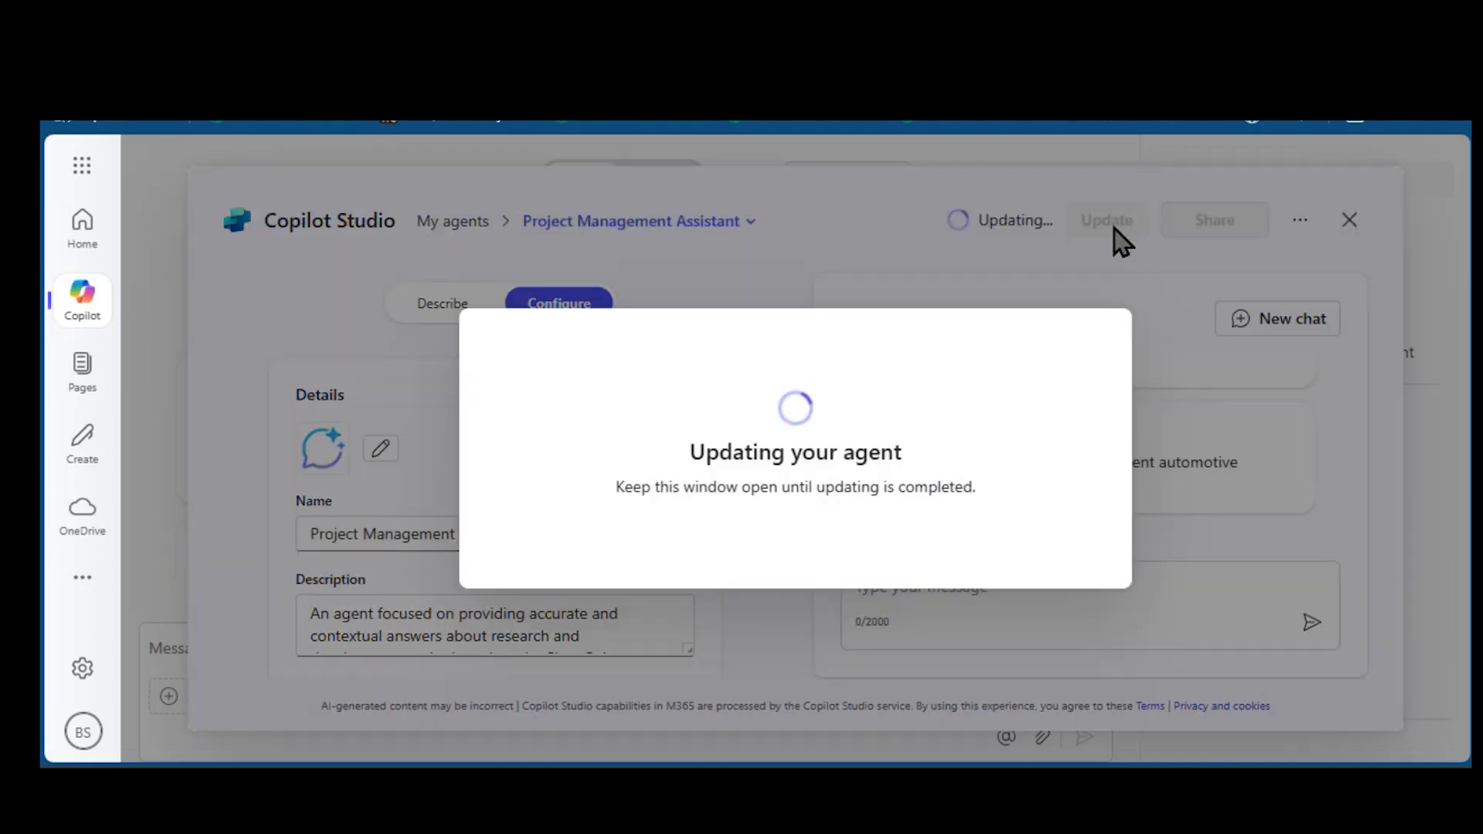
click(924, 541)
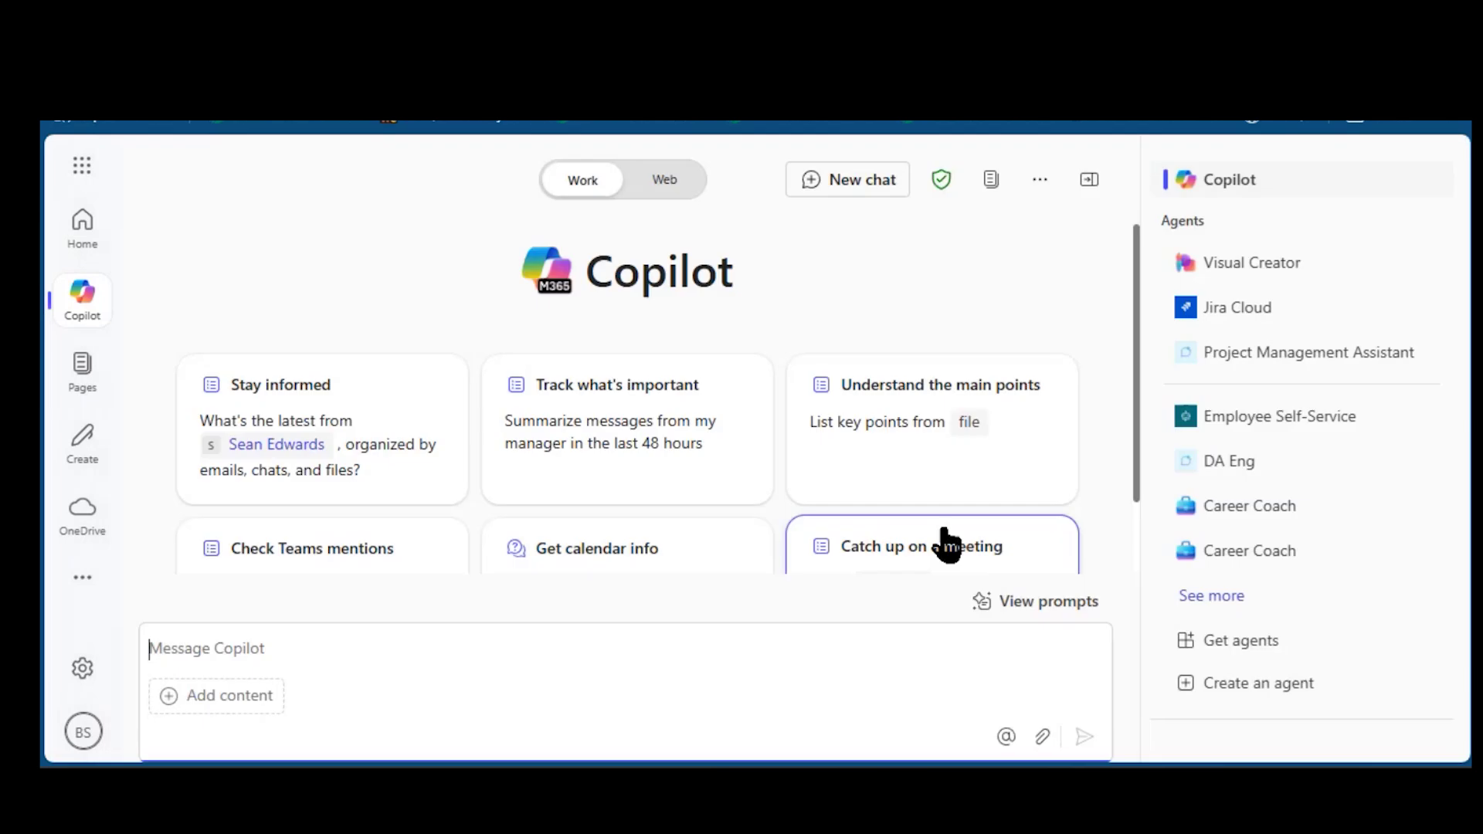
mouse_move(1438, 425)
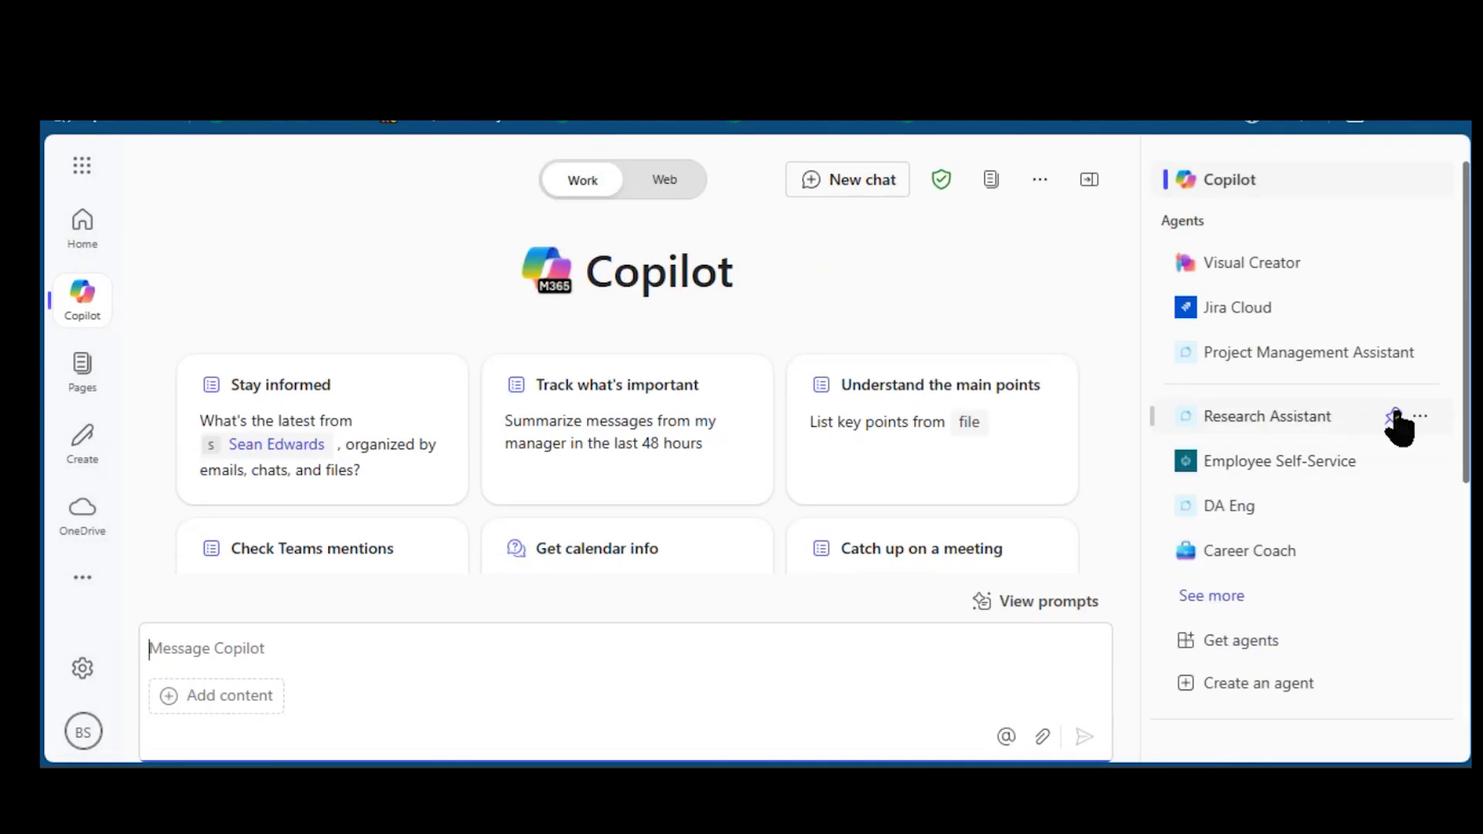
click(1394, 417)
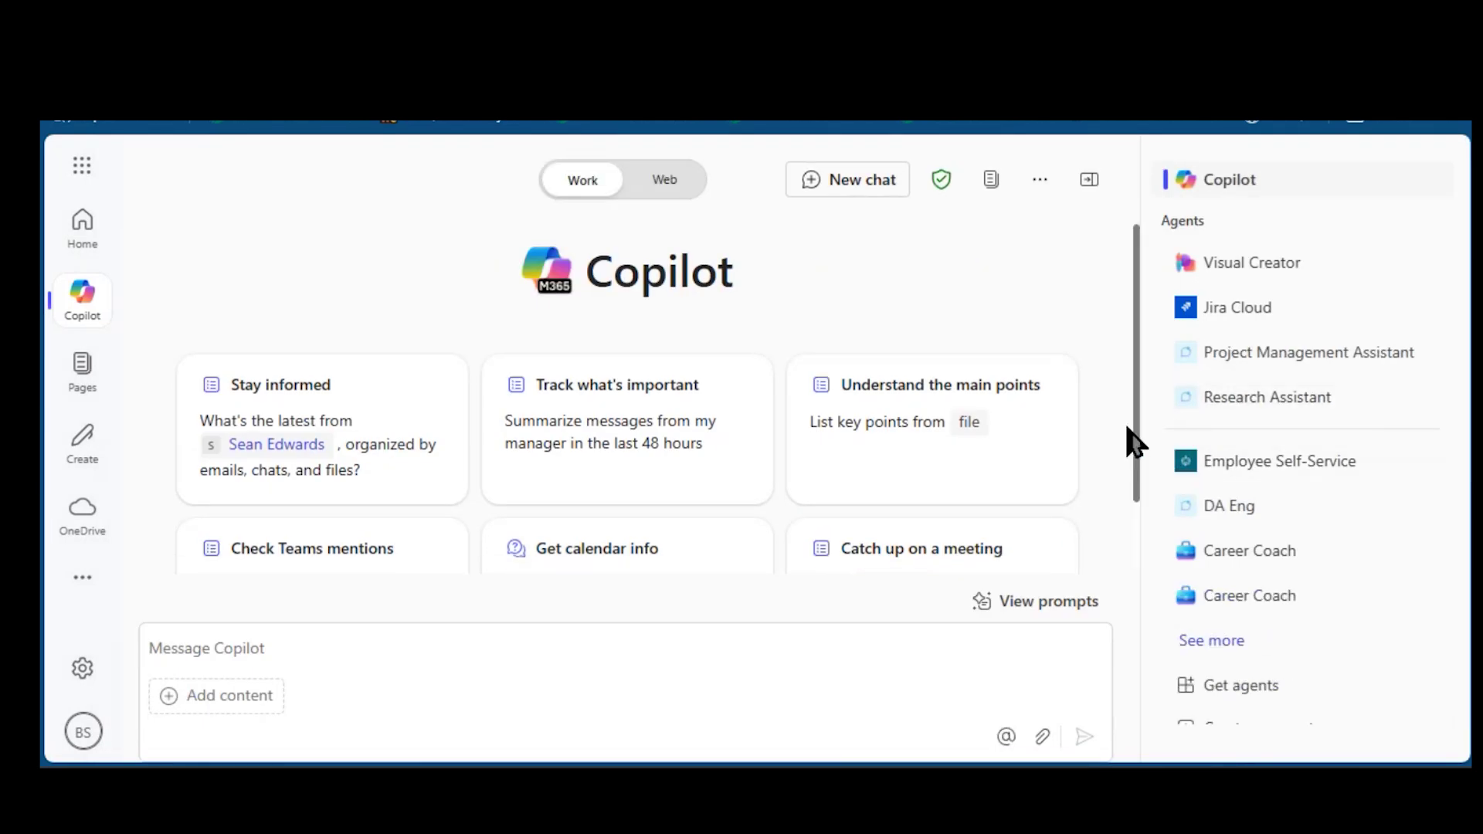
Uninstall the pinned Research Assistant agent from the Copilot agents list
mouse_move(1408, 319)
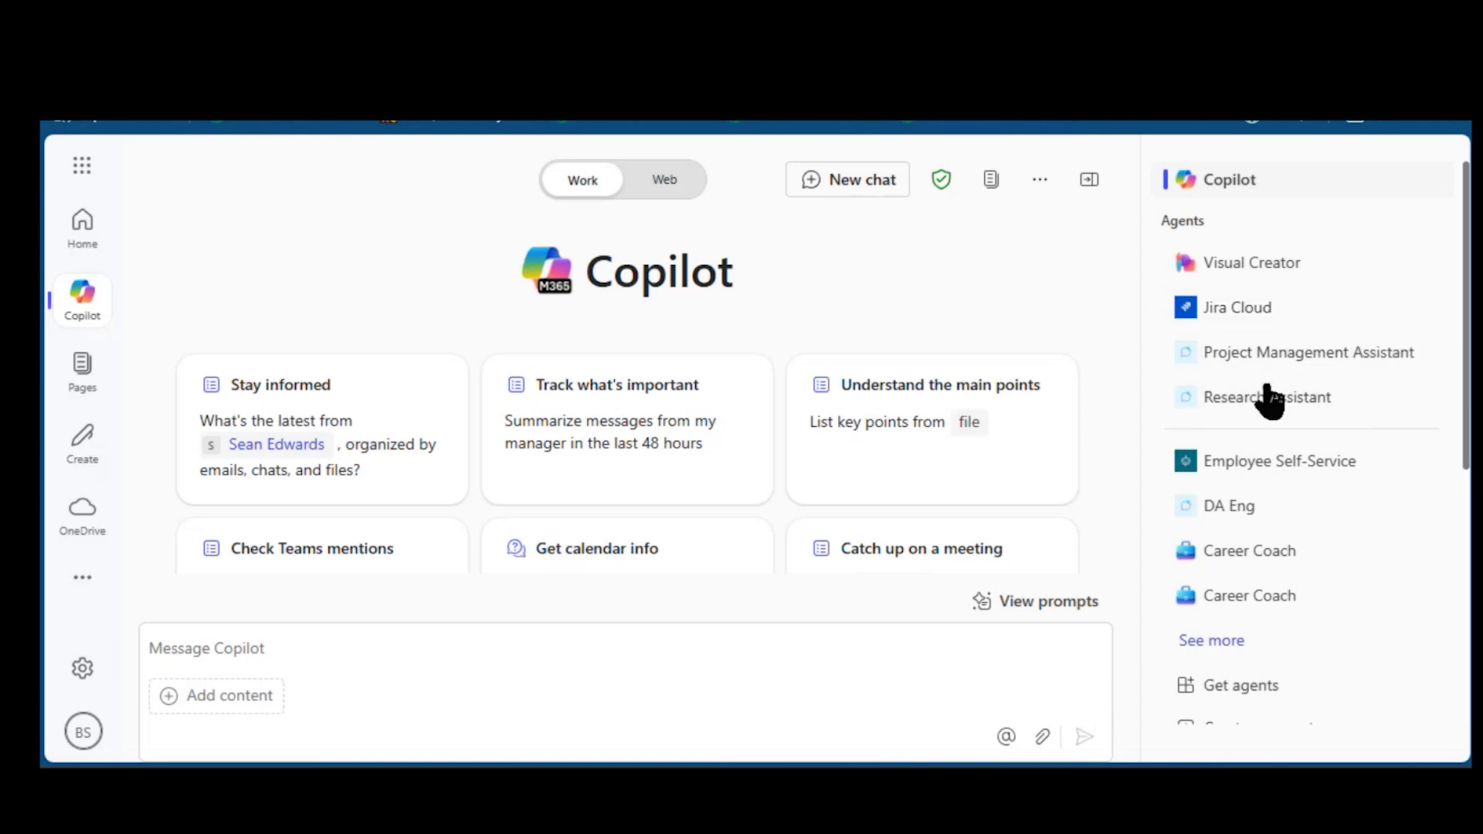
click(1420, 397)
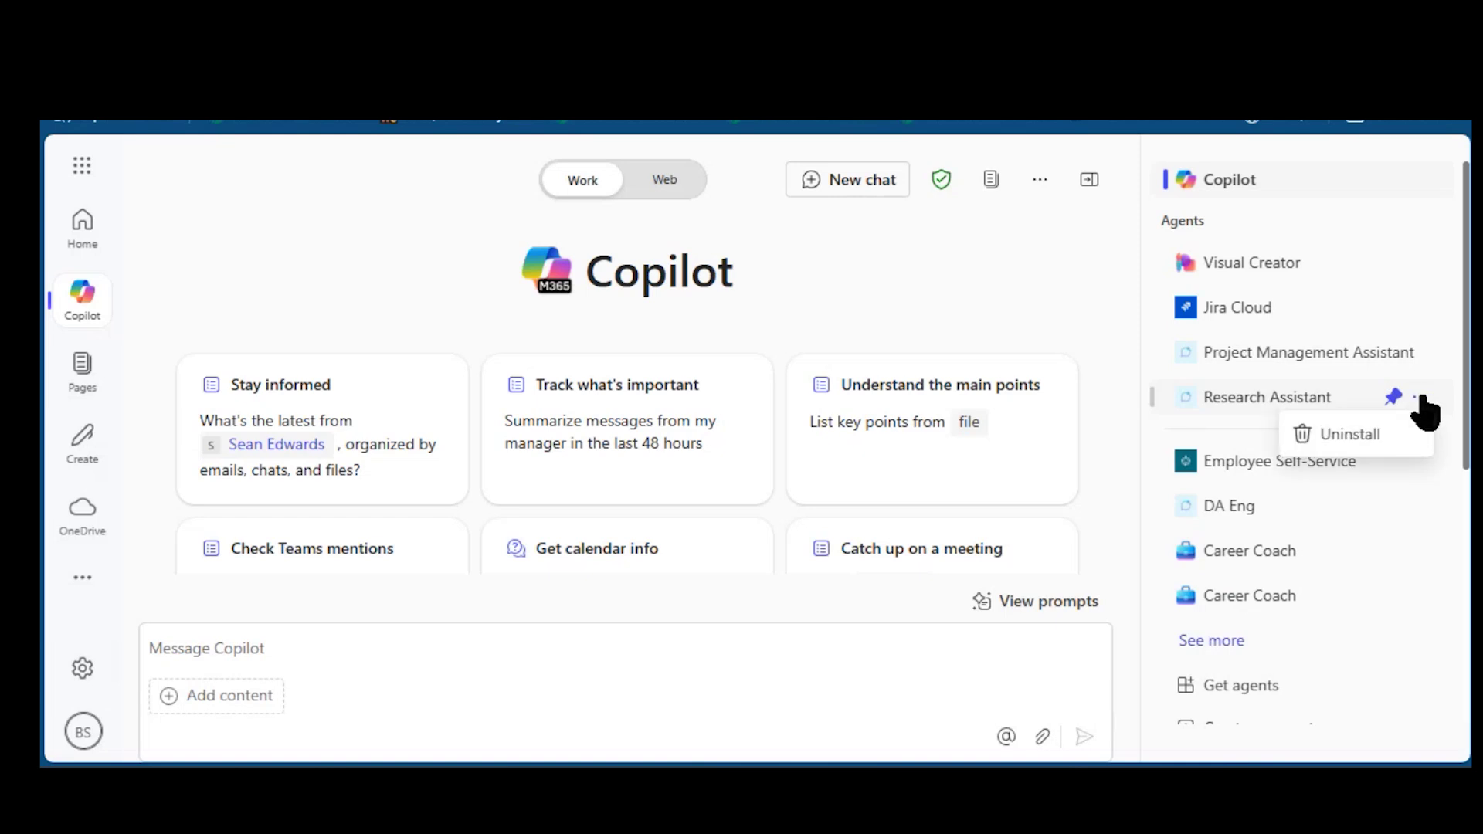
click(1364, 439)
click(869, 497)
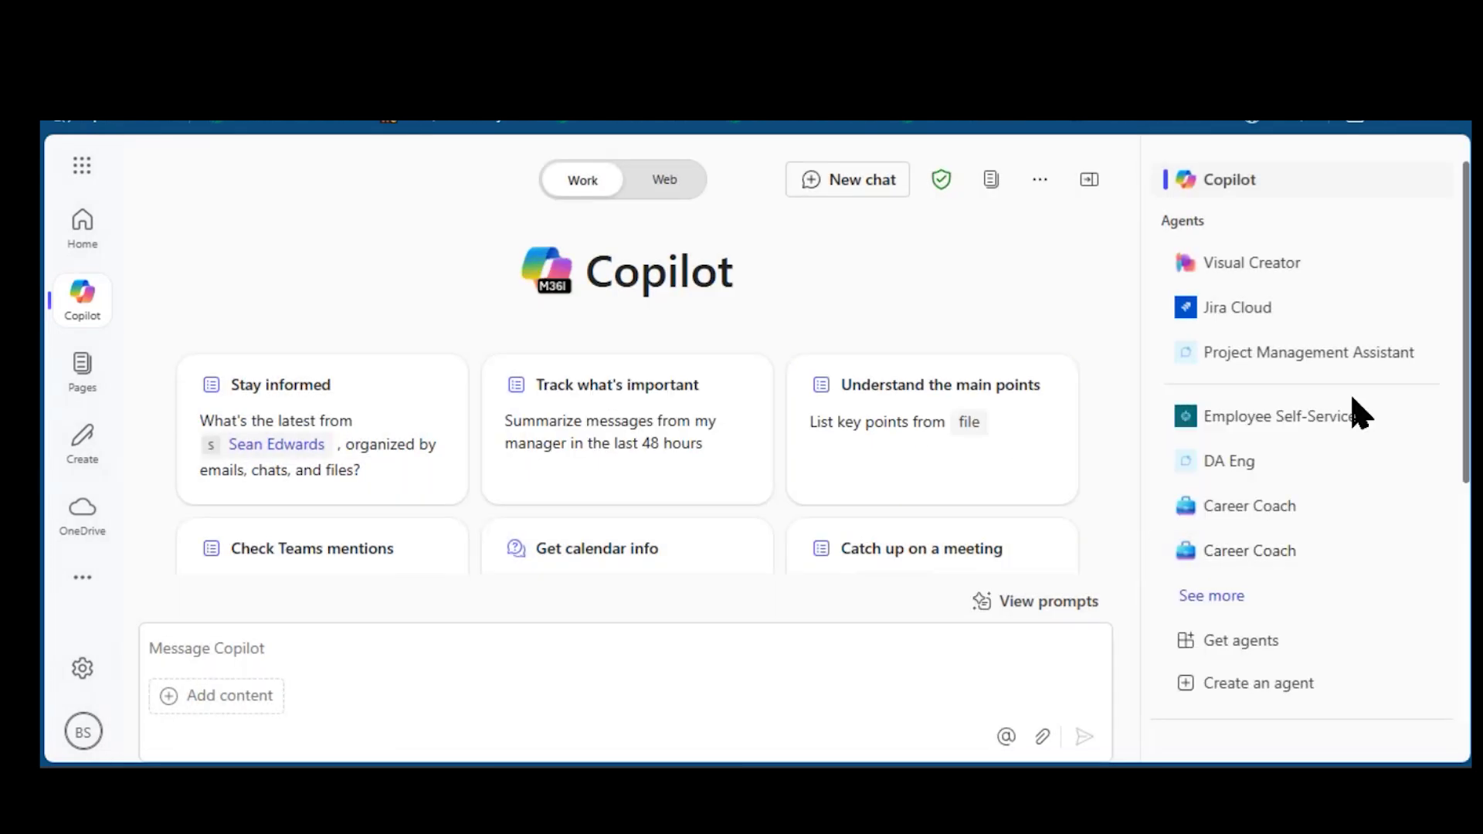
Open the full list of own agents in Copilot Studio and permanently delete the Project Management Assistant agent
click(1288, 688)
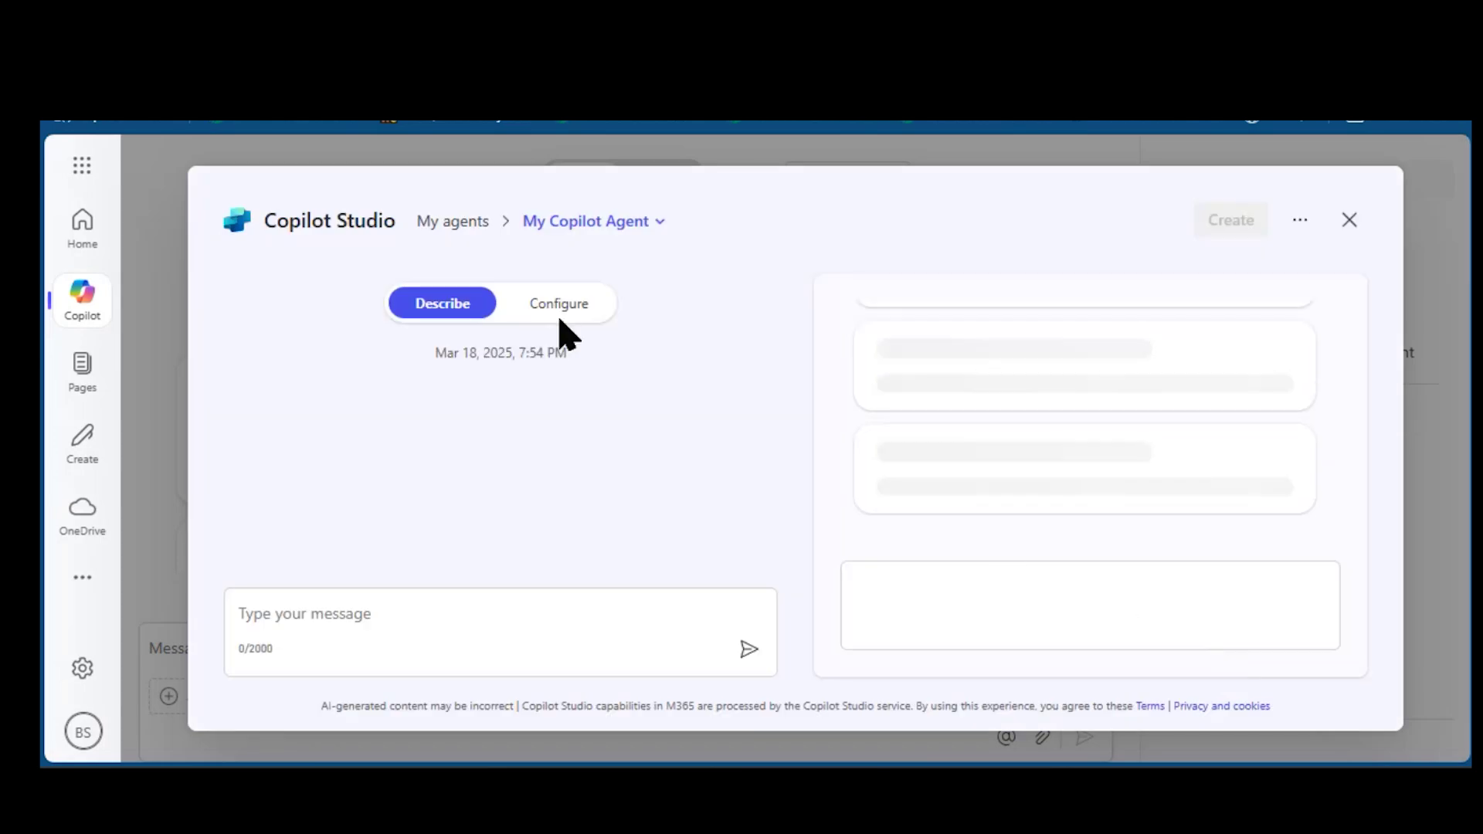
click(659, 223)
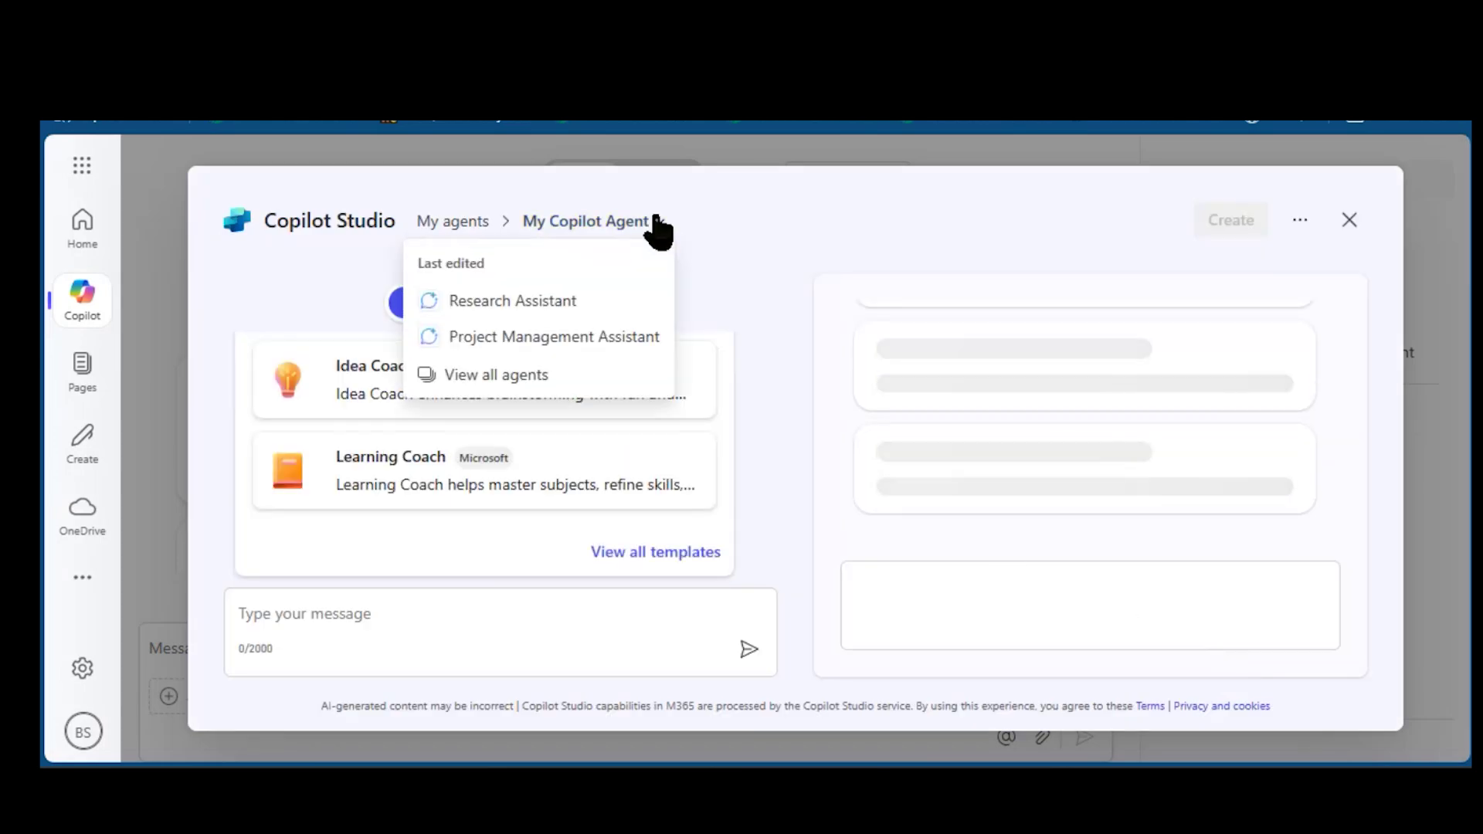
click(497, 376)
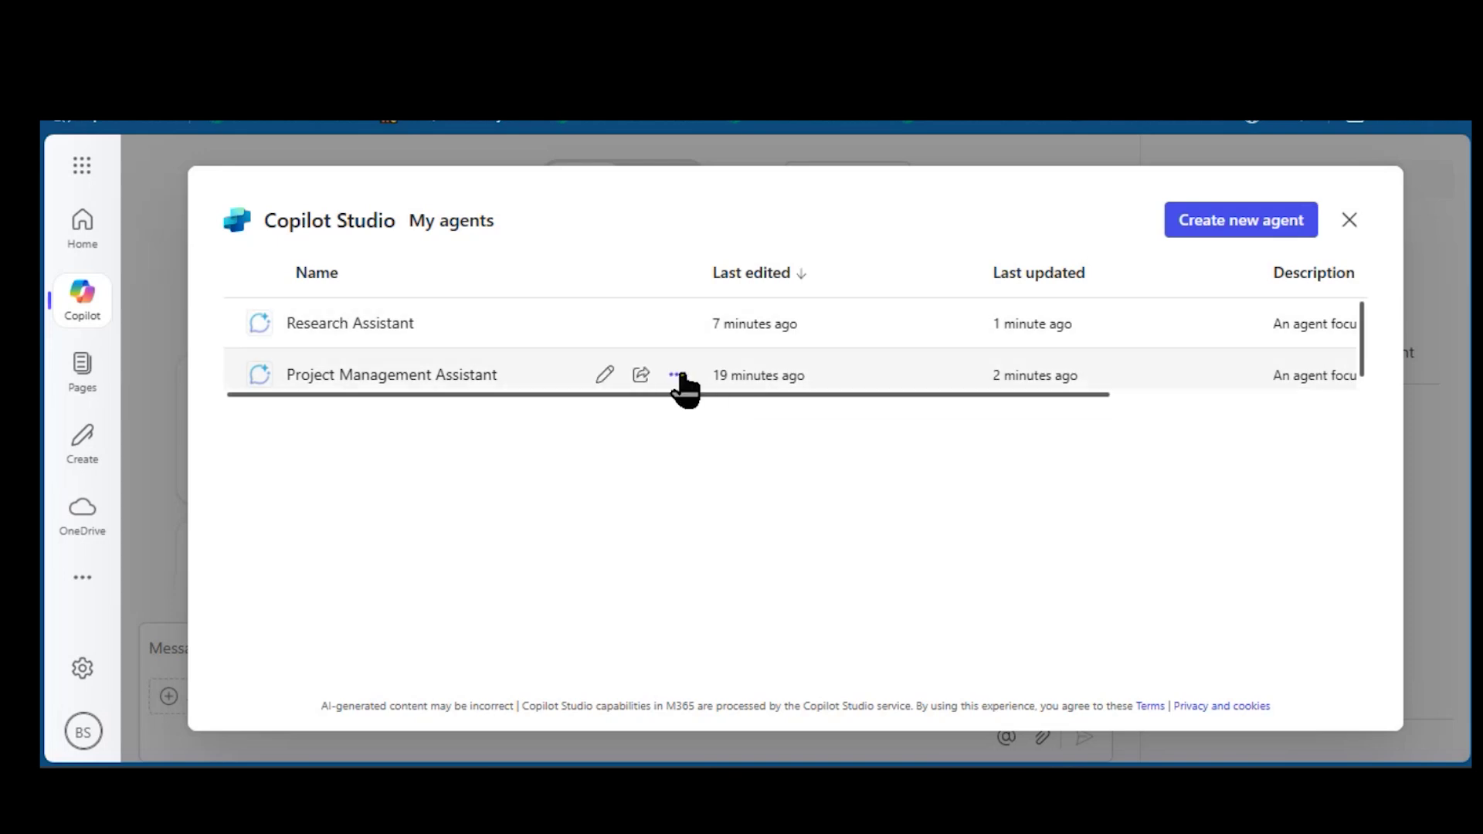
click(678, 377)
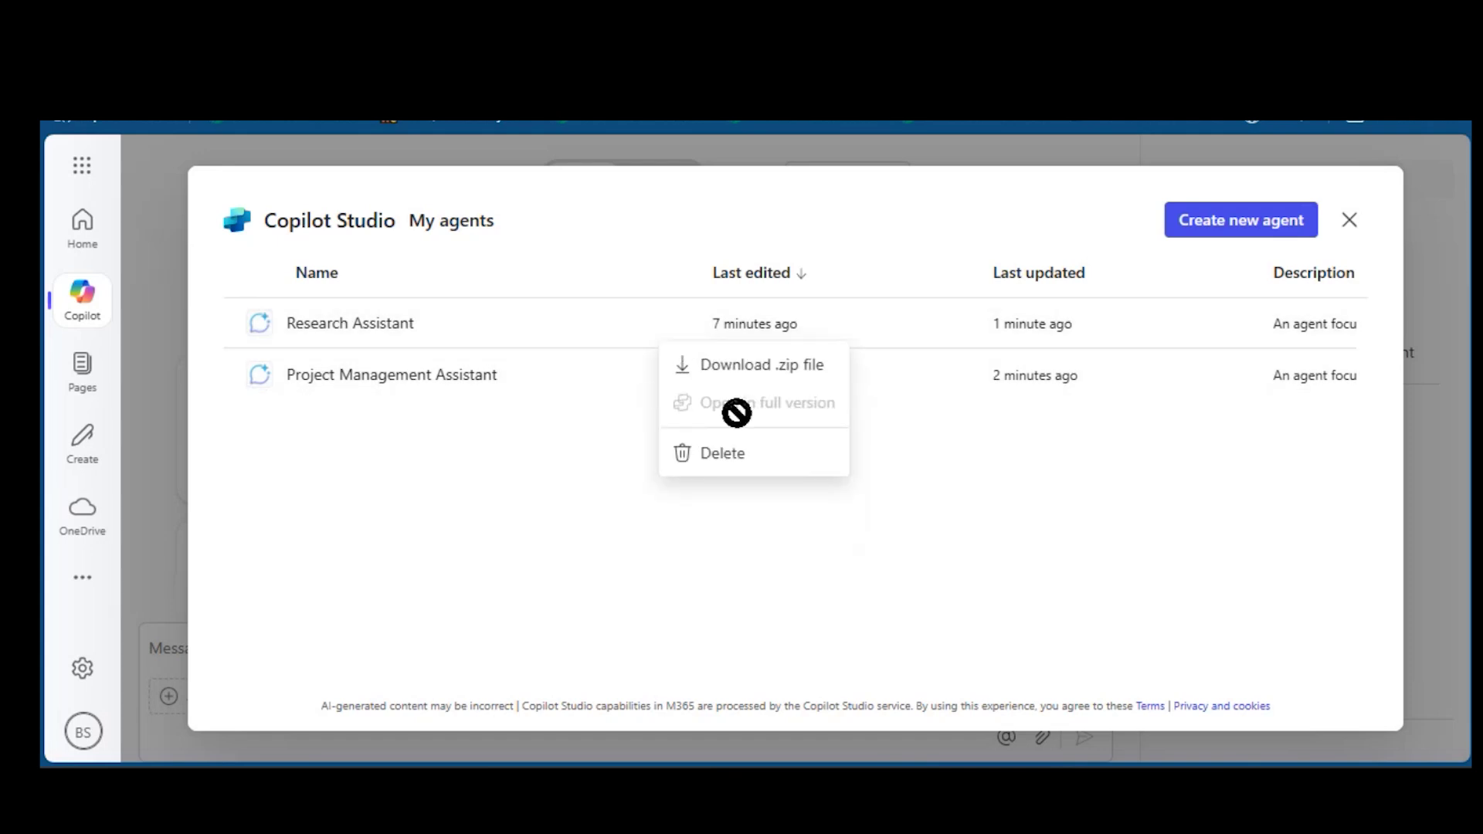
click(734, 456)
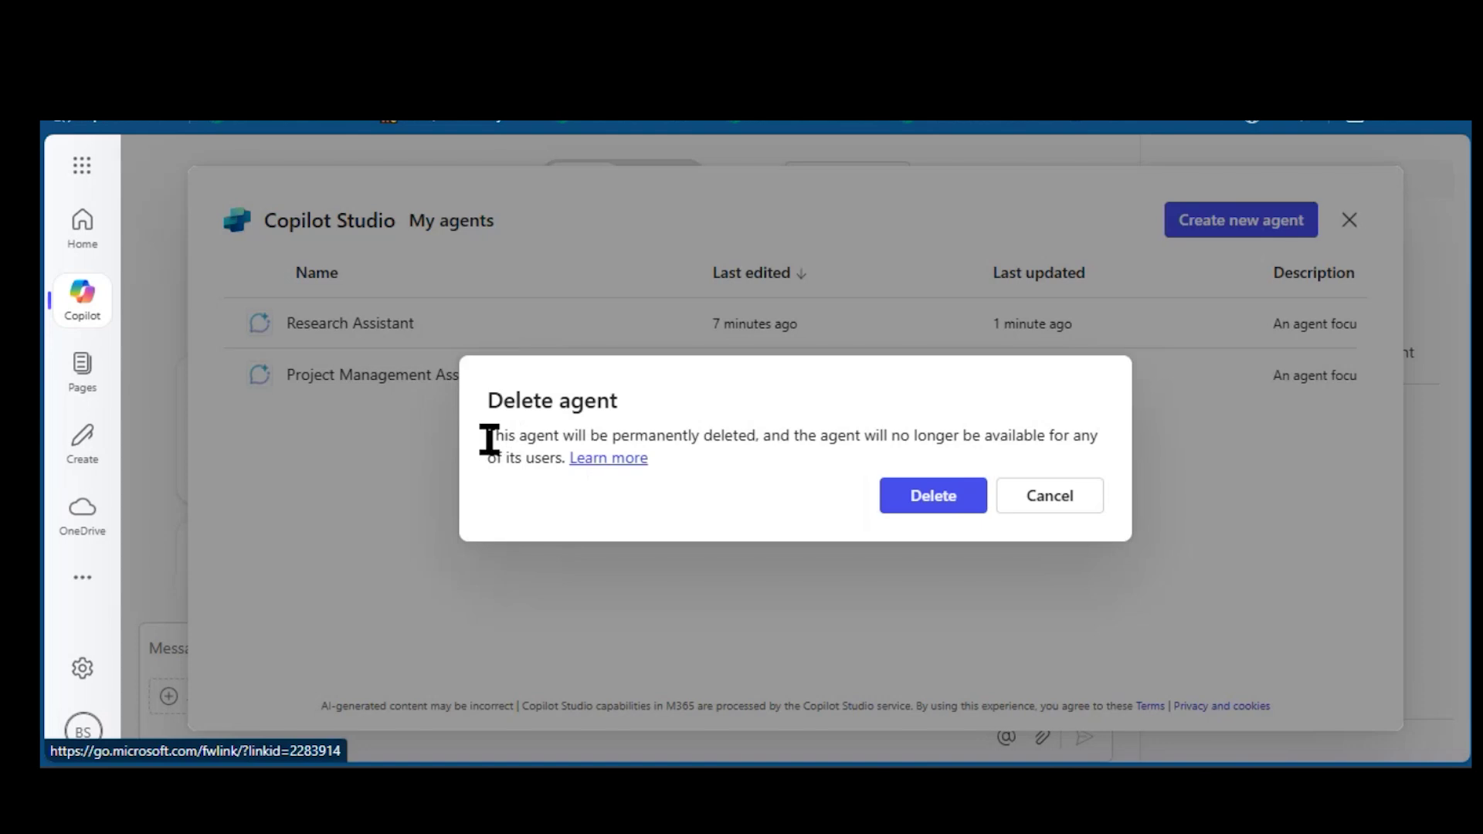
drag(488, 436, 1020, 513)
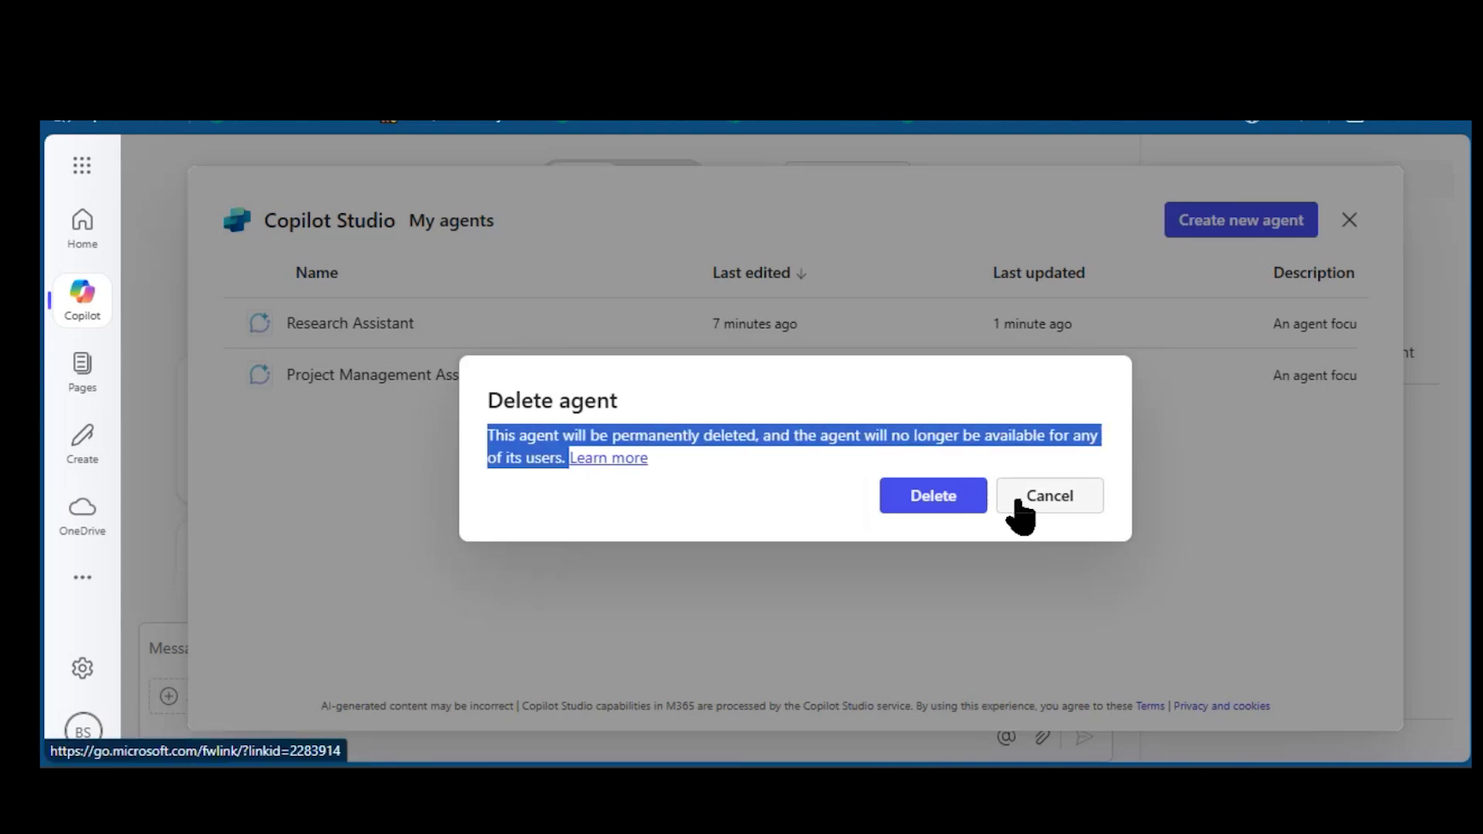
click(944, 504)
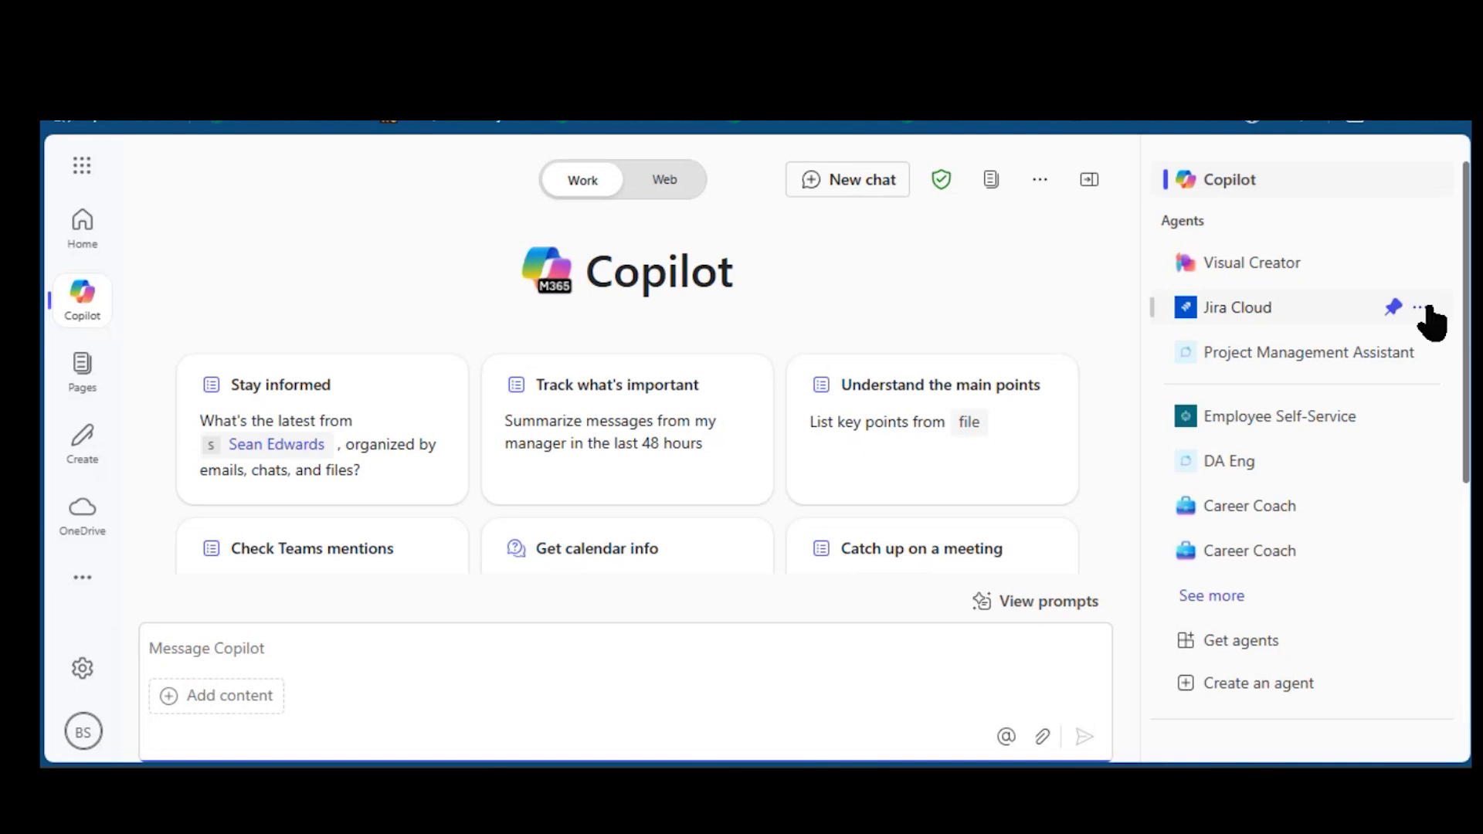